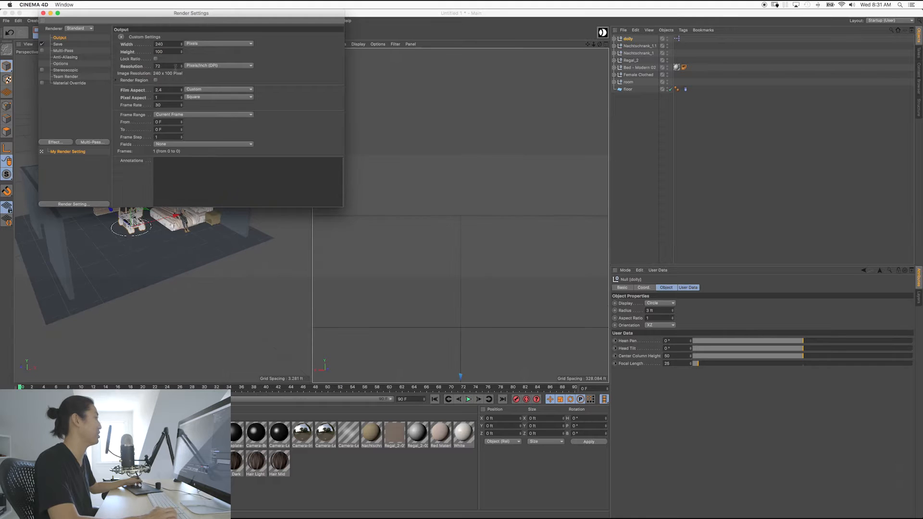
- Lock the render output's aspect ratio and set its height to 480 pixels
click(156, 59)
click(165, 52)
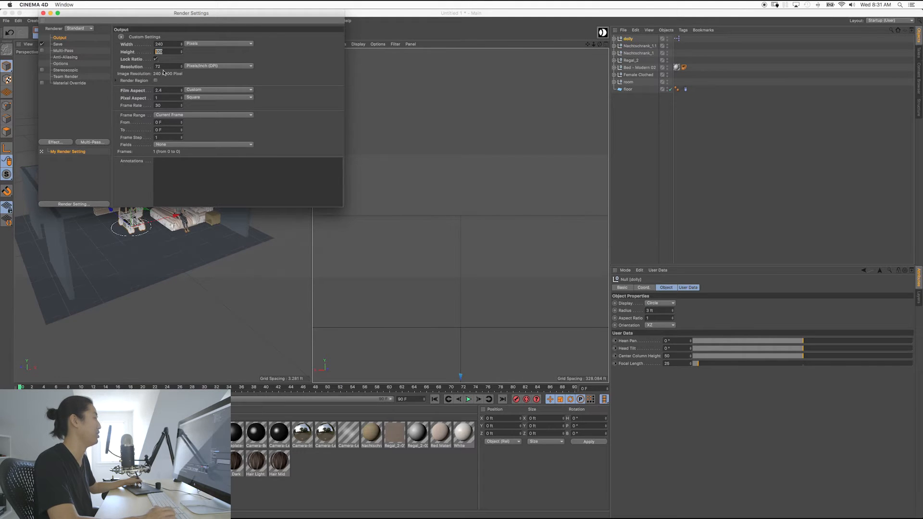
text(480)
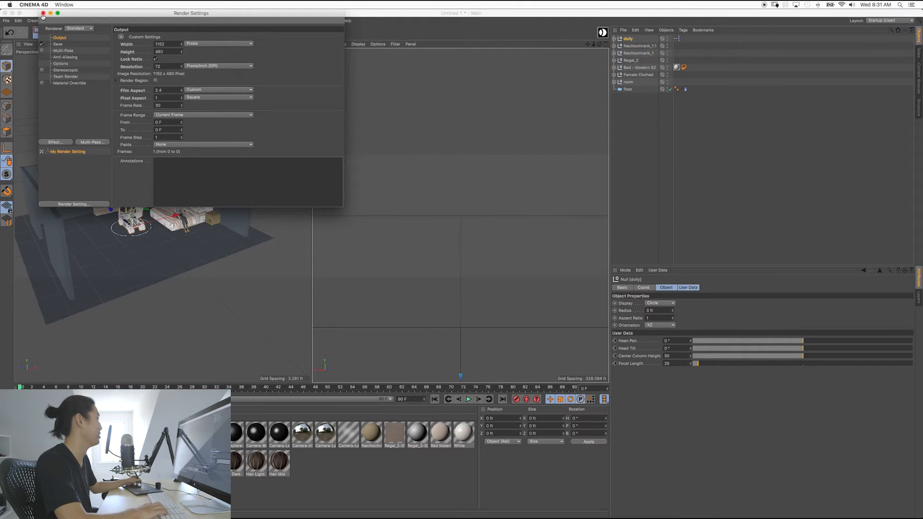
click(43, 13)
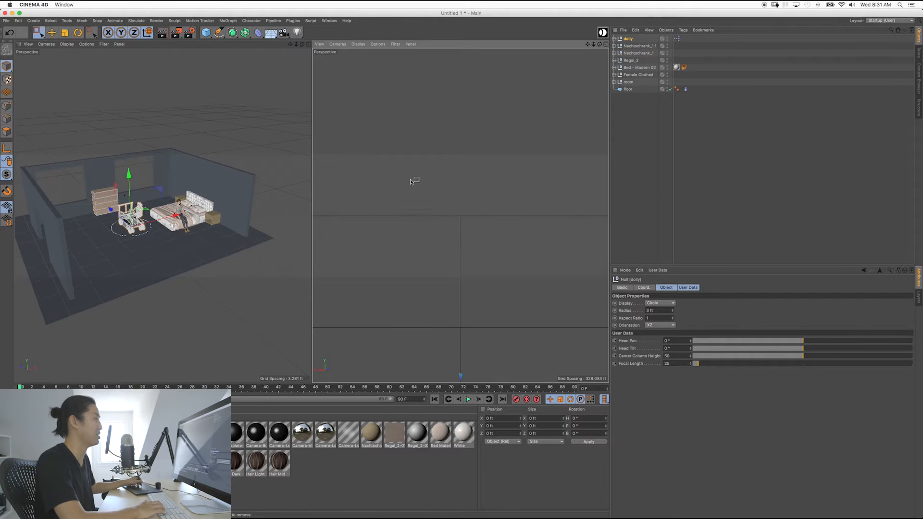
- Set the tinted border opacity of the dolly camera's view to 100 % to mask everything outside the render frame
key(shift+v)
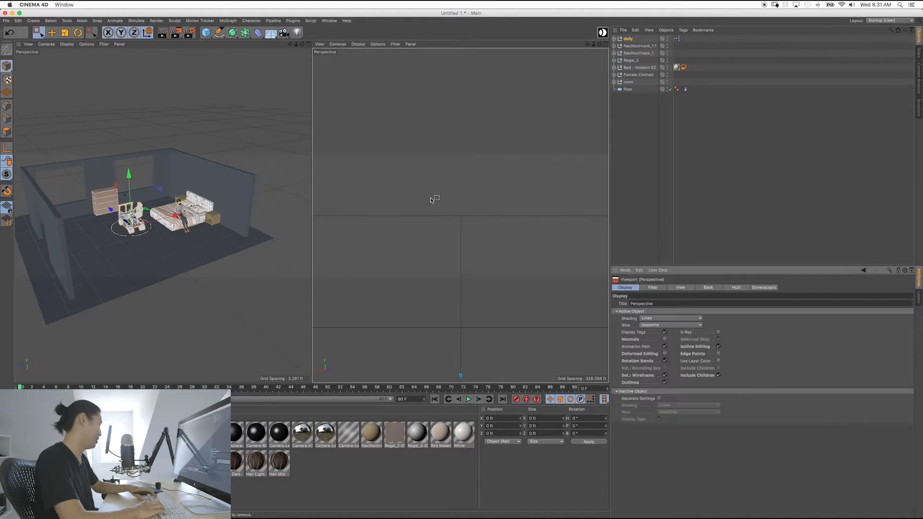
middle_click(502, 207)
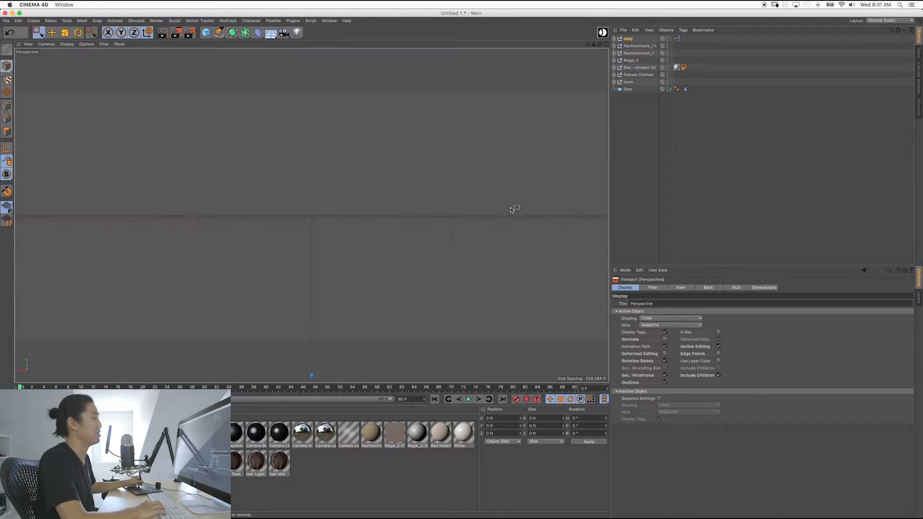
click(688, 289)
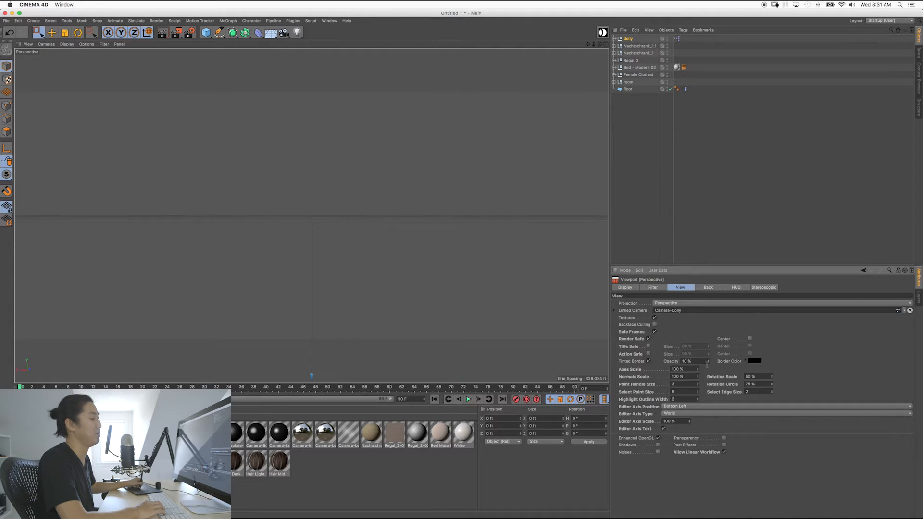
drag(708, 364, 704, 300)
middle_click(449, 234)
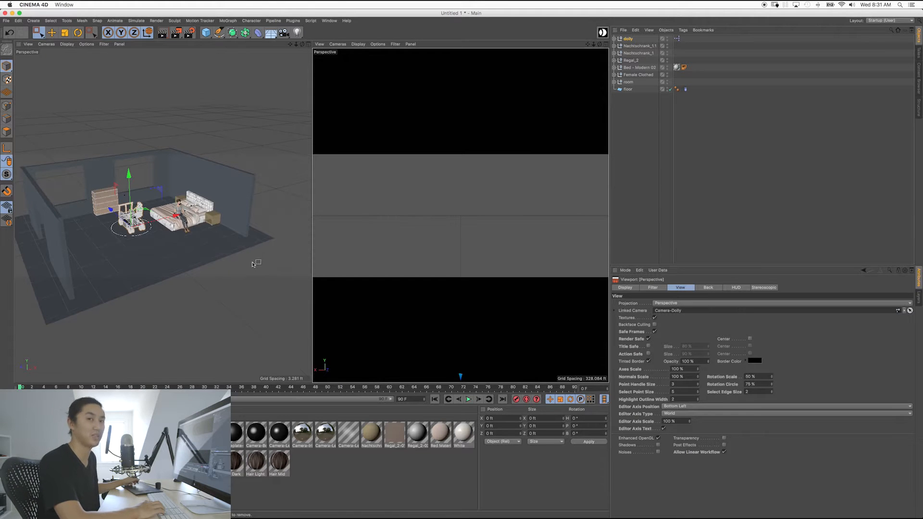
- Move the dolly to the room's open front at about X 7.7 ft, Z -15 ft, turned around to face the seated woman
mouse_move(227, 252)
alt+mouse_down()
mouse_move(243, 253)
mouse_move(224, 256)
alt+mouse_up()
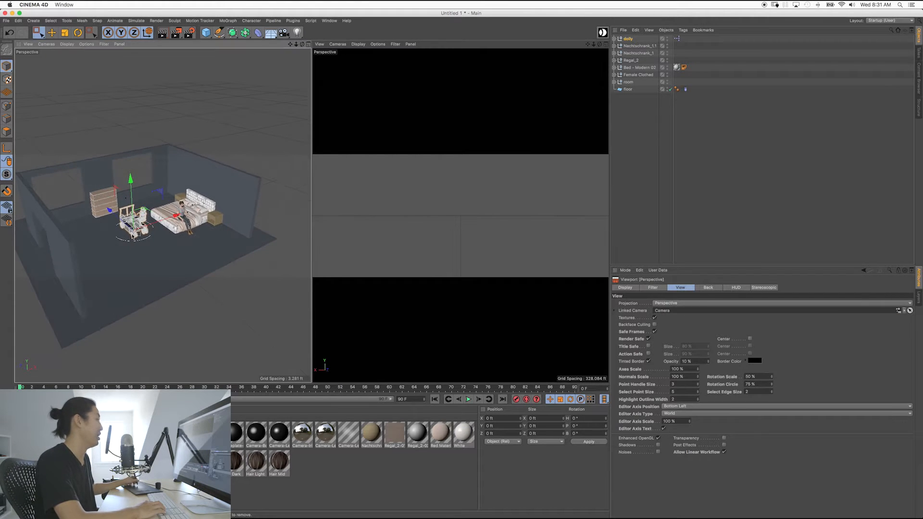
drag(113, 214, 259, 246)
key(r)
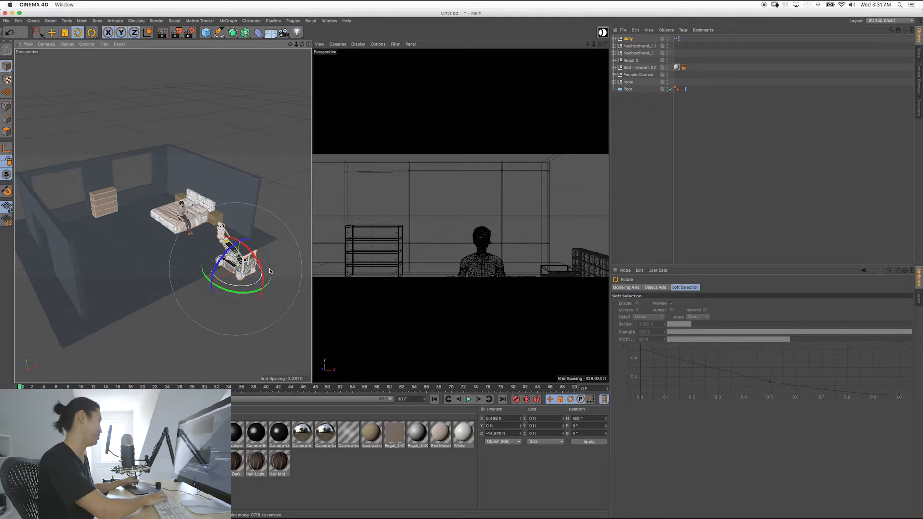
key(e)
drag(271, 251, 269, 273)
alt+right_drag(270, 273, 389, 271)
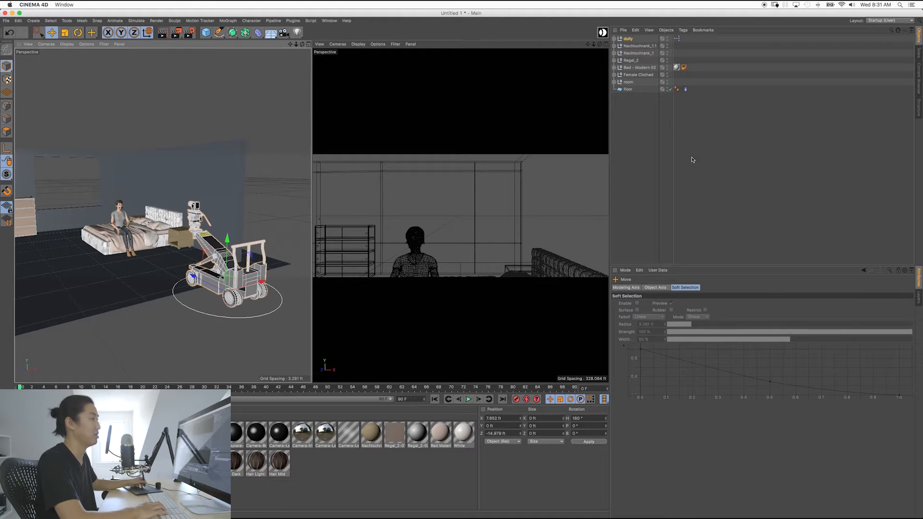
- Place the dolly last in the object hierarchy and set the camera view's display to Gouraud Shading
click(705, 164)
drag(628, 38, 631, 90)
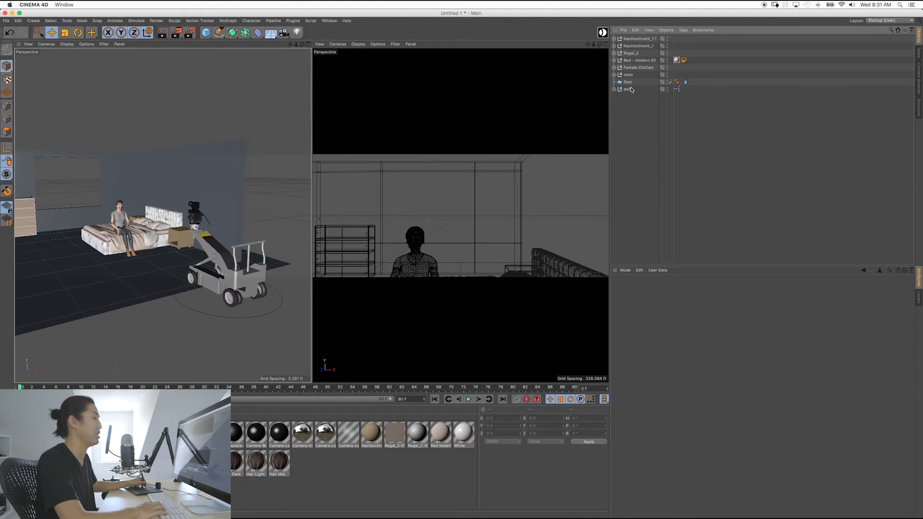
click(629, 89)
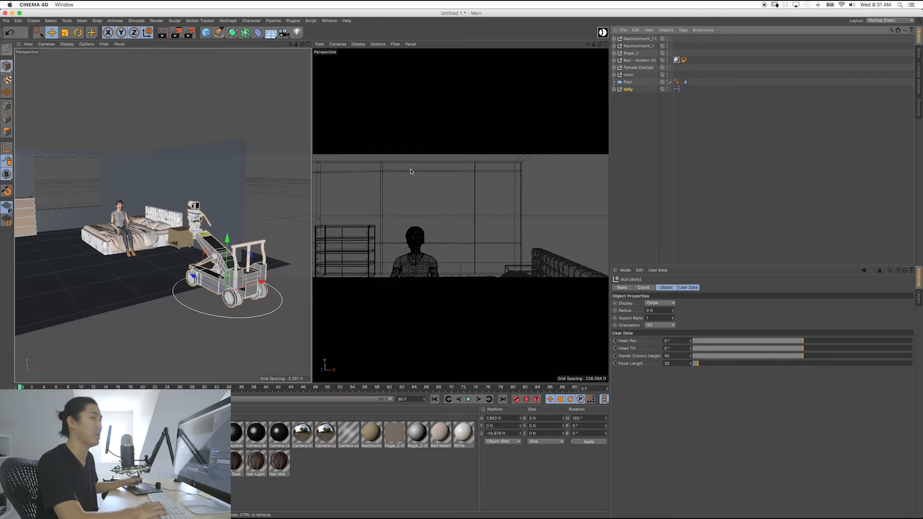
click(358, 44)
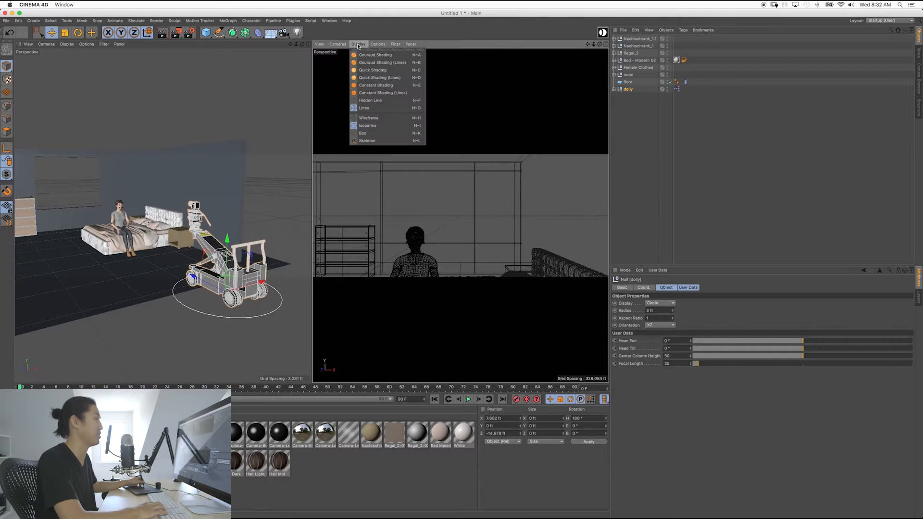
click(366, 55)
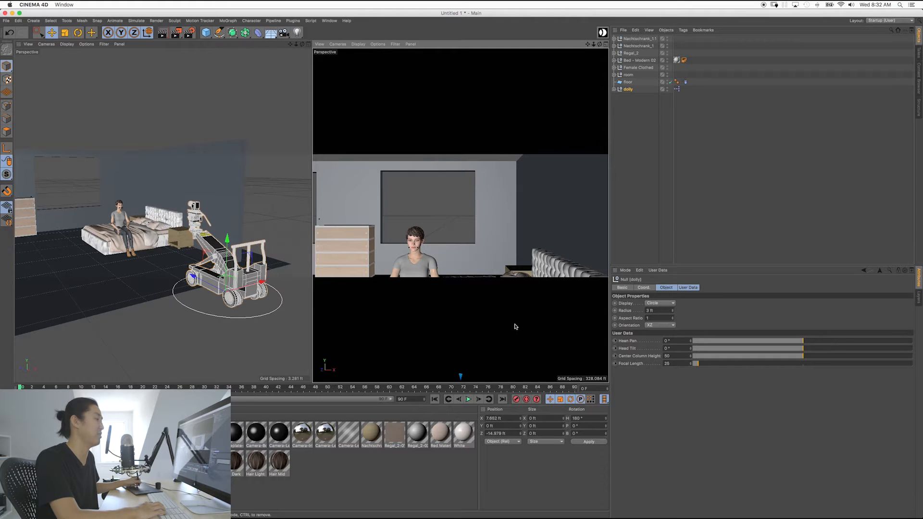
- Lower the dolly's center column height to 3 and shift the dolly to about X 7.9 ft, Z -14.6 ft
click(755, 356)
drag(754, 357, 694, 357)
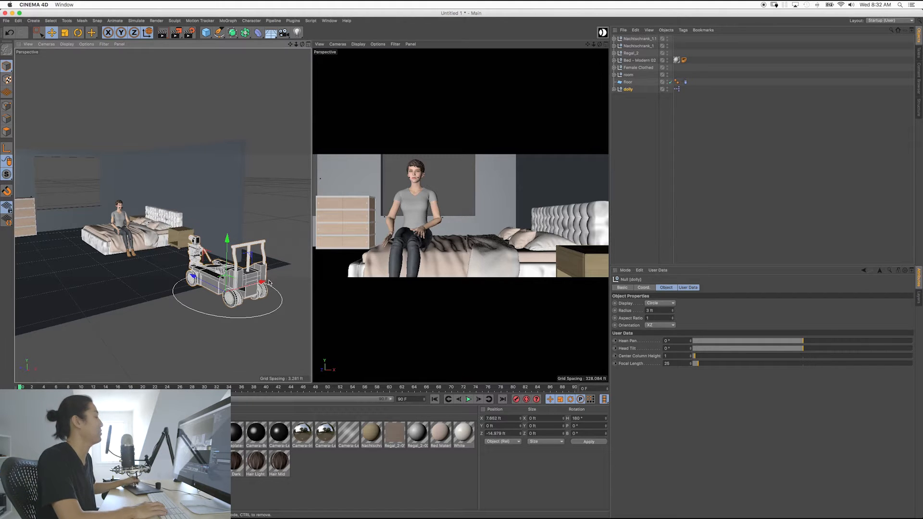
drag(193, 275, 202, 293)
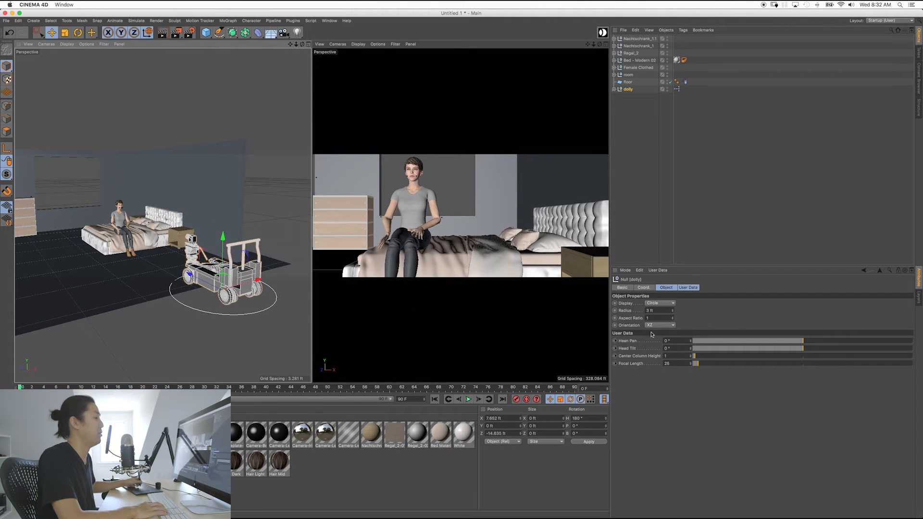
mouse_move(704, 360)
mouse_down()
mouse_move(713, 360)
mouse_move(695, 359)
mouse_up()
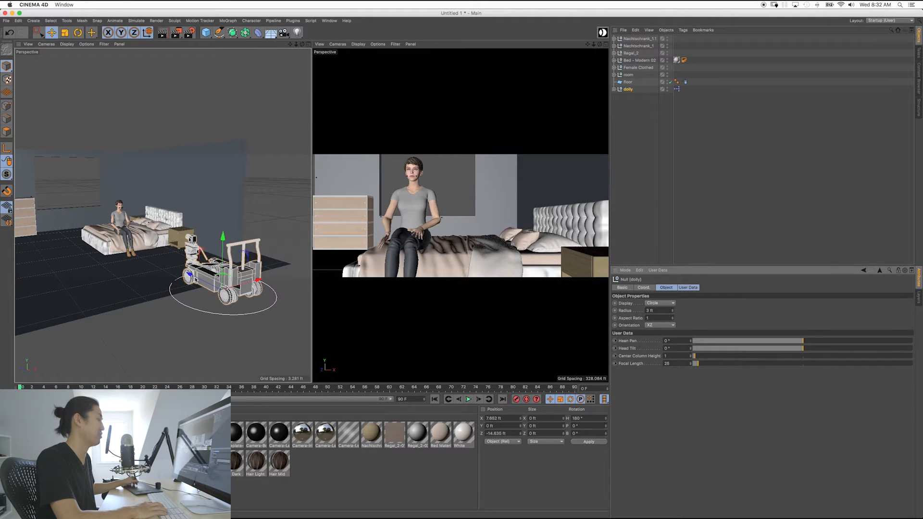
alt+drag(242, 290, 271, 291)
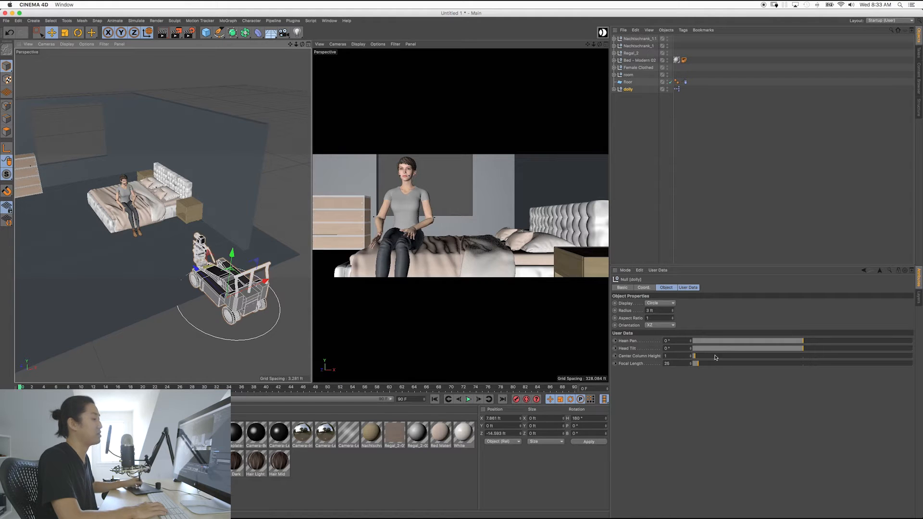
drag(697, 357, 700, 356)
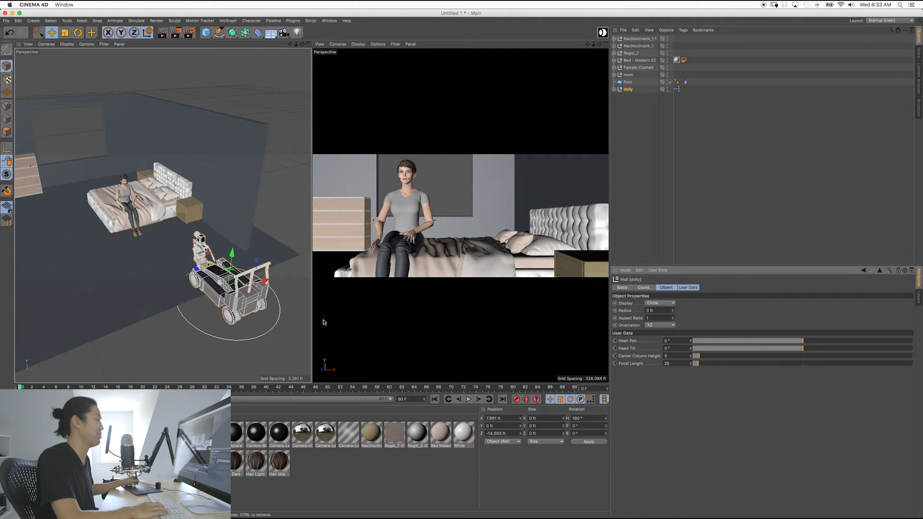
- Maximize the scene's perspective view and select the room's left wall
middle_click(215, 282)
alt+middle_drag(178, 292, 315, 304)
alt+right_drag(262, 283, 185, 282)
alt+middle_drag(256, 281, 273, 229)
click(120, 148)
alt+drag(273, 228, 207, 237)
click(156, 233)
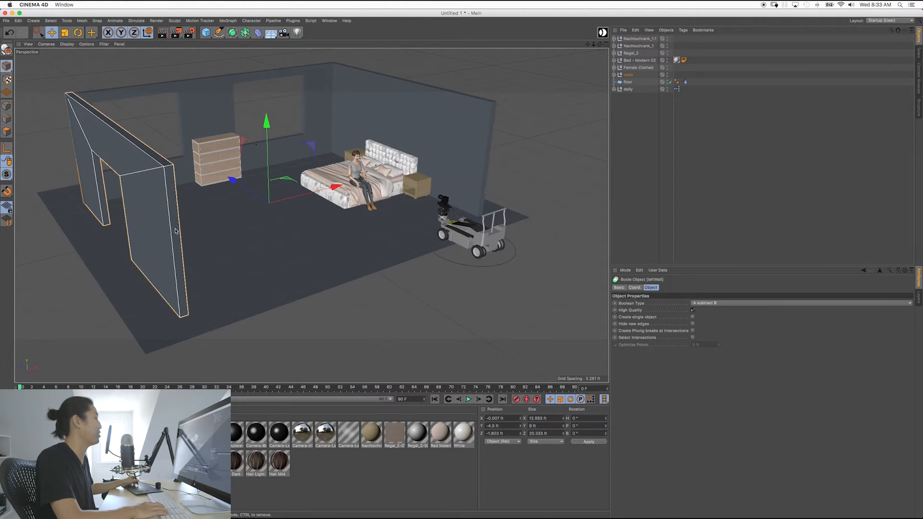
- Slide the door cutout inside the leftWall boolean along the wall toward the room's open front
alt+middle_drag(162, 238, 188, 252)
alt+drag(187, 253, 241, 247)
alt+middle_drag(159, 246, 264, 234)
alt+drag(264, 235, 272, 257)
alt+right_drag(295, 258, 275, 263)
alt+middle_drag(251, 253, 273, 261)
alt+drag(258, 266, 250, 270)
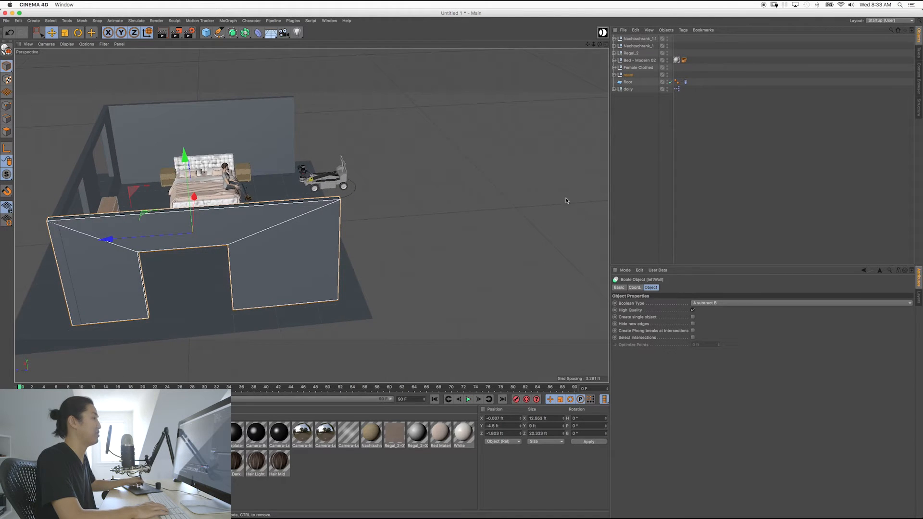
click(614, 75)
click(617, 82)
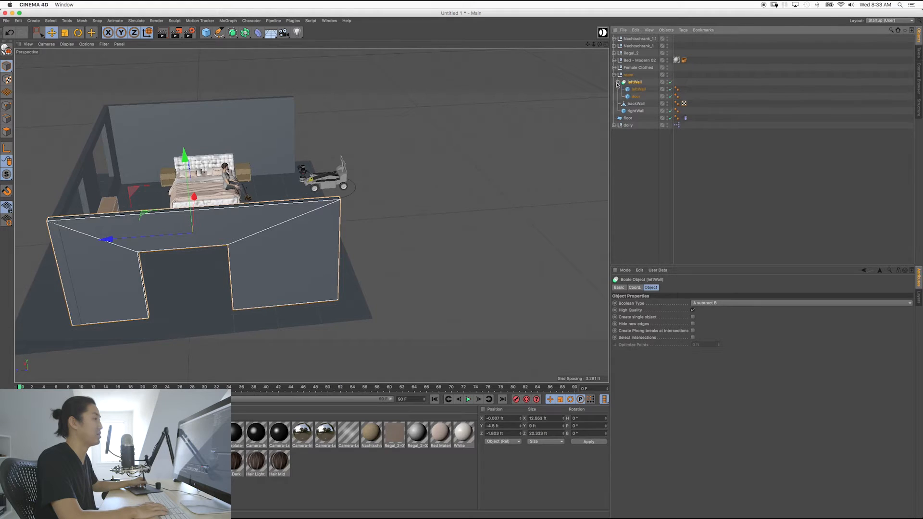
click(638, 136)
click(636, 96)
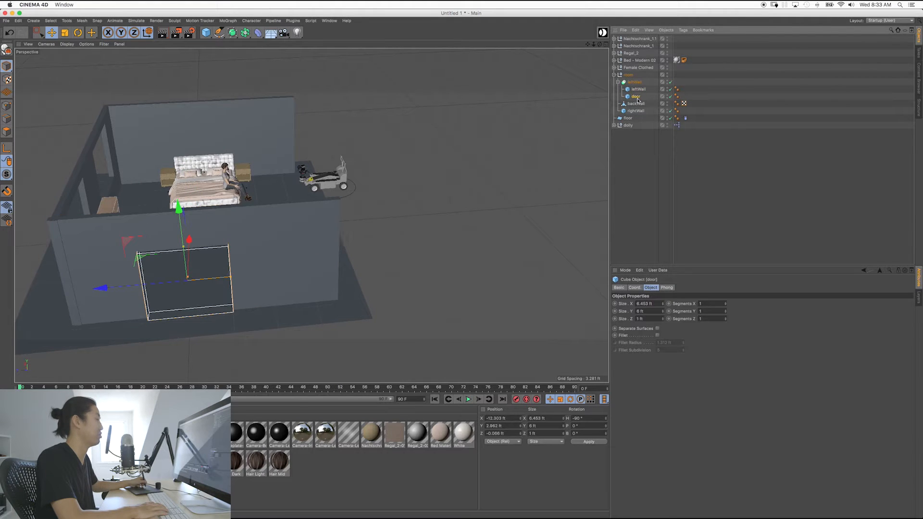
drag(109, 289, 176, 283)
drag(295, 271, 303, 244)
- Make the leftWall cube inside the boolean editable and switch it to point editing
click(311, 247)
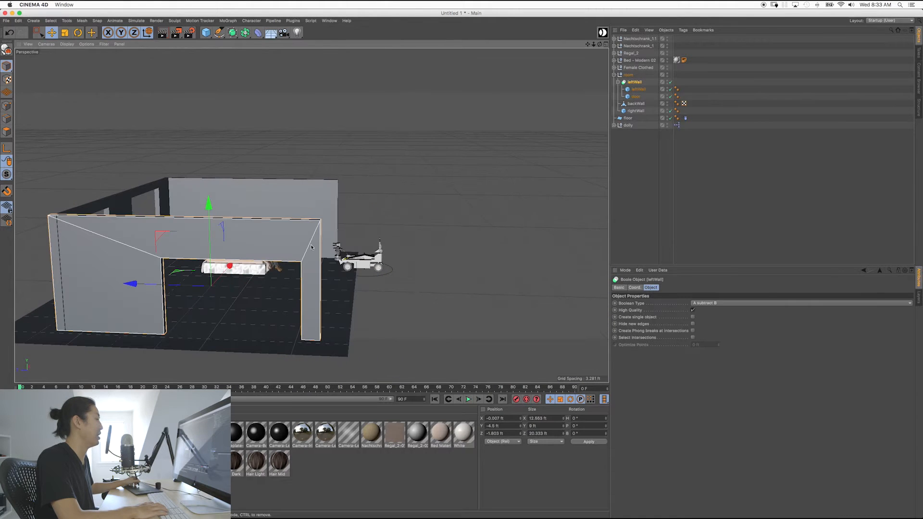
click(638, 88)
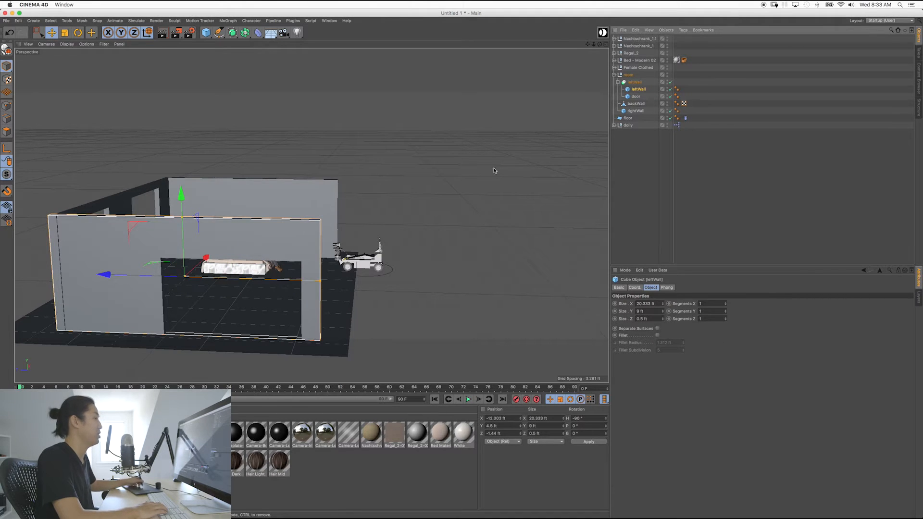
click(642, 148)
click(637, 89)
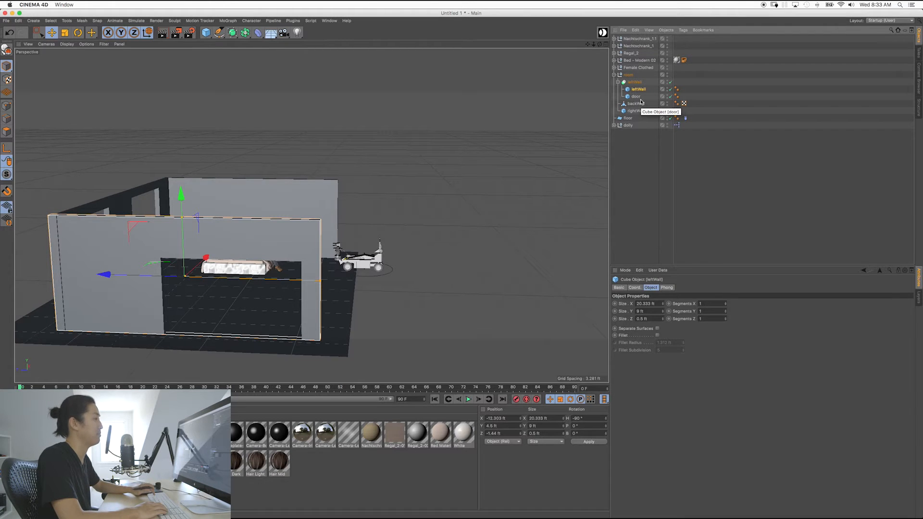
key(c)
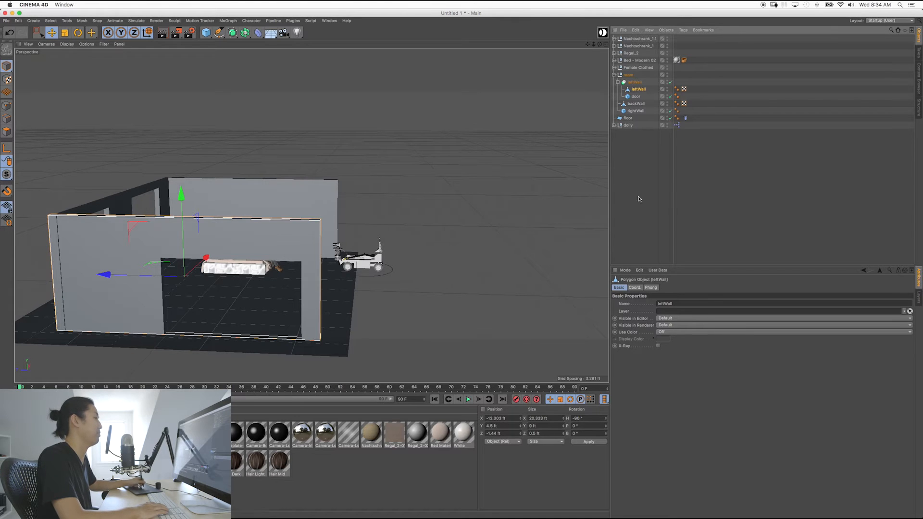
click(635, 82)
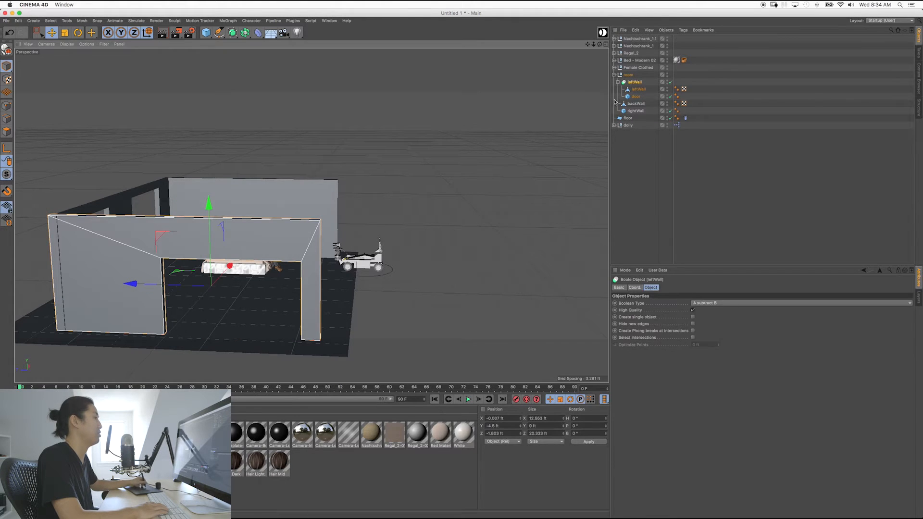
click(639, 90)
click(6, 106)
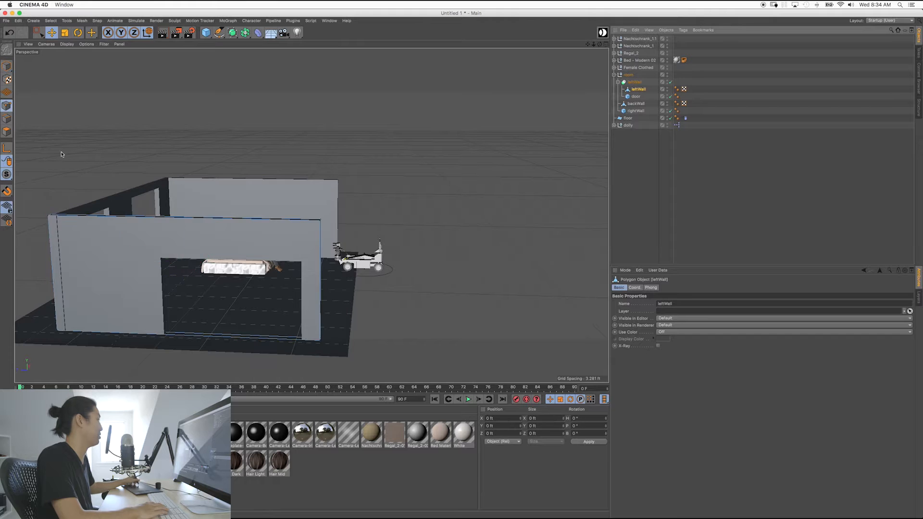
- Lengthen the left wall toward the room's open front by selecting and moving its end points, and return to model editing
alt+drag(297, 248, 304, 235)
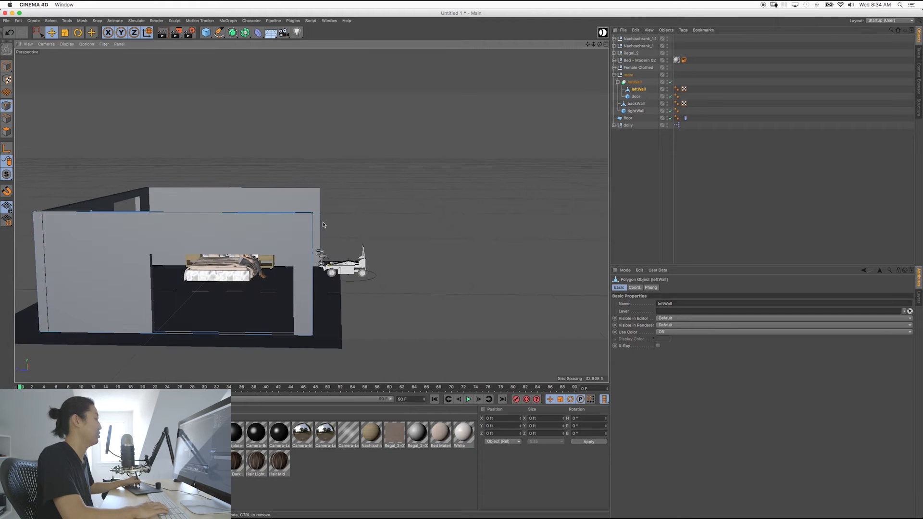
alt+drag(304, 235, 300, 204)
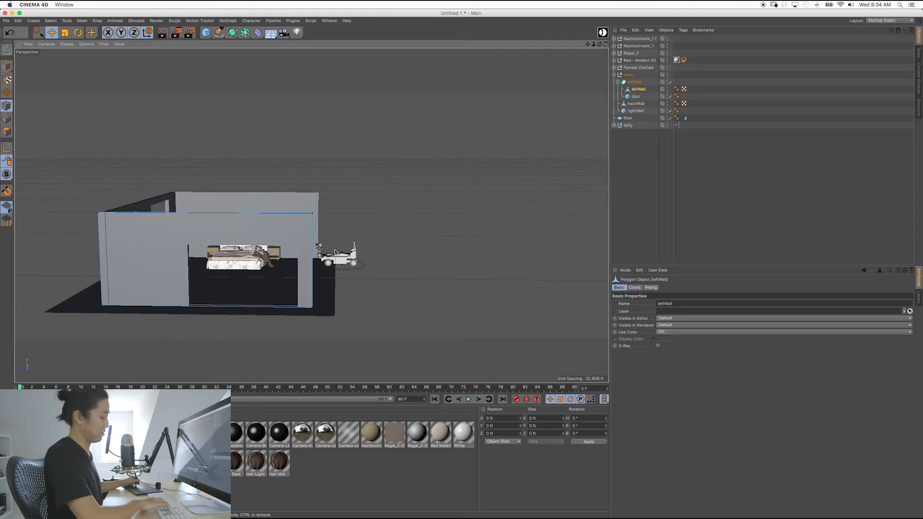
key(0)
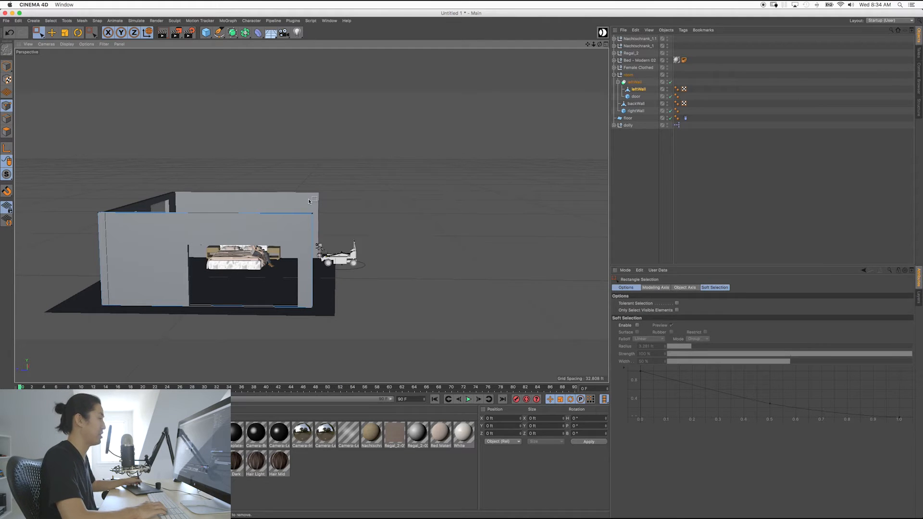
alt+middle_drag(295, 239, 292, 223)
alt+drag(293, 223, 314, 202)
drag(309, 160, 350, 353)
alt+middle_drag(243, 247, 229, 243)
alt+drag(229, 243, 325, 239)
alt+middle_drag(325, 238, 320, 264)
alt+drag(320, 263, 255, 257)
click(7, 66)
click(73, 126)
- Add a 12x12 Diffusion Frame to the scene from Cine Designer's Lighting Truck
alt+drag(262, 214, 318, 251)
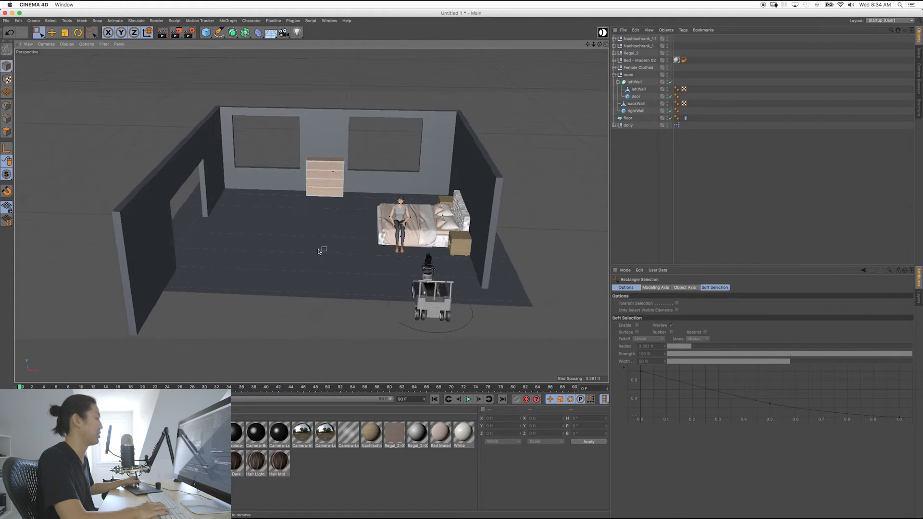
click(601, 35)
click(509, 109)
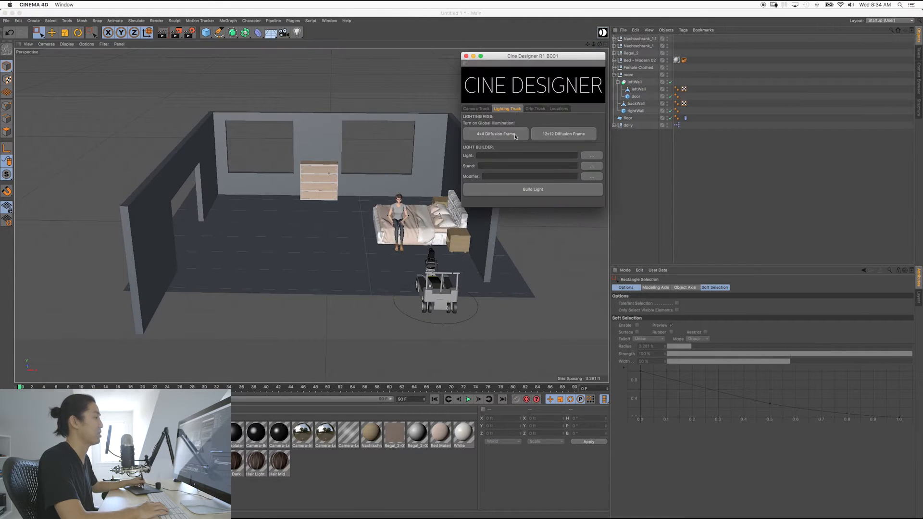
click(556, 135)
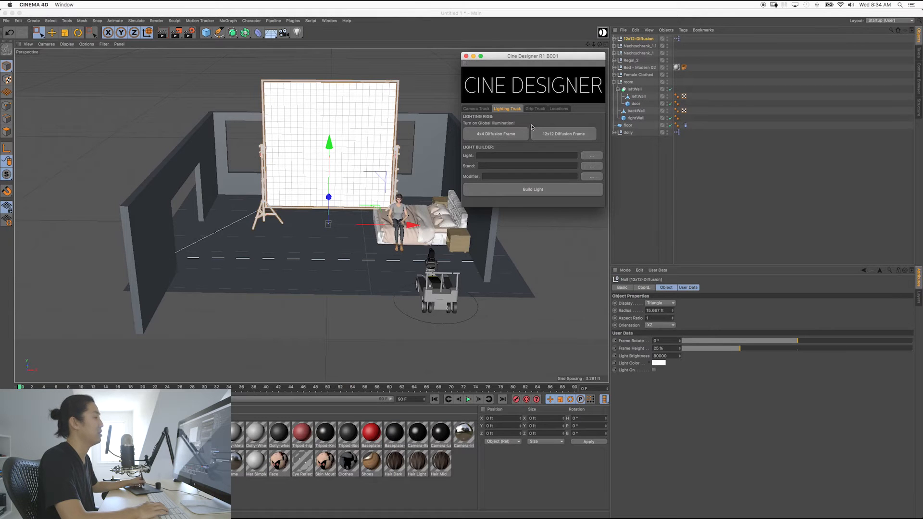
- Close the Cine Designer window and move the 12x12 diffusion frame outside the left wall, to about X -25.107 ft
click(466, 57)
drag(408, 227, 144, 208)
scroll(304, 225, up, 3)
alt+middle_drag(304, 225, 361, 222)
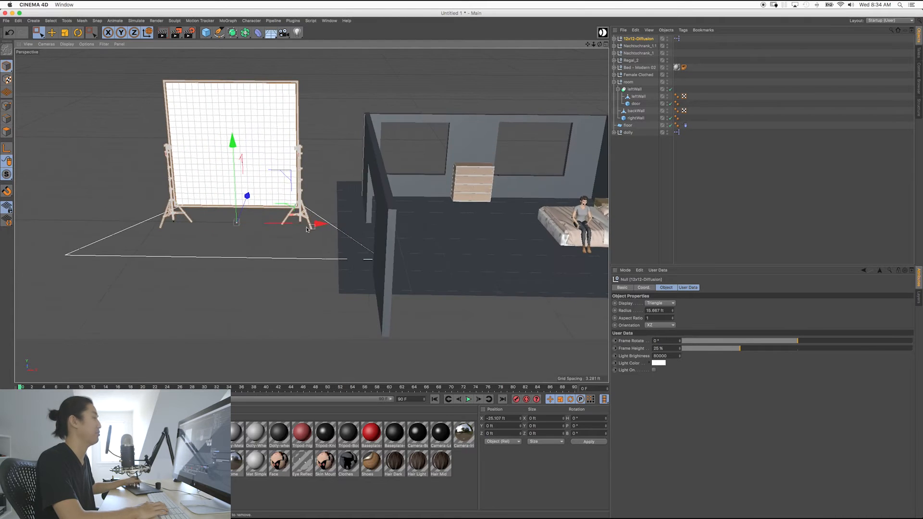
- Rotate the diffusion frame to a heading of -90° so it stands parallel to the left wall
alt+drag(307, 231, 299, 256)
key(r)
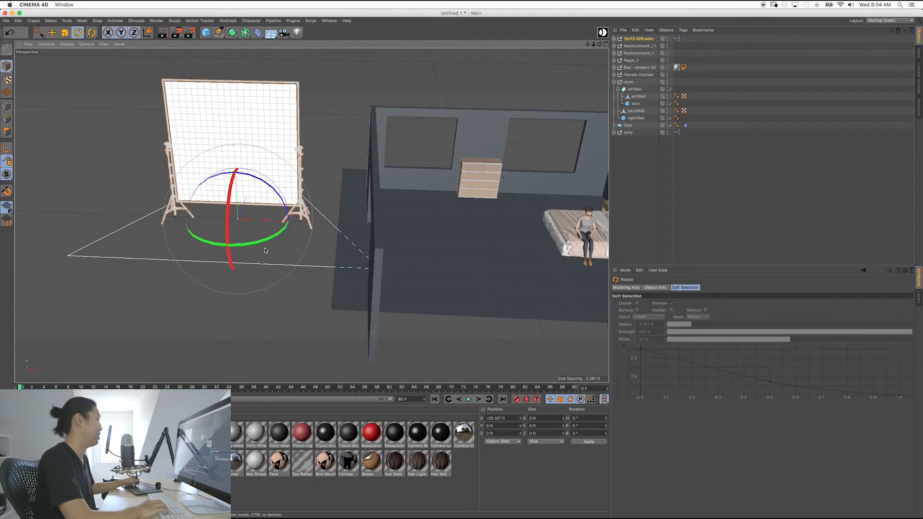
drag(253, 244, 212, 163)
click(290, 195)
alt+drag(291, 195, 264, 234)
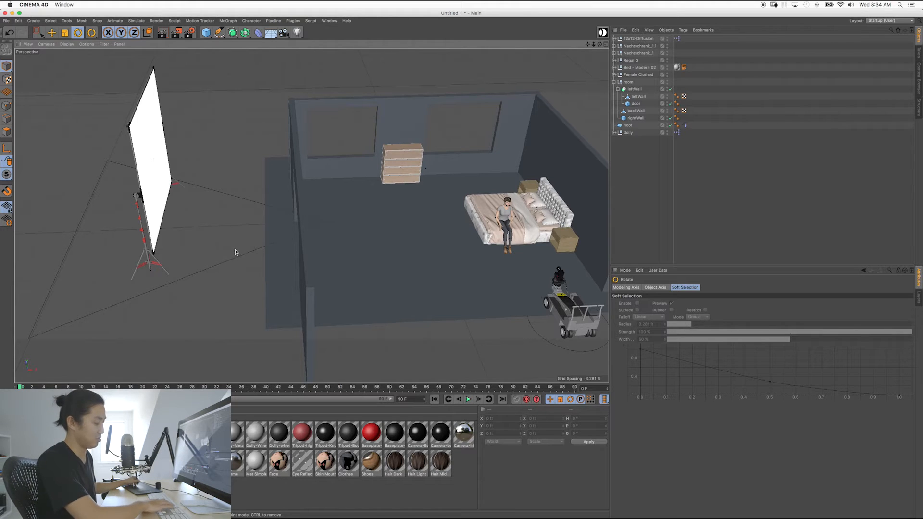
- Slide the diffusion frame along the left wall to about Z -6.609 ft, in front of the doorway opening
key(0)
drag(231, 273, 211, 244)
alt+middle_drag(254, 271, 248, 257)
alt+drag(249, 258, 298, 257)
alt+middle_drag(287, 267, 275, 264)
alt+drag(275, 264, 287, 266)
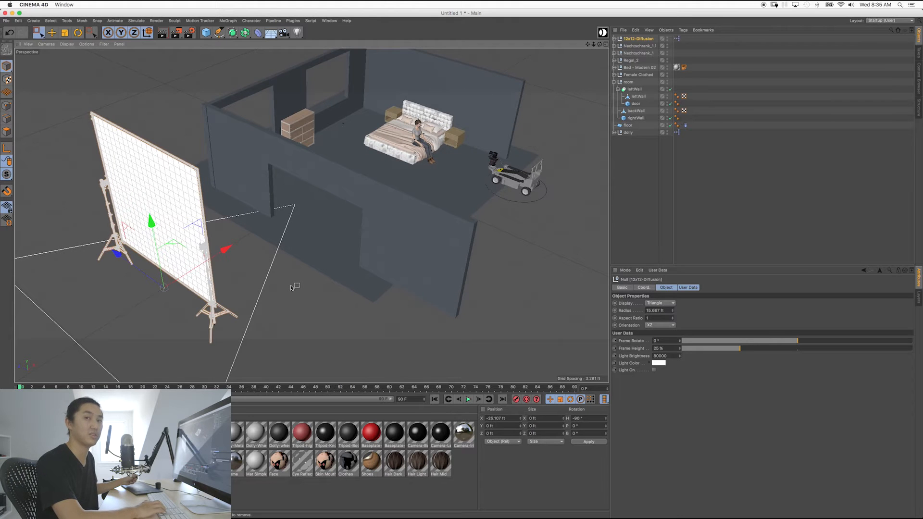
drag(119, 254, 259, 281)
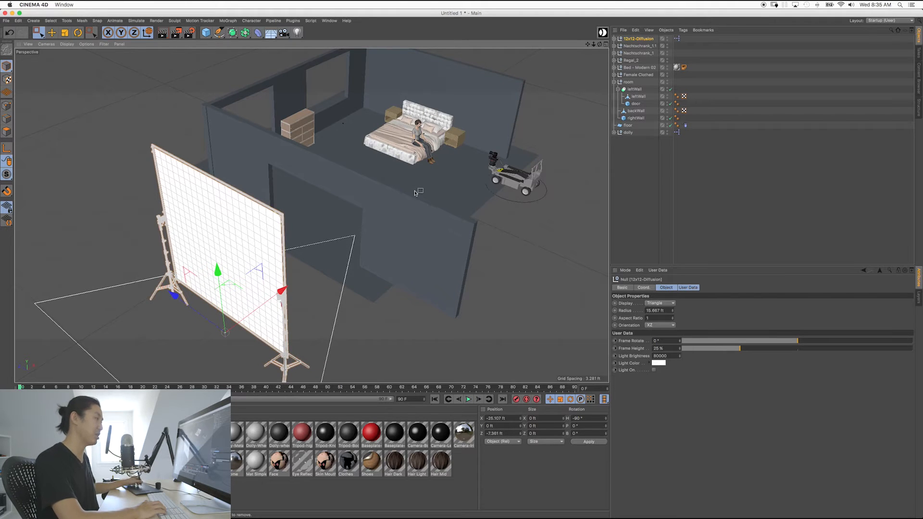
drag(177, 298, 170, 294)
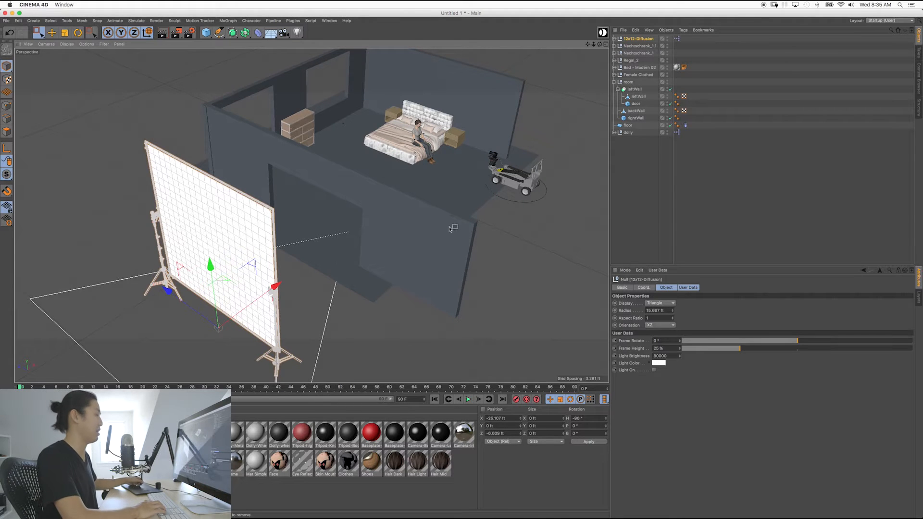
- Examine the diffusion frame's placement relative to the doorway, bed and camera from several angles
alt+right_drag(434, 255, 425, 268)
alt+drag(413, 253, 389, 240)
alt+drag(451, 259, 356, 257)
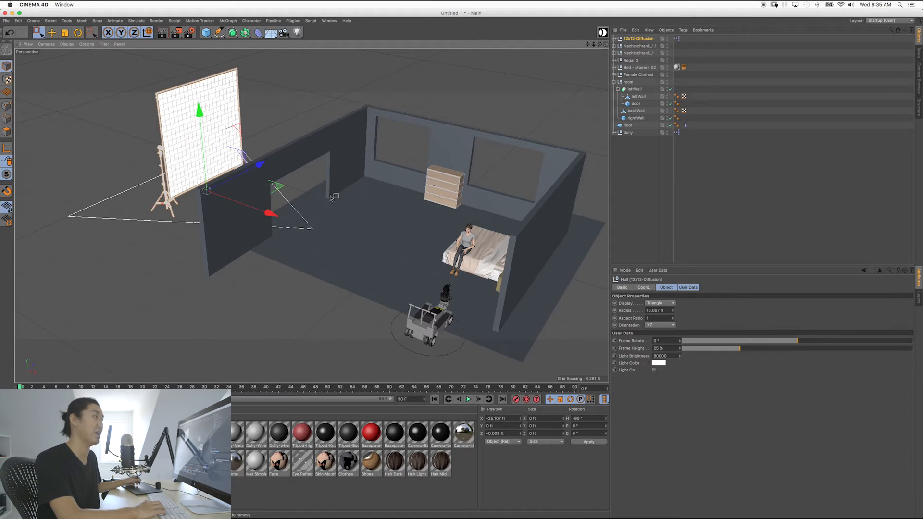
alt+middle_drag(394, 261, 385, 273)
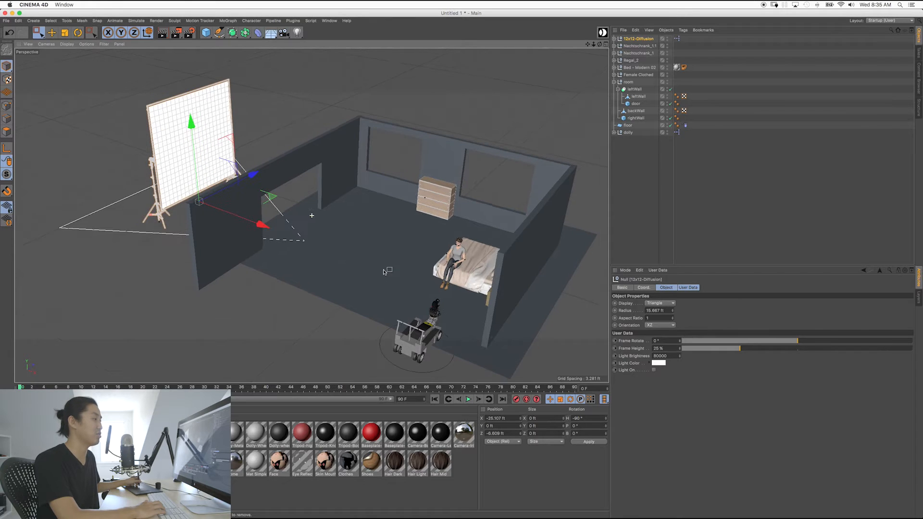
alt+drag(385, 266, 386, 256)
alt+middle_drag(385, 253, 378, 253)
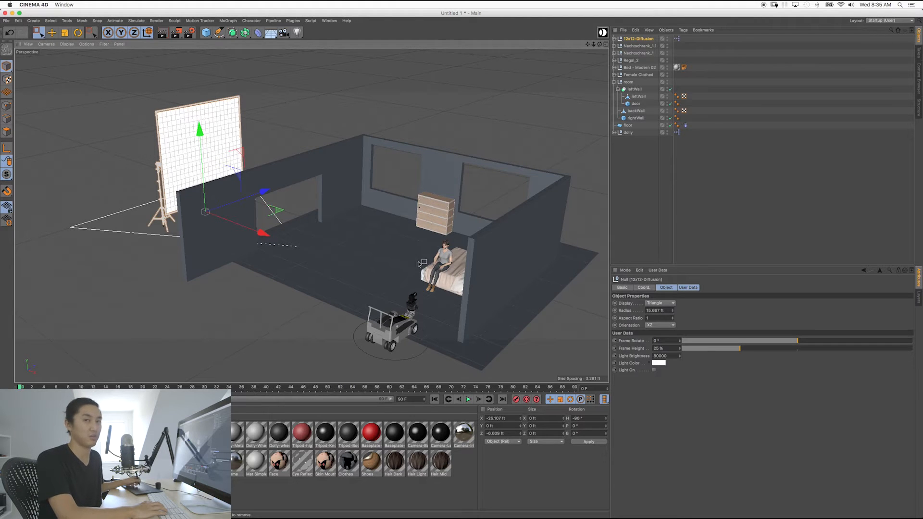
alt+middle_drag(208, 173, 231, 194)
alt+drag(216, 190, 261, 189)
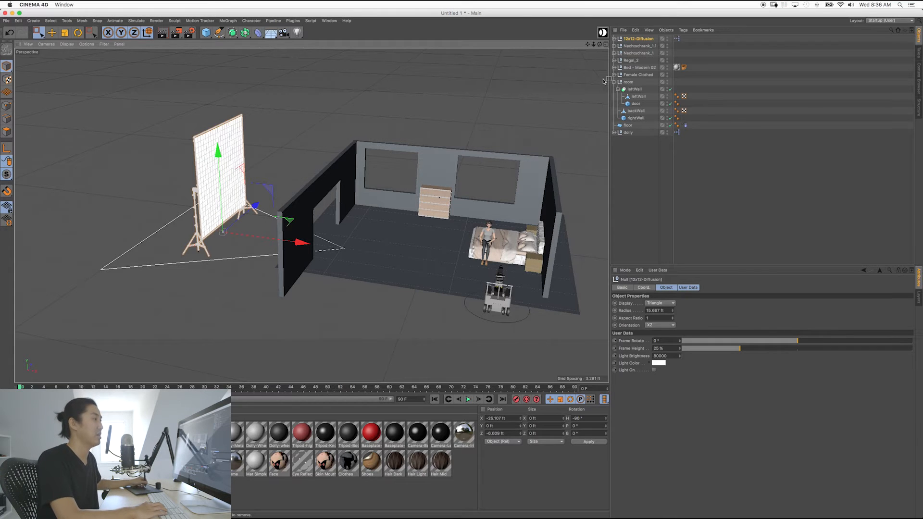
- Collapse the room group's hierarchy in the object list and deselect everything
click(617, 89)
click(641, 172)
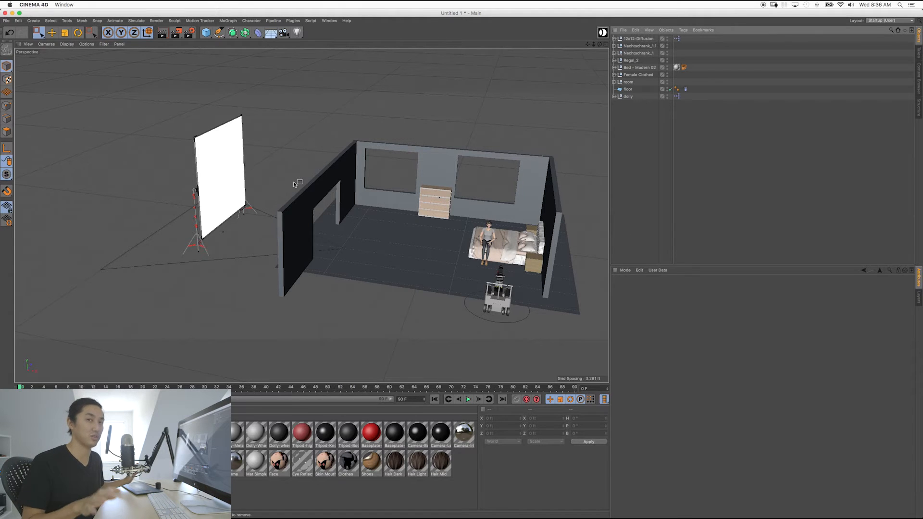
- Load Arri-T12-stand.c4d as the light in Cine Designer's Light Builder
click(602, 33)
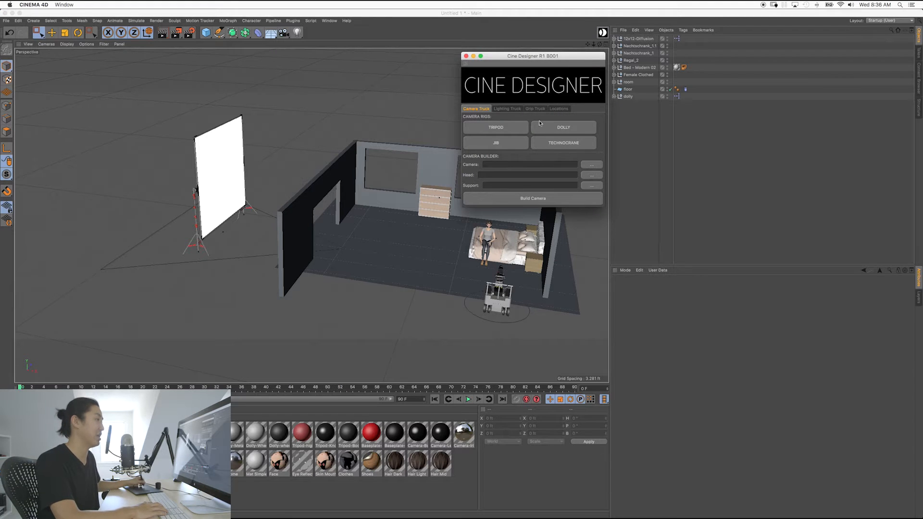
click(507, 109)
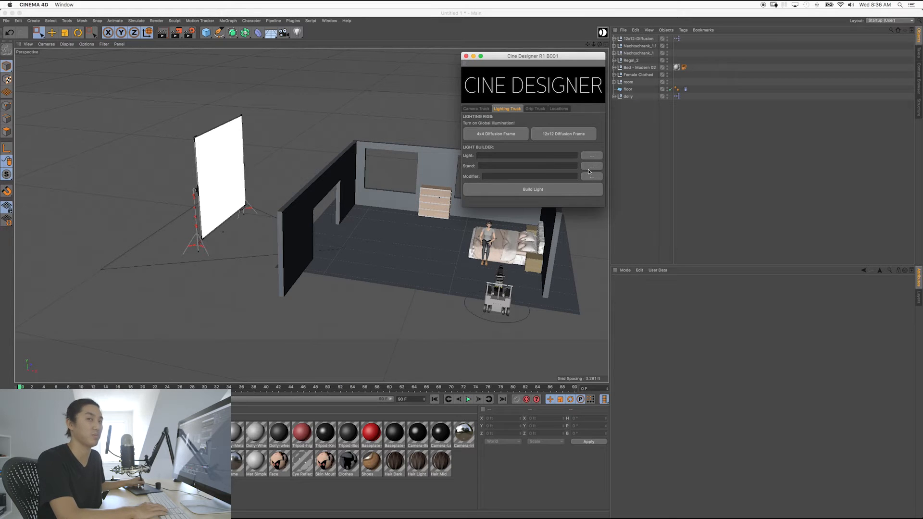
click(587, 156)
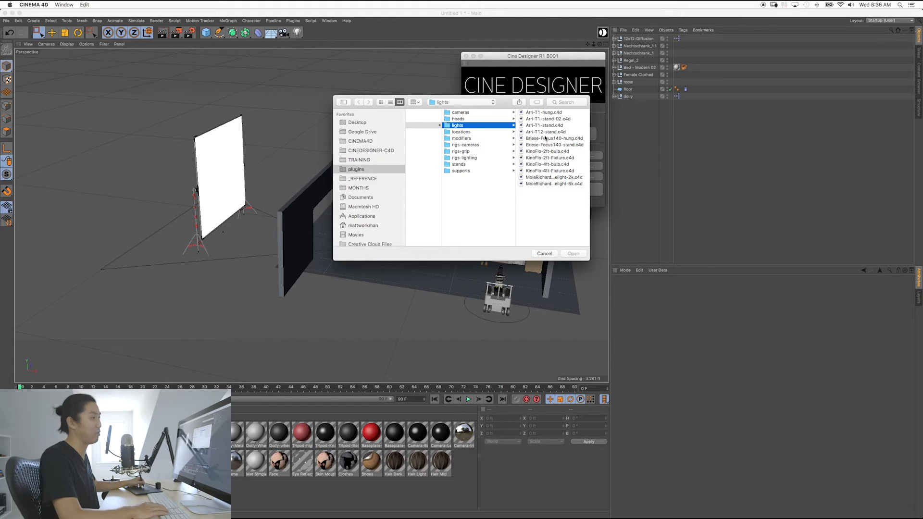
click(543, 132)
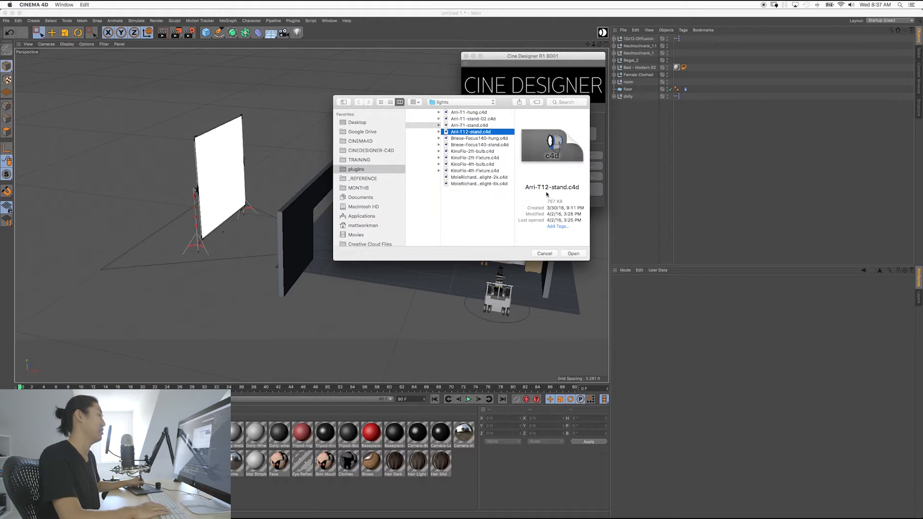
key(Return)
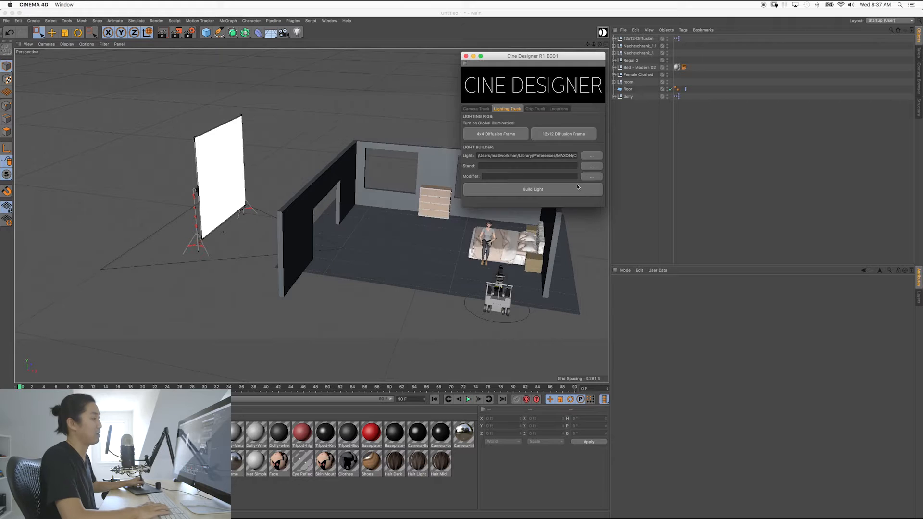
- Choose Combo3Riser.c4d as the stand and build the light into the scene
click(588, 167)
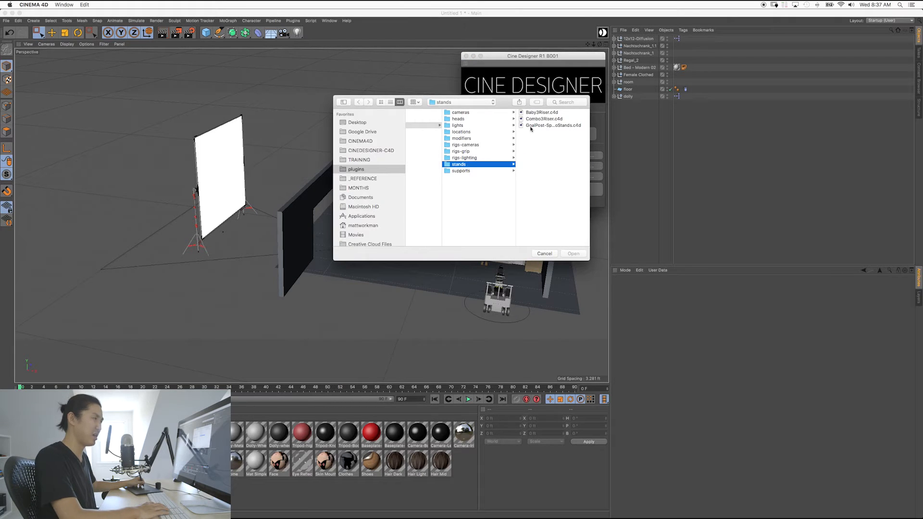
click(531, 120)
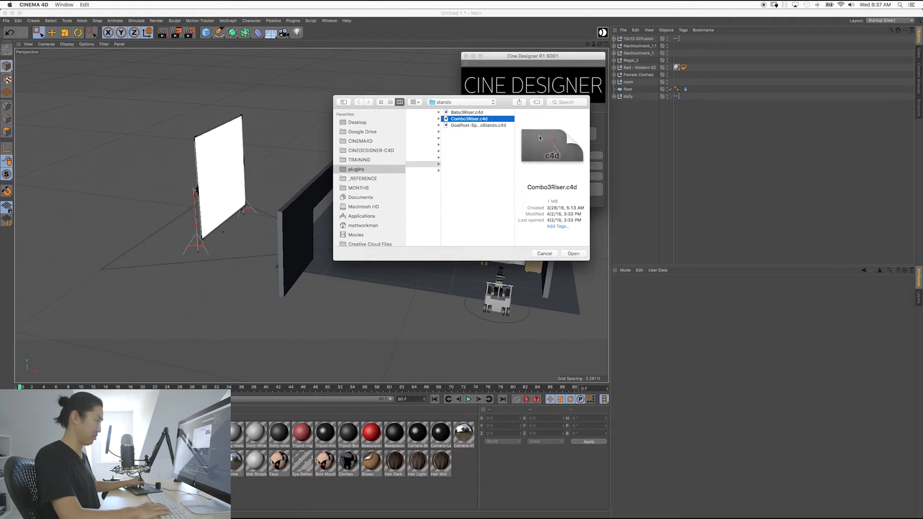
key(Return)
click(554, 191)
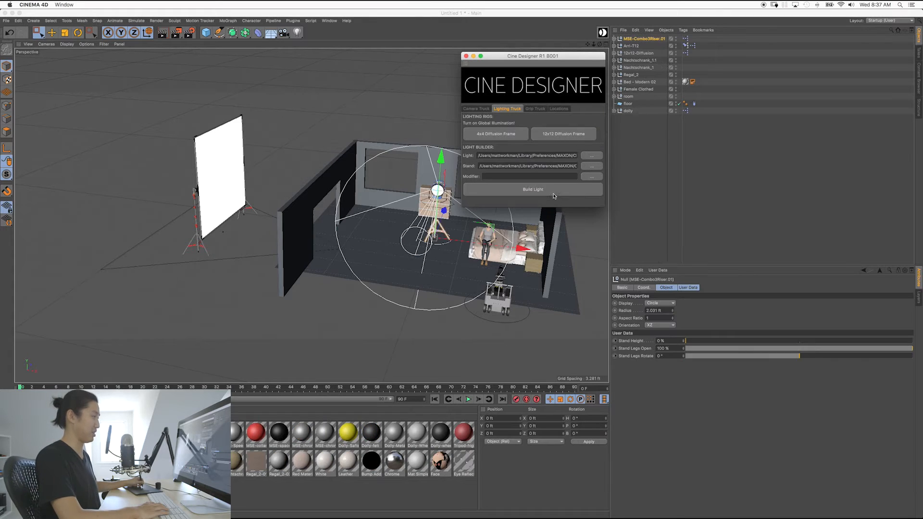
drag(469, 59, 468, 60)
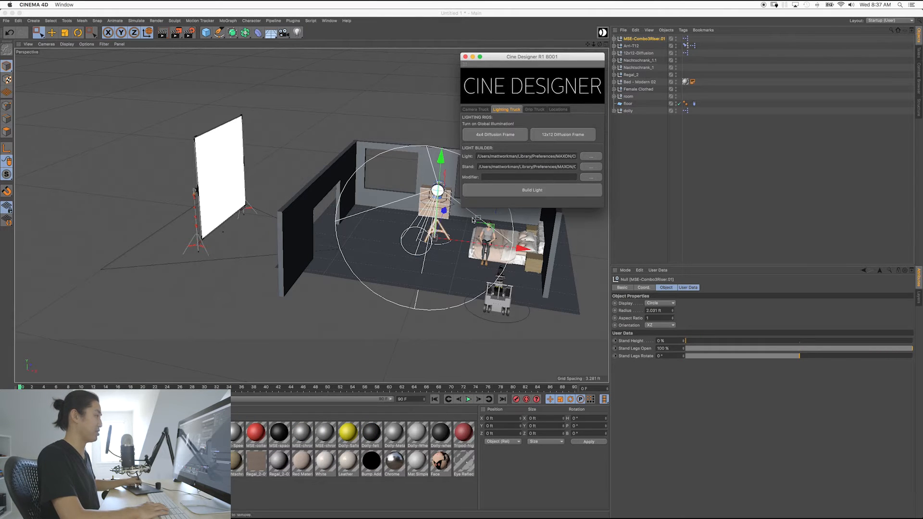
- Move the light stand outside the room behind the diffusion frame, to about X -35.808 ft and Z -7.376 ft
drag(521, 248, 354, 234)
alt+drag(259, 240, 320, 242)
drag(112, 249, 156, 271)
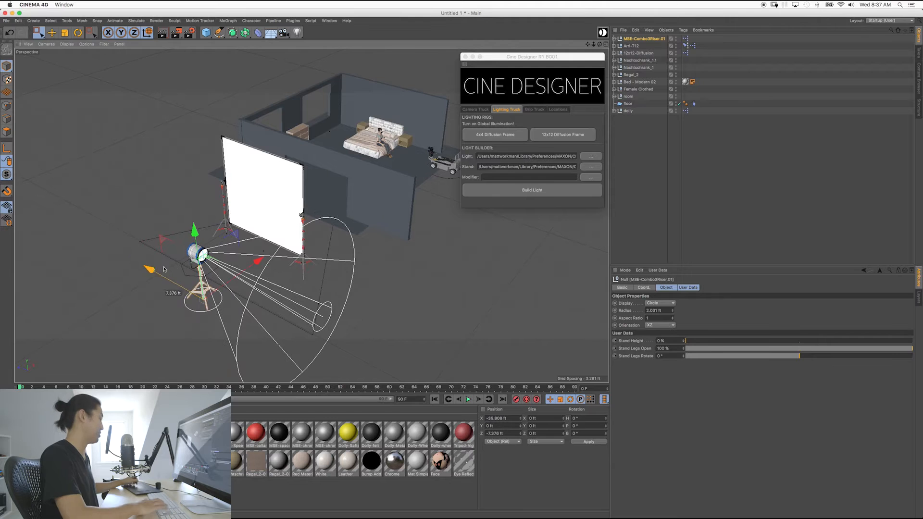
- Rotate the light stand to a 90° heading facing the diffusion frame and centre it at about Z -6.764 ft
key(r)
drag(199, 337, 255, 297)
alt+drag(242, 250, 290, 251)
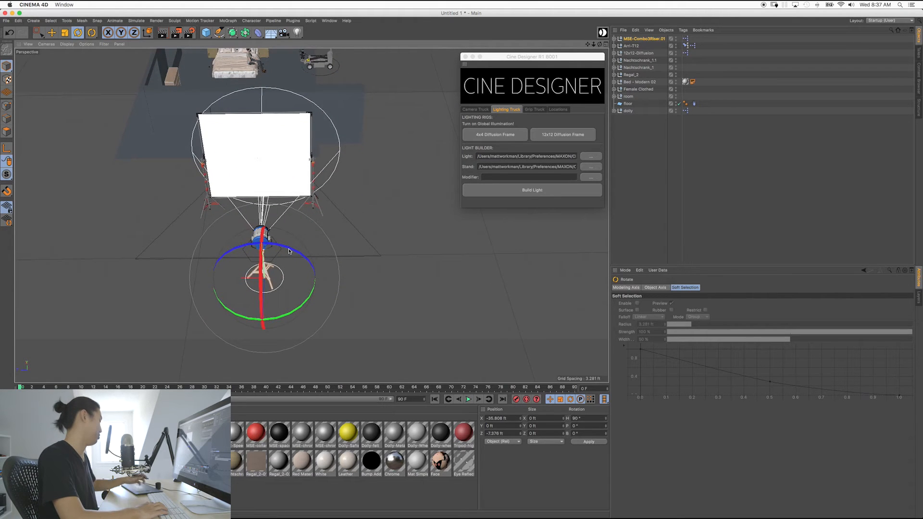
key(e)
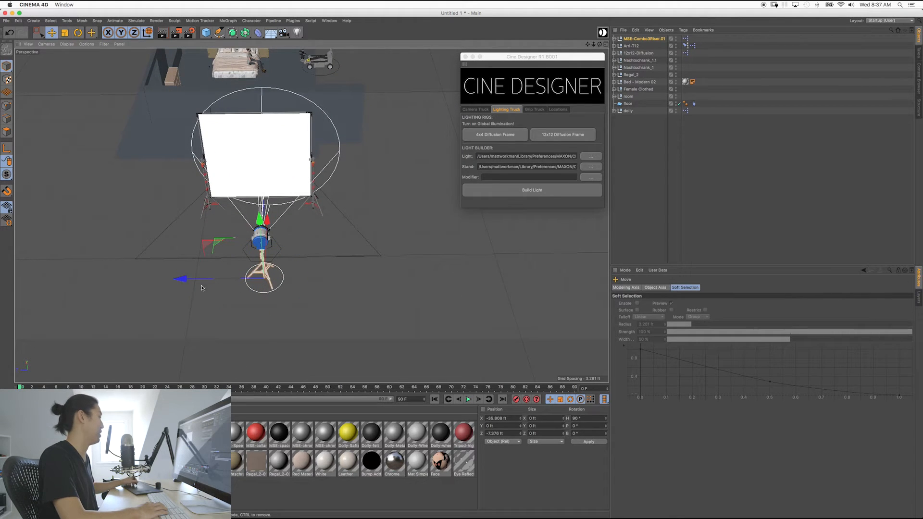
drag(182, 279, 176, 280)
- Hide light objects in the perspective view through its display filter
alt+middle_drag(285, 173, 285, 193)
alt+drag(285, 192, 303, 196)
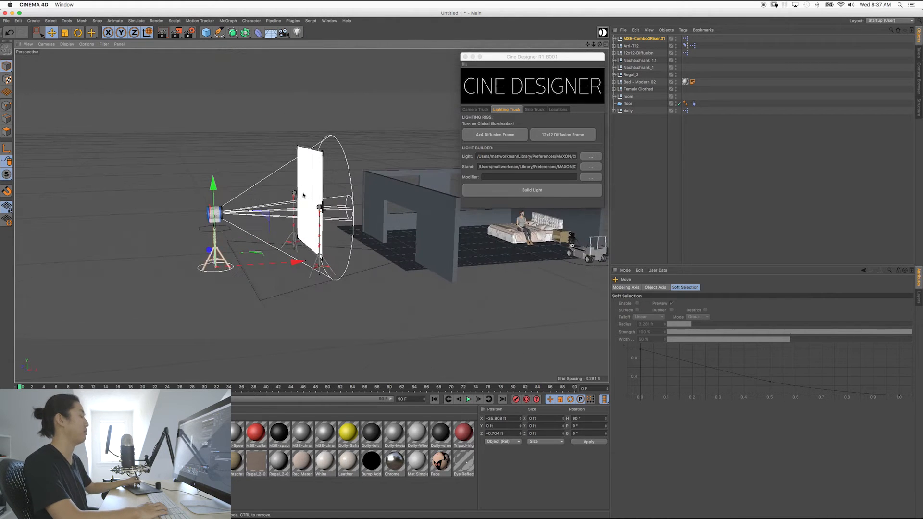
scroll(302, 196, up, 5)
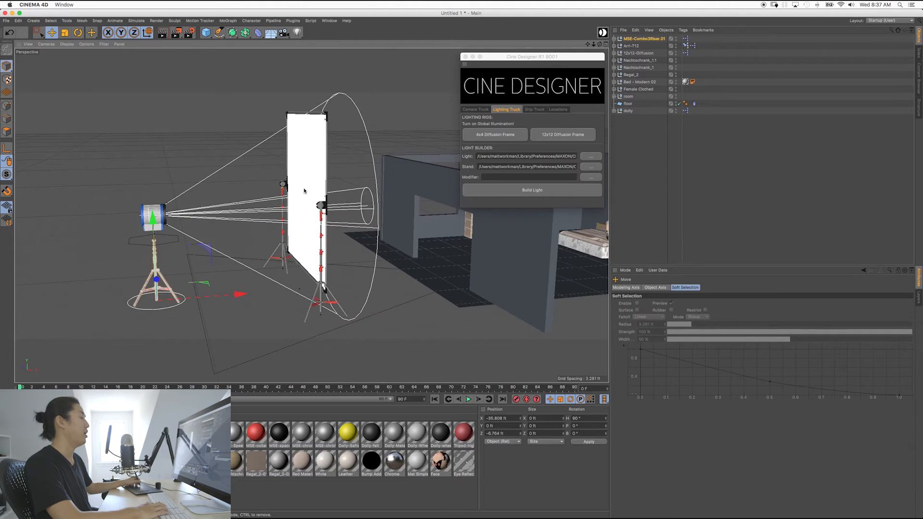
alt+drag(303, 191, 246, 151)
click(87, 44)
mouse_move(104, 44)
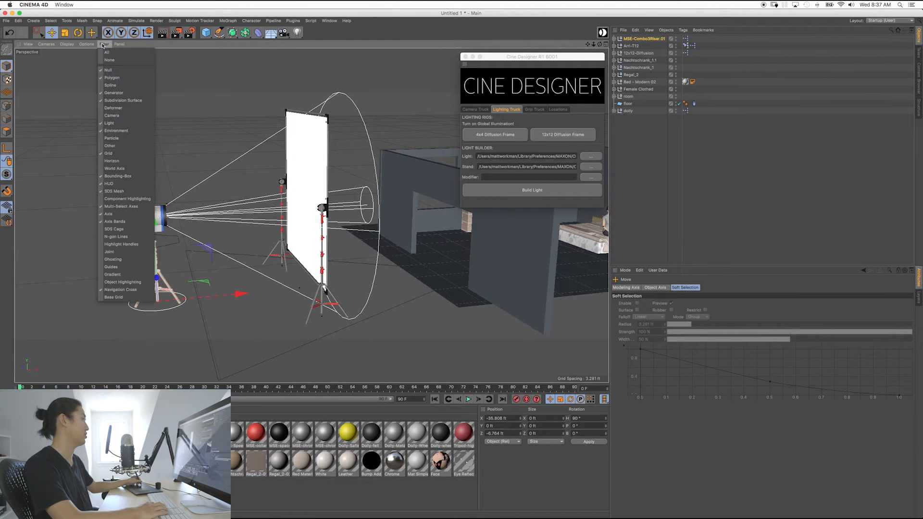
click(114, 123)
alt+drag(326, 207, 168, 167)
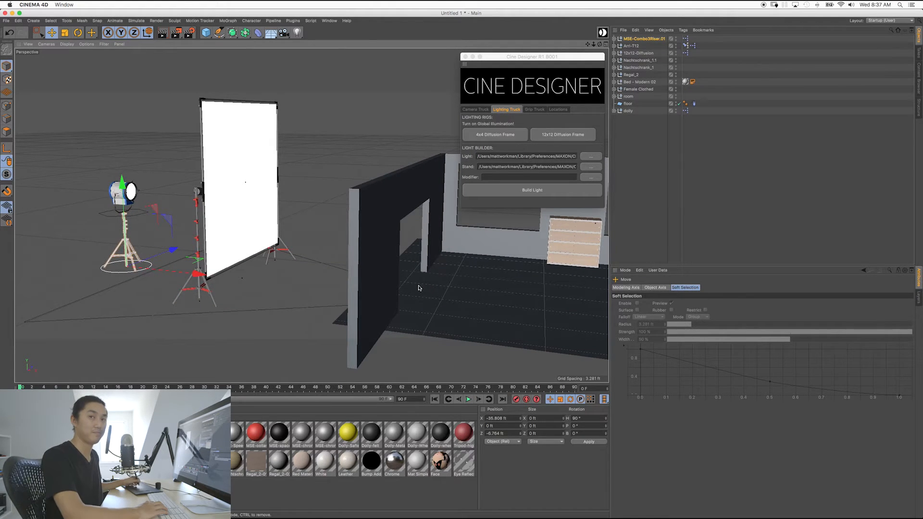
- Set the Stand Height of the Combo3Riser light stand to 11%
click(649, 139)
click(642, 39)
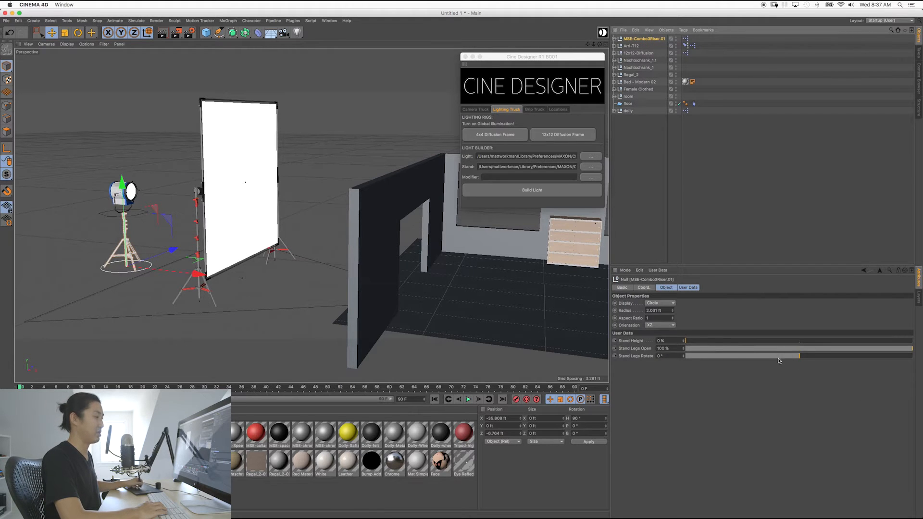
drag(694, 342, 755, 342)
drag(909, 341, 711, 342)
mouse_move(285, 213)
alt+mouse_down()
mouse_move(313, 214)
mouse_move(275, 207)
mouse_move(293, 229)
alt+mouse_up()
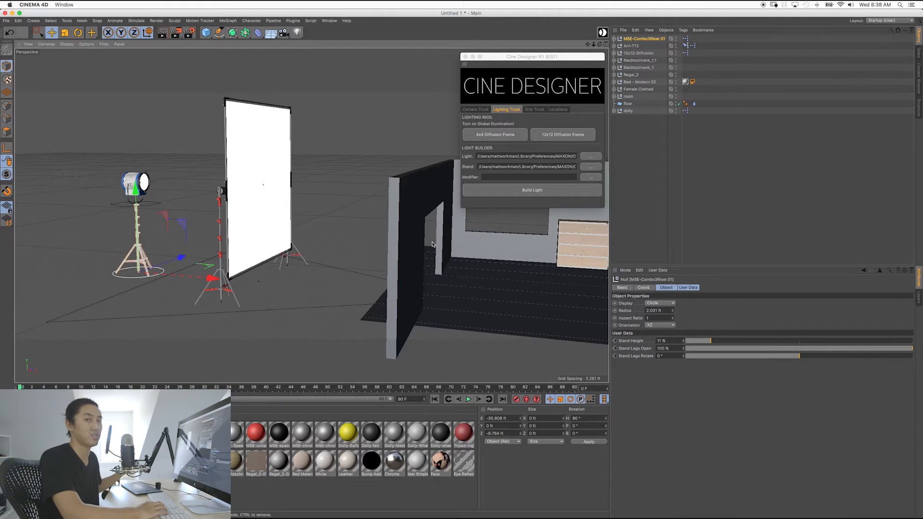
- Deselect everything and review the light, diffusion frame and bedroom set together from several angles
click(340, 212)
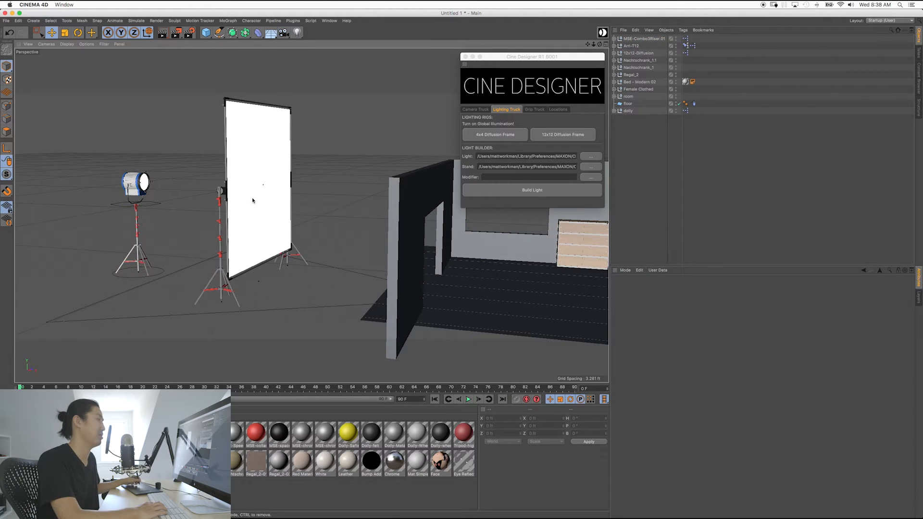
alt+middle_drag(289, 198, 266, 193)
scroll(317, 225, down, 10)
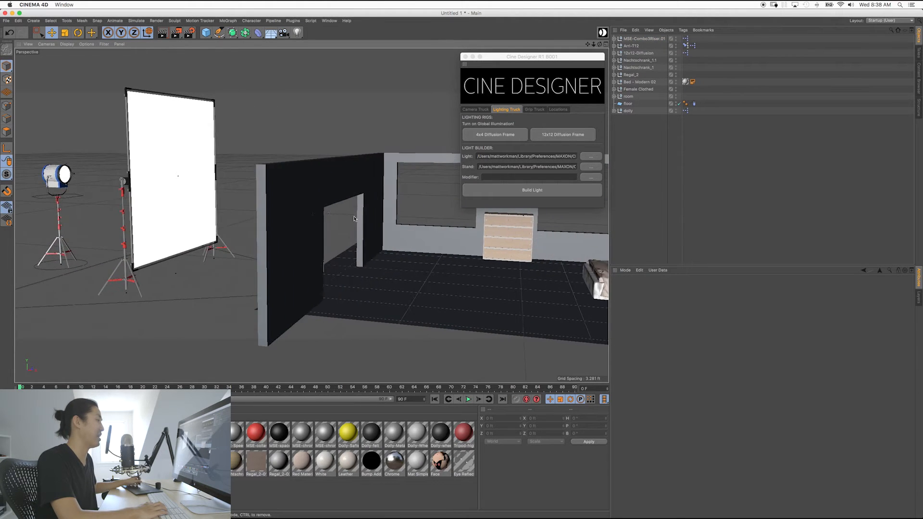
scroll(298, 213, up, 3)
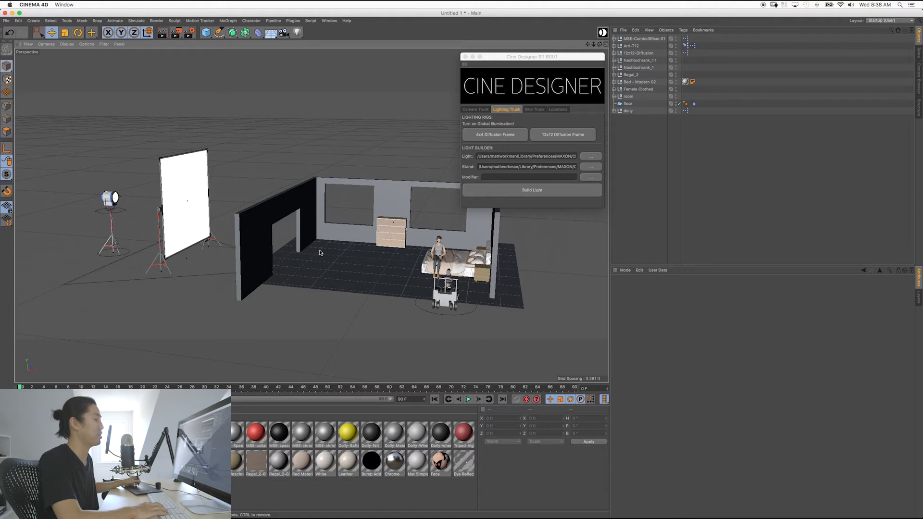
alt+drag(342, 271, 326, 281)
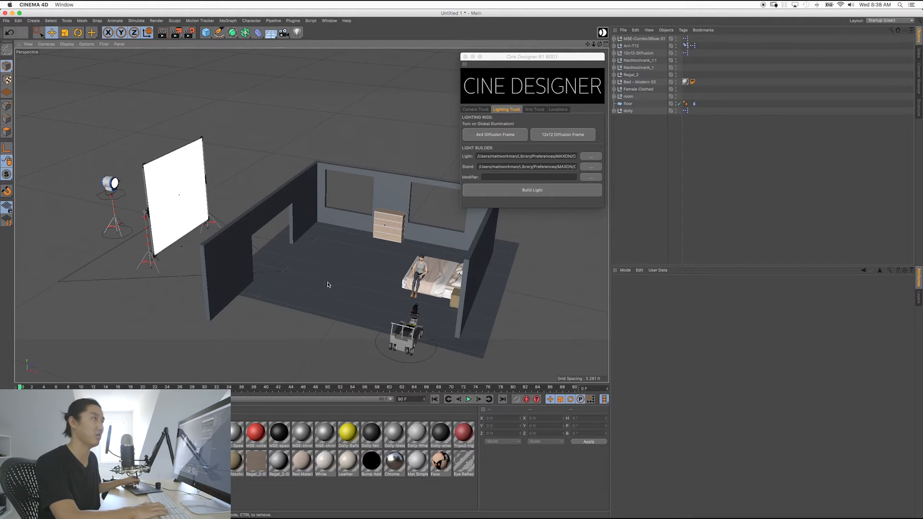
alt+drag(324, 282, 316, 286)
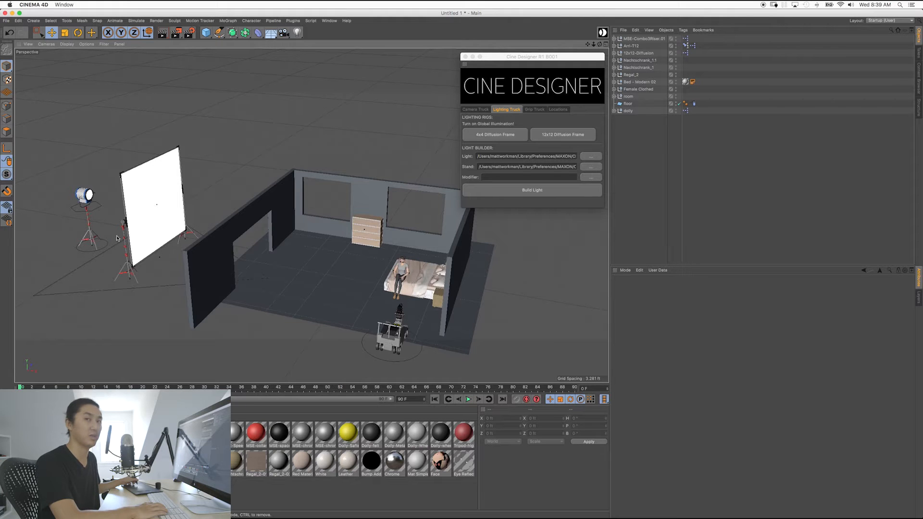
alt+drag(332, 282, 317, 278)
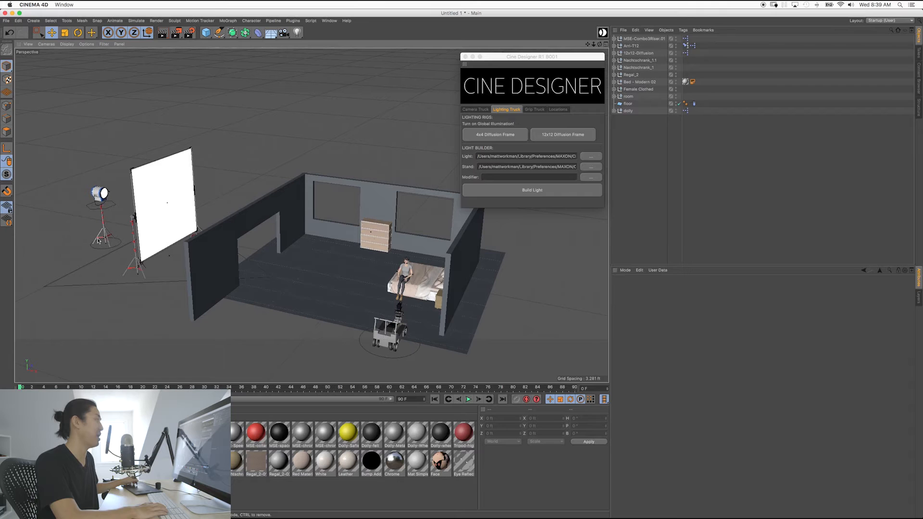
- Examine the light stand, diffusion frame, bedroom set and camera dolly from several angles, selecting and deselecting the stand and dolly
key(0)
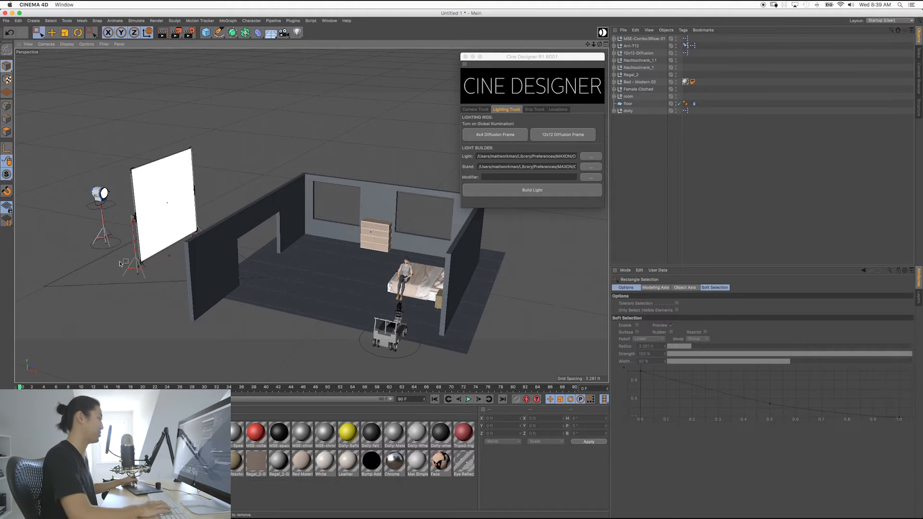
drag(76, 246, 112, 254)
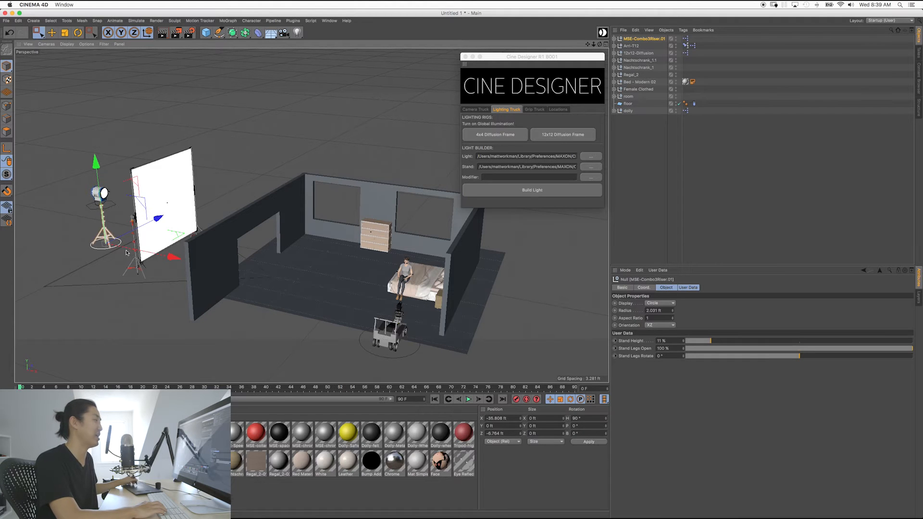
drag(333, 340, 282, 354)
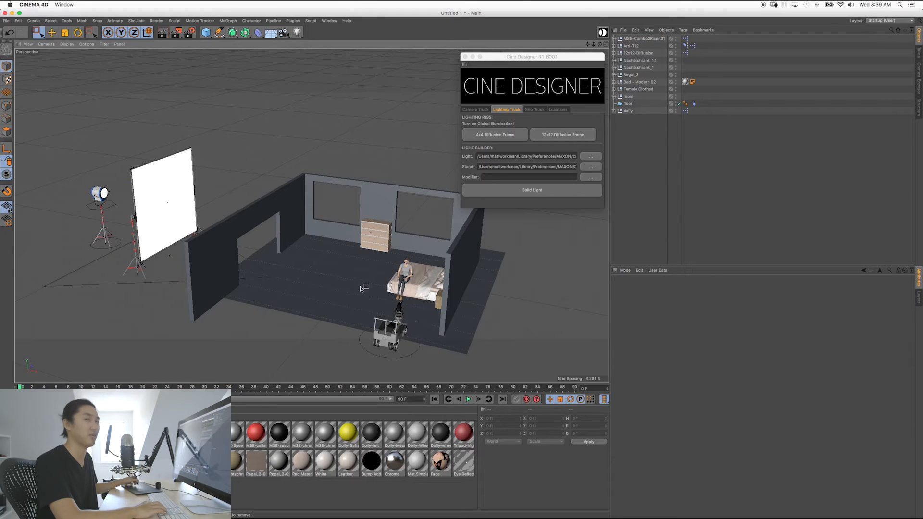
drag(346, 348, 373, 357)
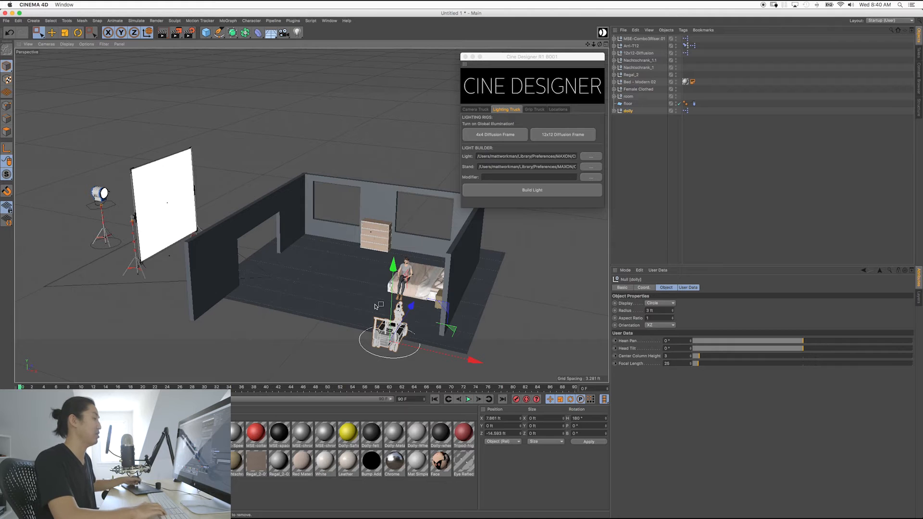
alt+middle_drag(368, 287, 364, 280)
alt+drag(364, 280, 392, 290)
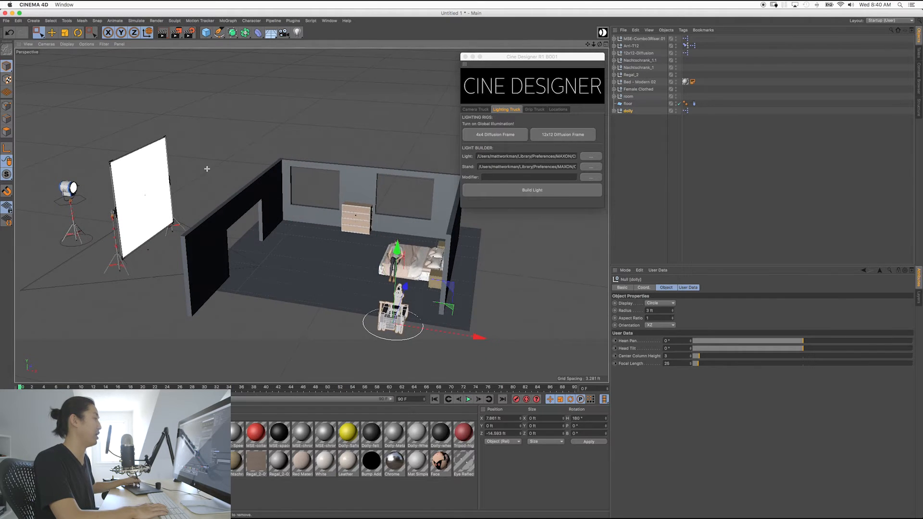
click(207, 169)
alt+middle_drag(259, 232, 287, 267)
alt+drag(341, 280, 345, 291)
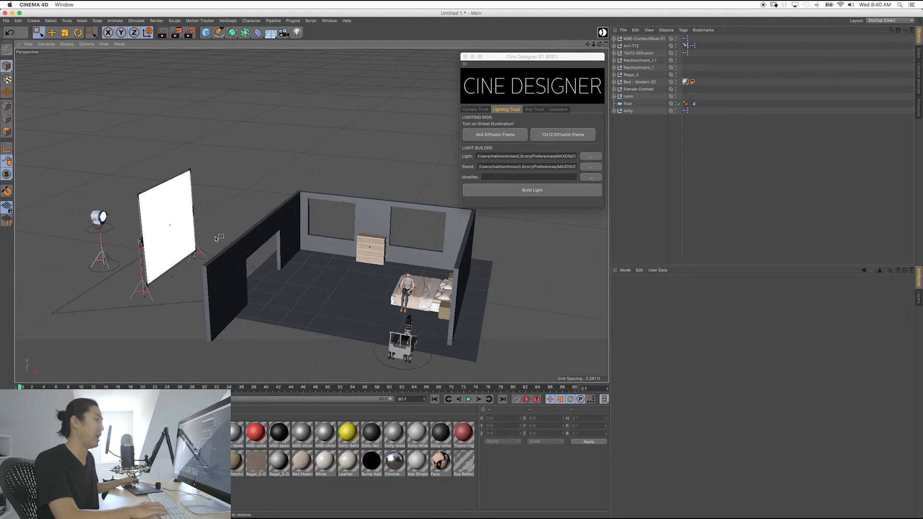
click(535, 110)
click(507, 110)
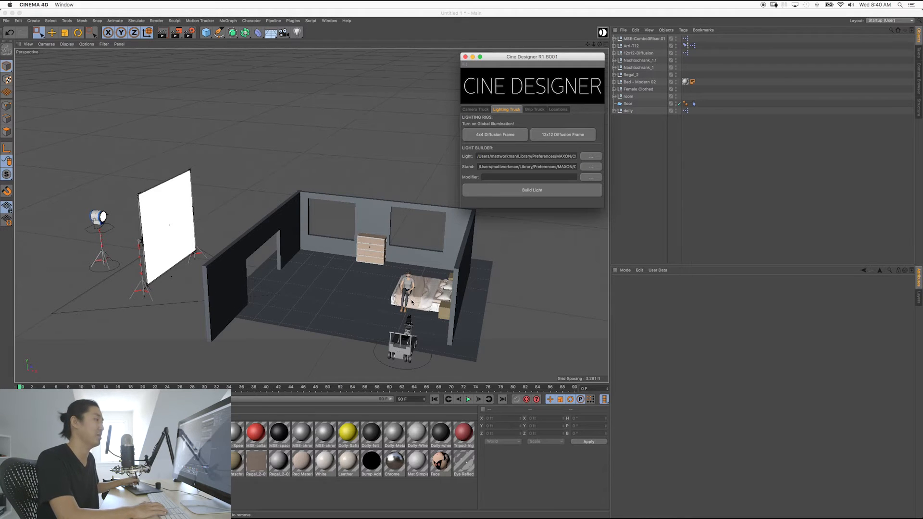
alt+drag(333, 298, 334, 282)
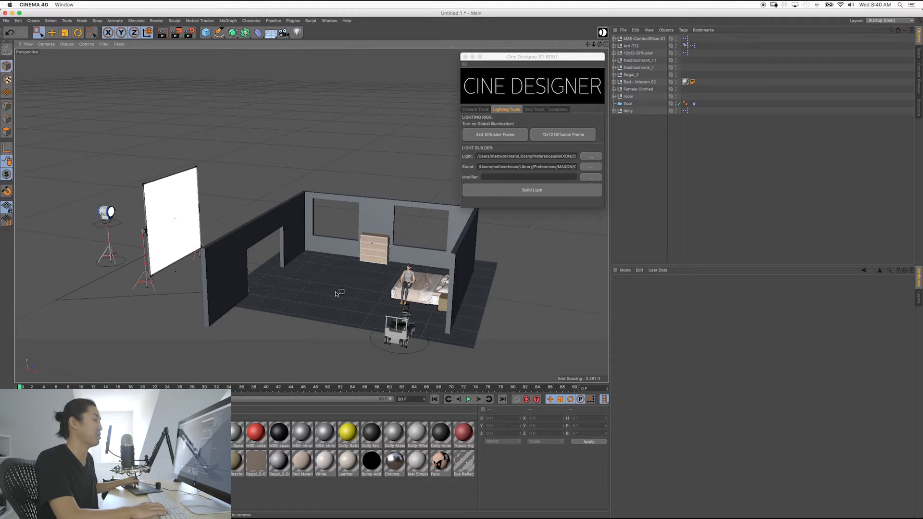
alt+drag(350, 288, 331, 276)
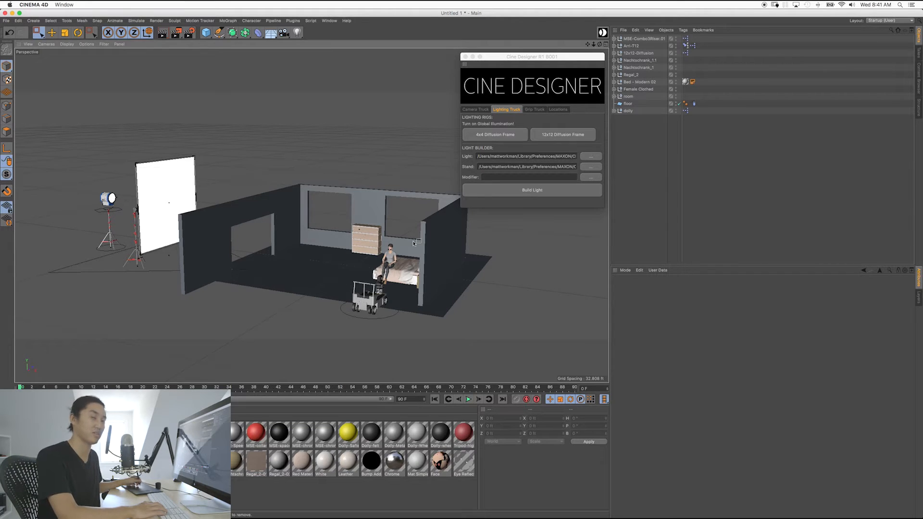
- Close the Cine Designer window and add a cube about 1.421 × 6.562 × 36.046 ft above the doorway wall
click(465, 56)
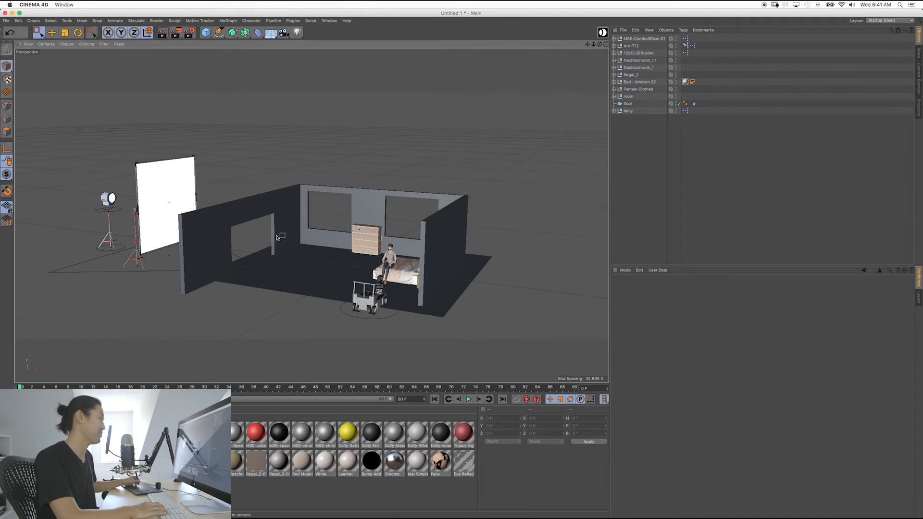
scroll(296, 238, up, 3)
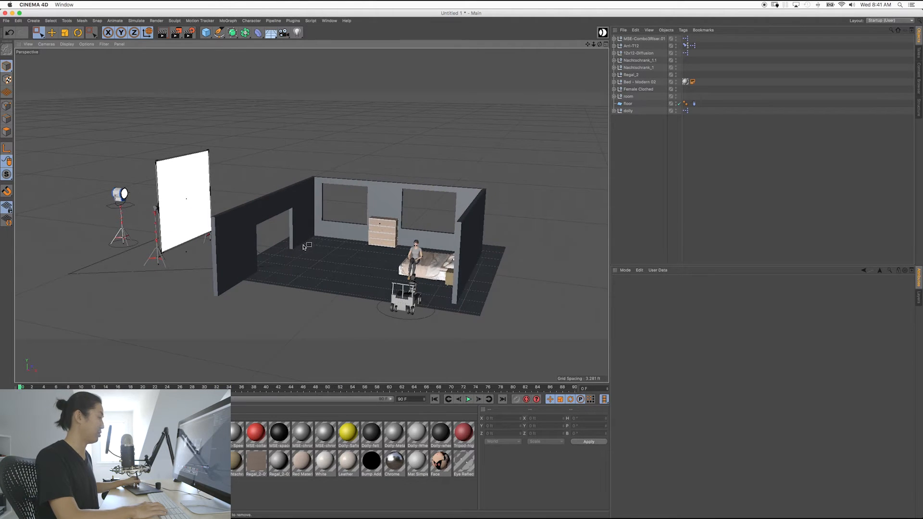
click(206, 32)
drag(449, 271, 285, 79)
mouse_move(428, 147)
alt+mouse_down()
mouse_move(334, 157)
mouse_move(427, 147)
alt+mouse_up()
alt+middle_drag(260, 174, 281, 186)
mouse_move(279, 185)
alt+mouse_down()
mouse_move(305, 168)
mouse_move(287, 168)
alt+mouse_up()
alt+middle_drag(258, 181, 261, 186)
alt+drag(260, 184, 288, 165)
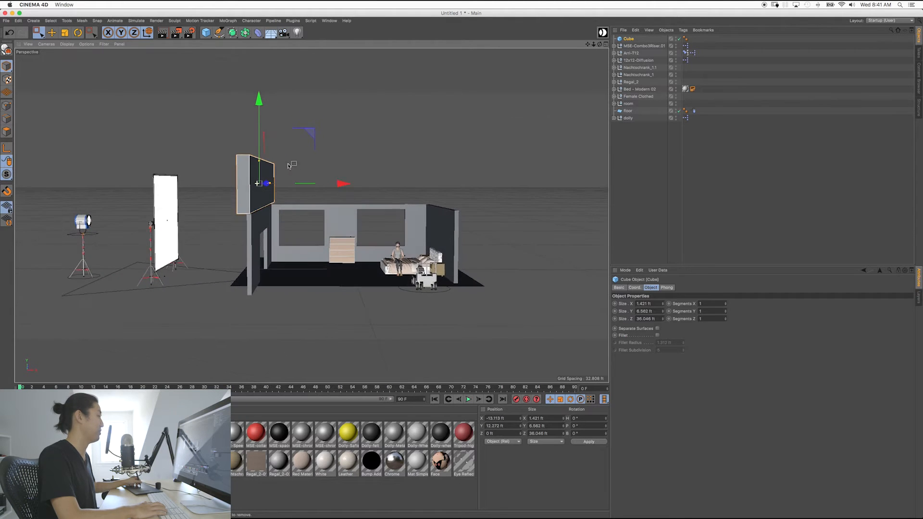
- Align the cube with the top of the doorway wall at about X -12.347, Y 11.963, Z -3.941 ft
drag(340, 185, 345, 186)
drag(264, 101, 264, 105)
alt+drag(384, 207, 312, 214)
alt+middle_drag(385, 186, 319, 193)
alt+drag(358, 178, 337, 192)
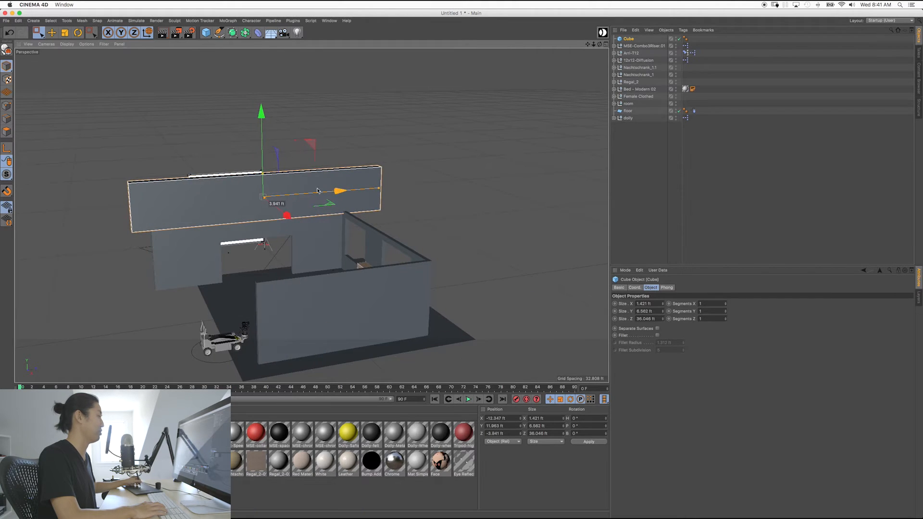
- Increase the cube's height to about 10.106 ft, raise its centre to about Y 13.967 ft, and deselect it
alt+middle_drag(253, 196, 266, 209)
alt+drag(266, 209, 276, 171)
mouse_move(271, 128)
mouse_down()
mouse_move(270, 98)
mouse_move(271, 115)
mouse_up()
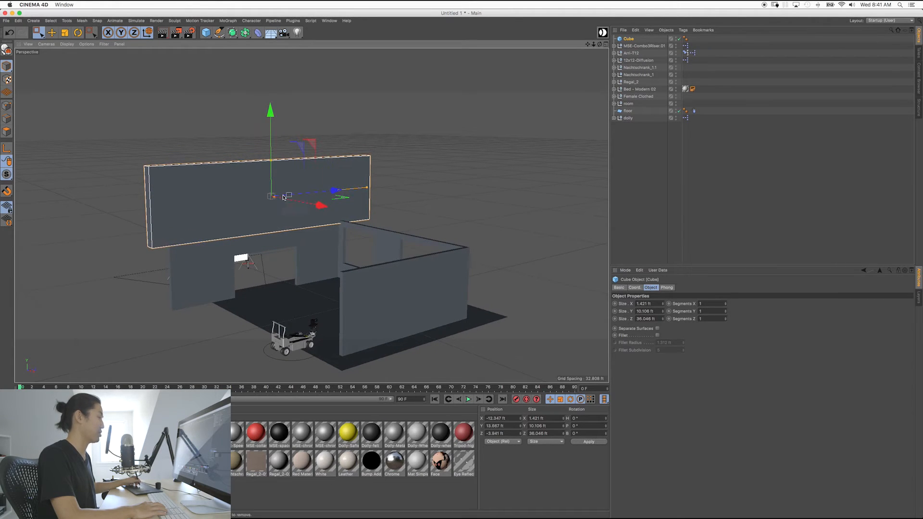
alt+middle_drag(279, 189, 279, 176)
alt+drag(265, 197, 371, 188)
click(372, 188)
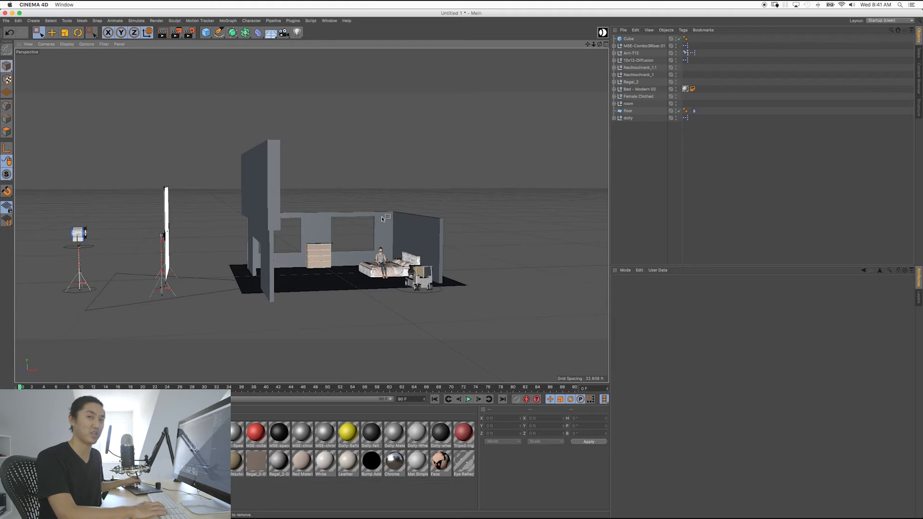
- Examine from several angles how the tall blocking wall separates the light and diffusion frame from the bedroom
alt+drag(385, 231, 330, 237)
alt+middle_drag(313, 218, 359, 233)
alt+drag(358, 233, 338, 230)
alt+right_drag(310, 230, 381, 247)
alt+middle_drag(381, 246, 378, 234)
alt+drag(379, 234, 358, 264)
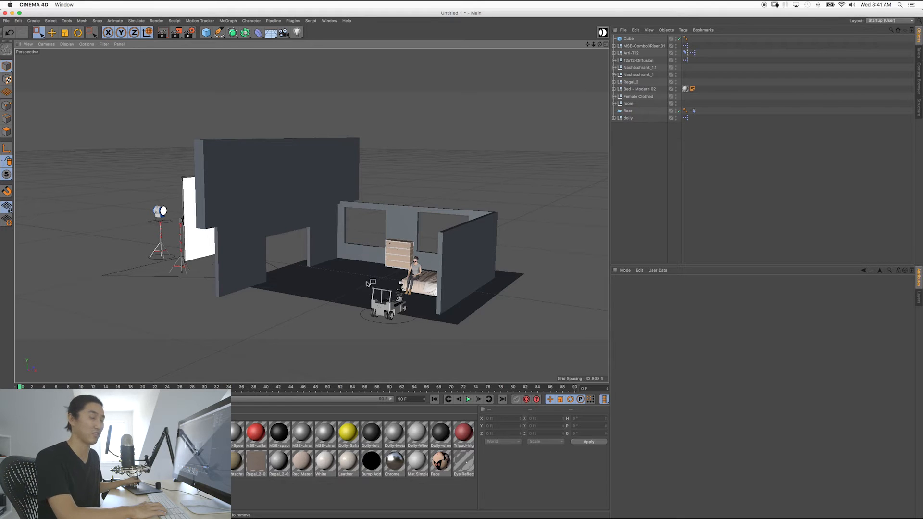
alt+drag(358, 283, 338, 270)
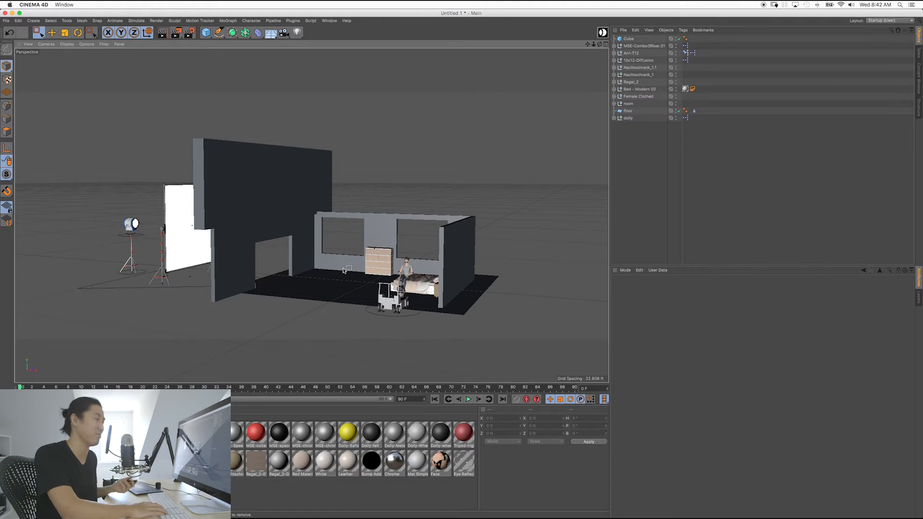
scroll(343, 211, up, 1)
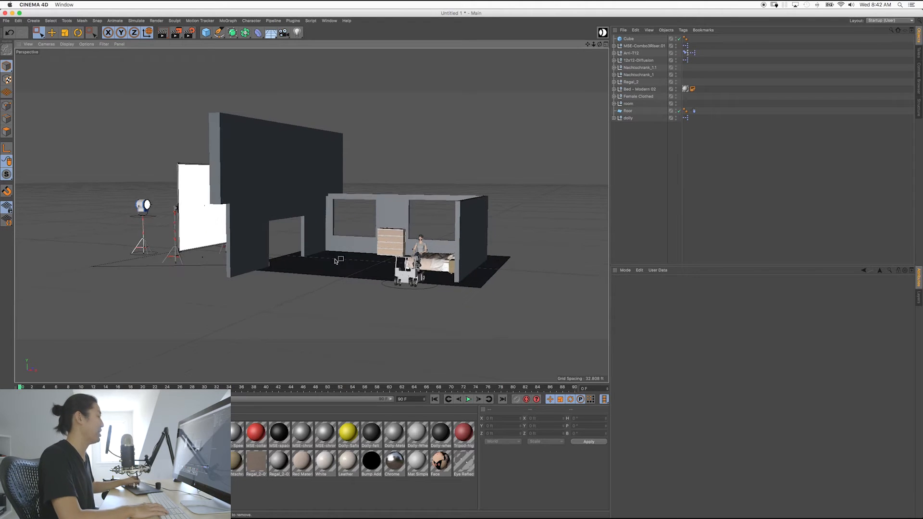
scroll(339, 260, up, 1)
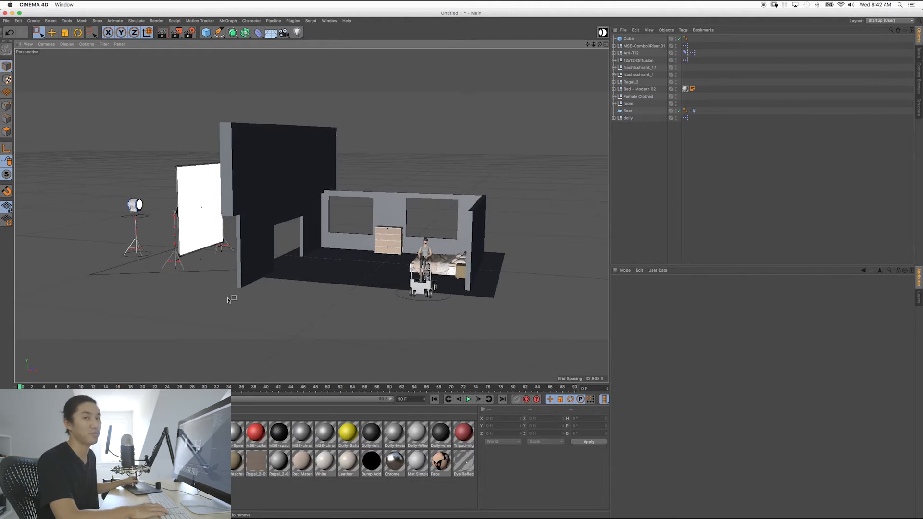
- Turn on the 12x12 diffusion frame's light, toggling Light On several times to compare the set with and without it
click(240, 335)
drag(209, 287, 203, 260)
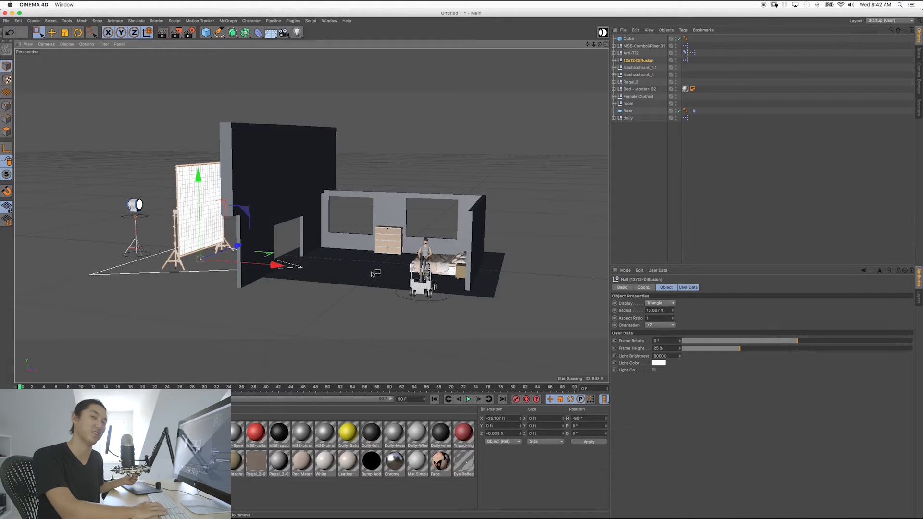
click(654, 371)
alt+drag(334, 266, 339, 275)
click(655, 370)
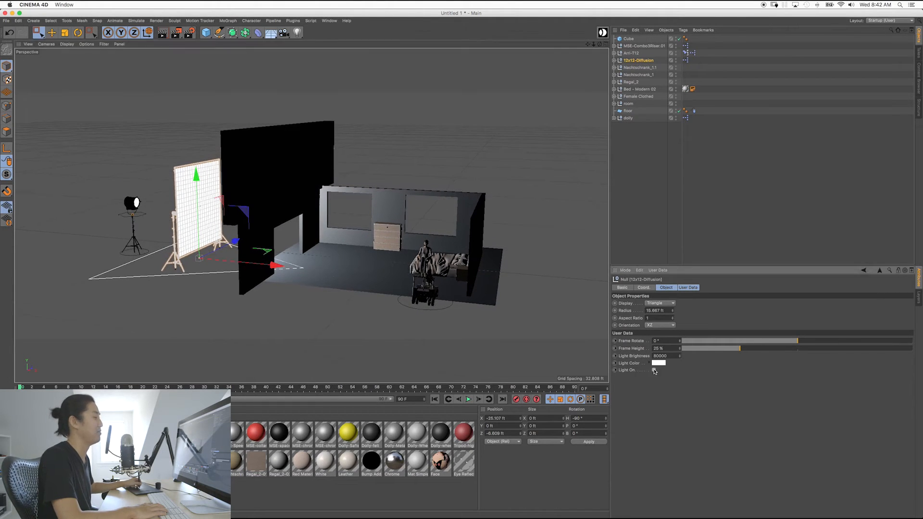
click(655, 370)
click(654, 370)
click(654, 370)
click(654, 370)
click(654, 371)
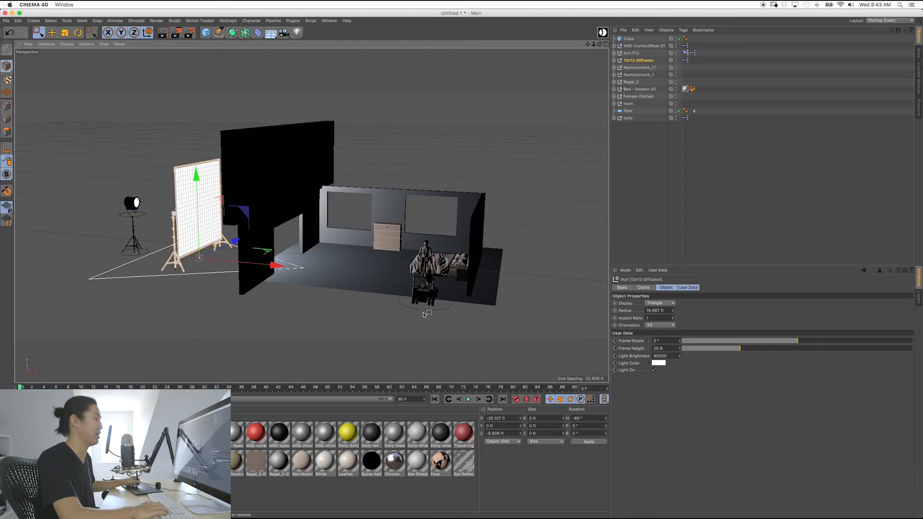
- Set the 12x12 diffusion frame's Light Brightness to 90000 and deselect the frame
click(371, 322)
click(205, 273)
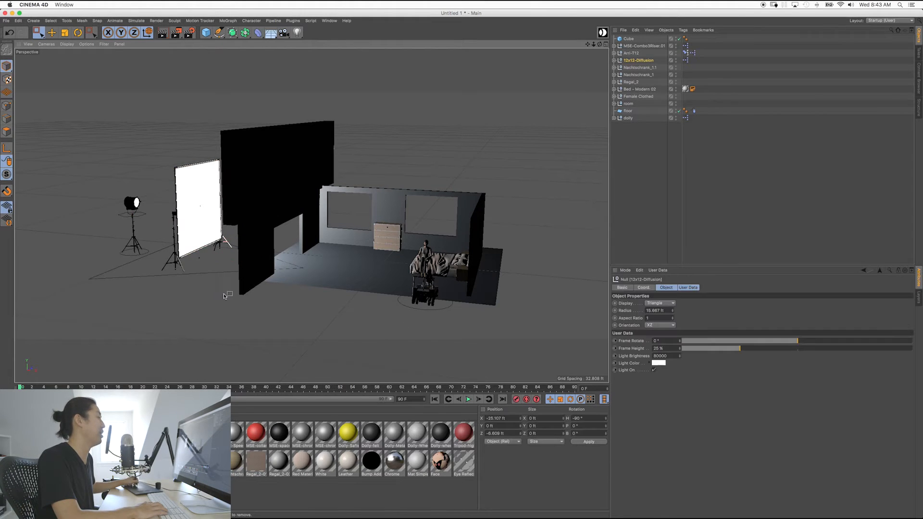
alt+middle_drag(370, 272, 349, 274)
alt+drag(349, 273, 358, 266)
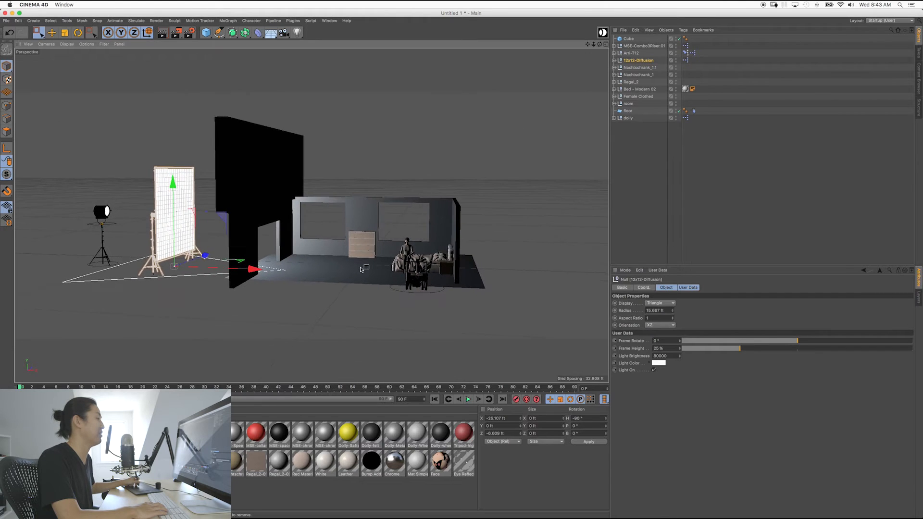
alt+right_drag(359, 266, 382, 269)
alt+middle_drag(402, 271, 423, 271)
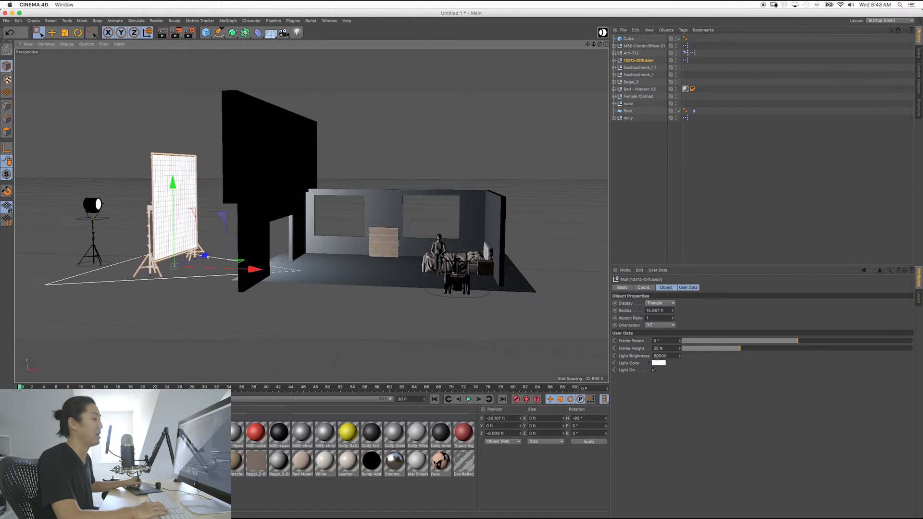
click(655, 357)
text(9)
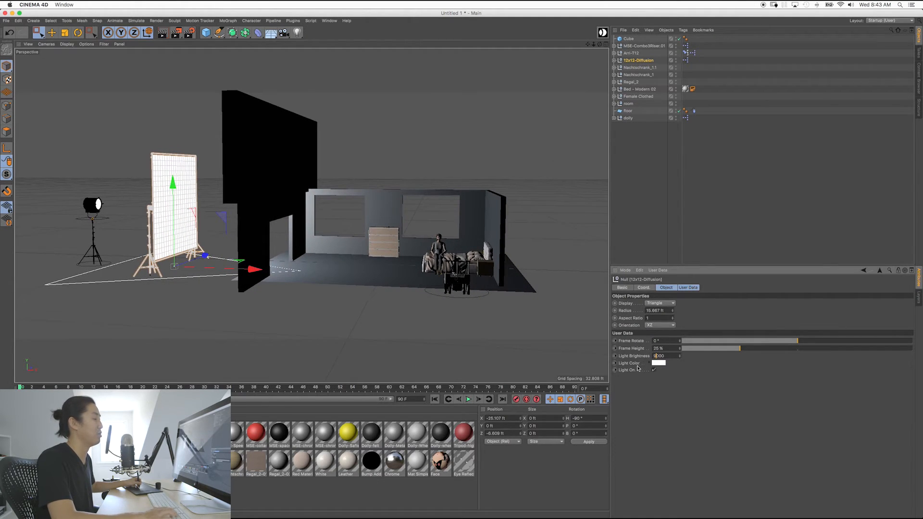
key(Return)
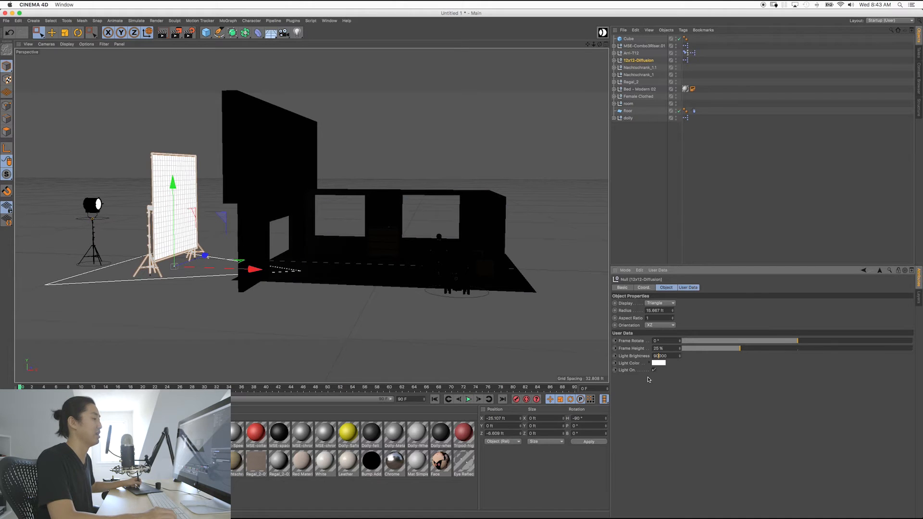
click(414, 320)
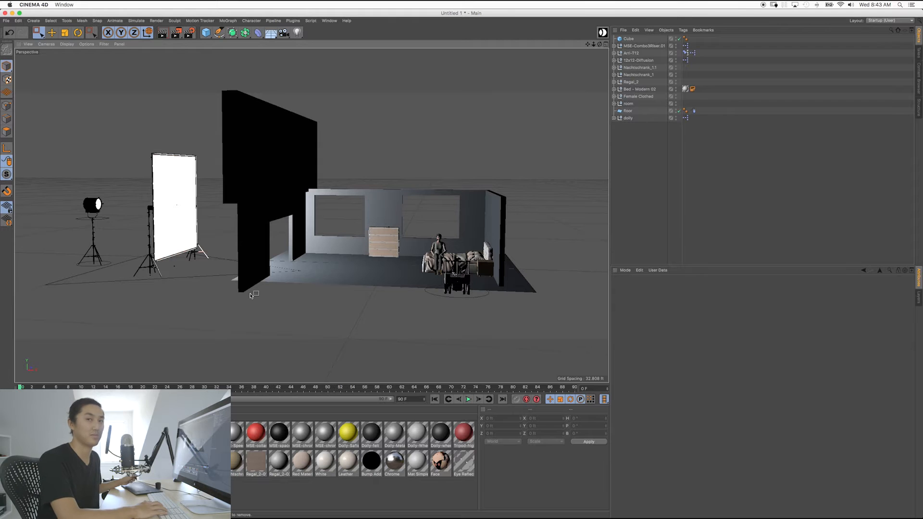
- Render the perspective view of the whole set to preview the diffused light entering through the doorway, then return to the editor view
alt+middle_drag(387, 274, 385, 275)
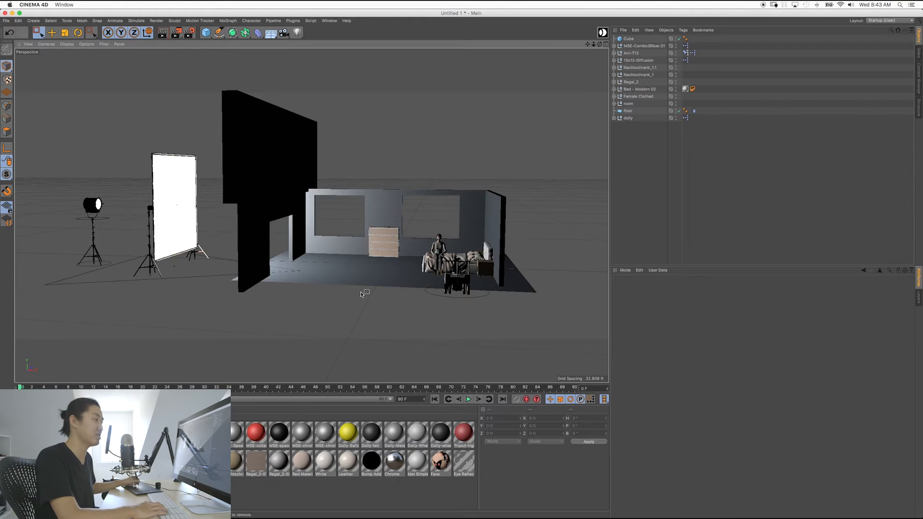
mouse_move(385, 277)
alt+mouse_down()
mouse_move(378, 282)
mouse_move(391, 284)
alt+mouse_up()
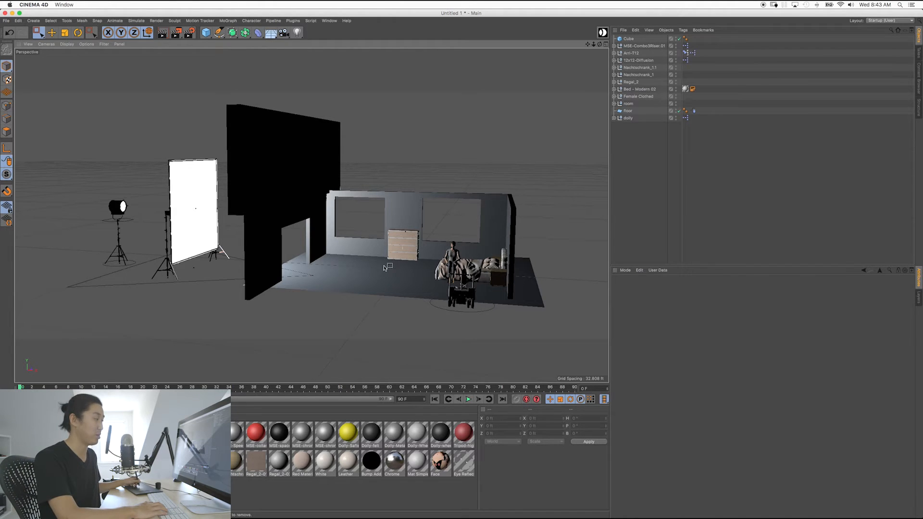
alt+drag(384, 282, 373, 278)
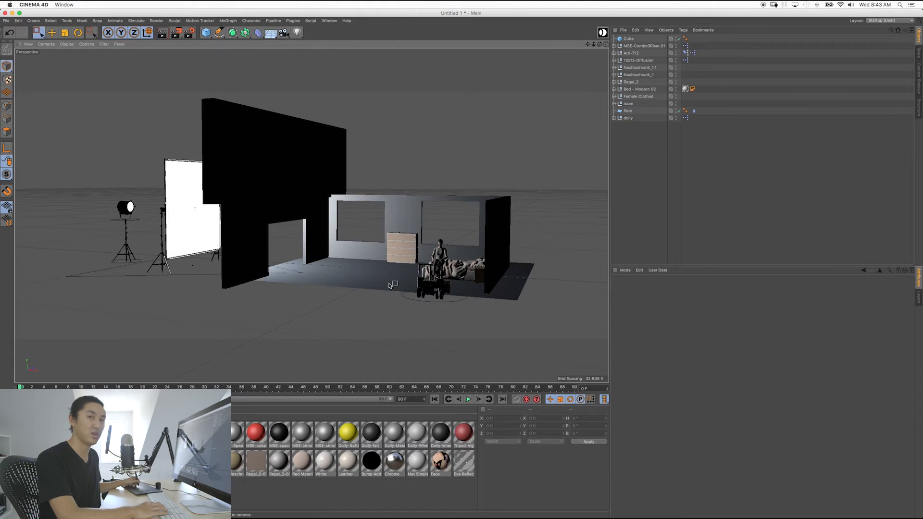
alt+middle_drag(367, 276, 360, 273)
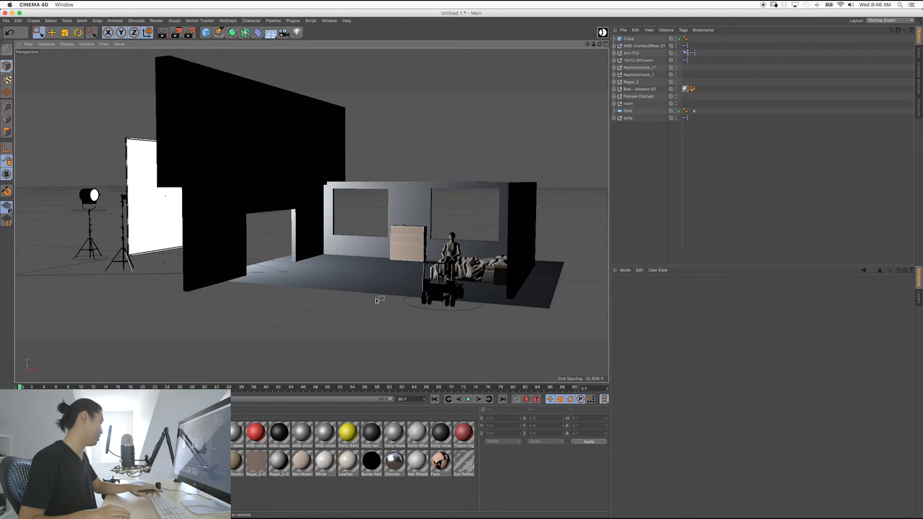
key(super+r)
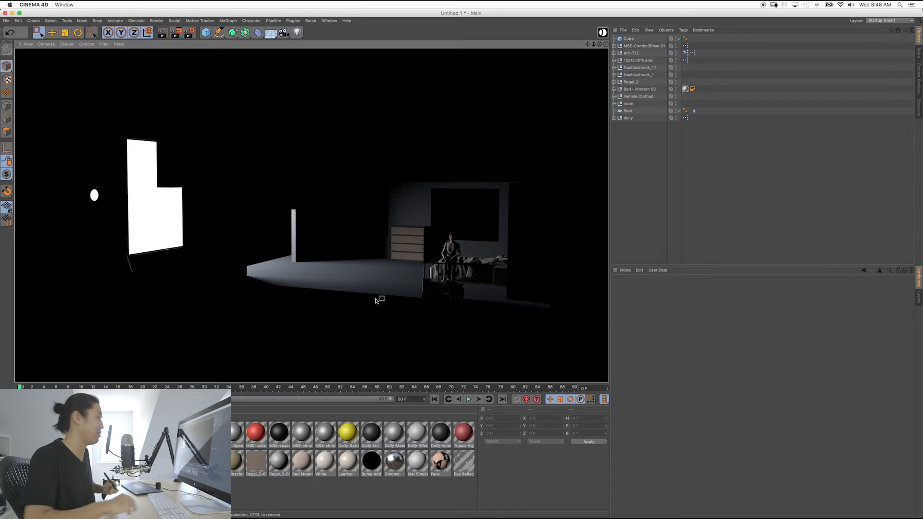
click(417, 303)
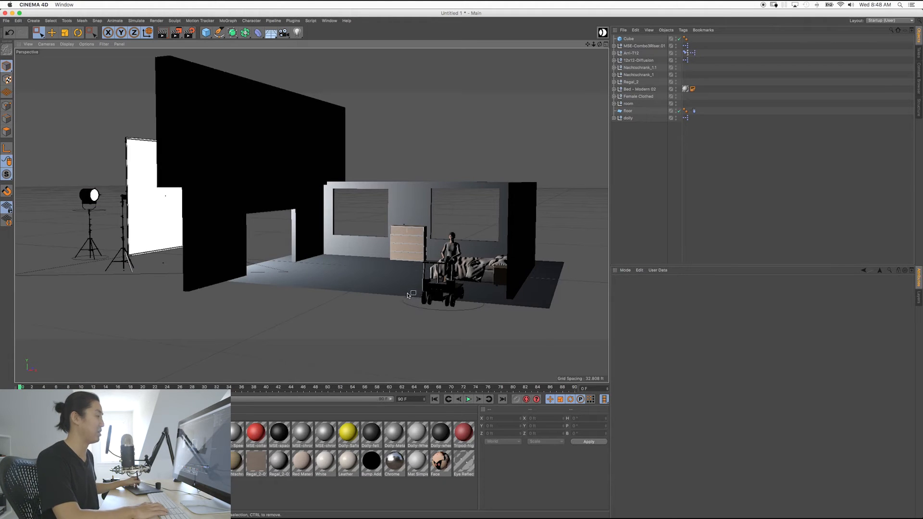
scroll(380, 287, up, 2)
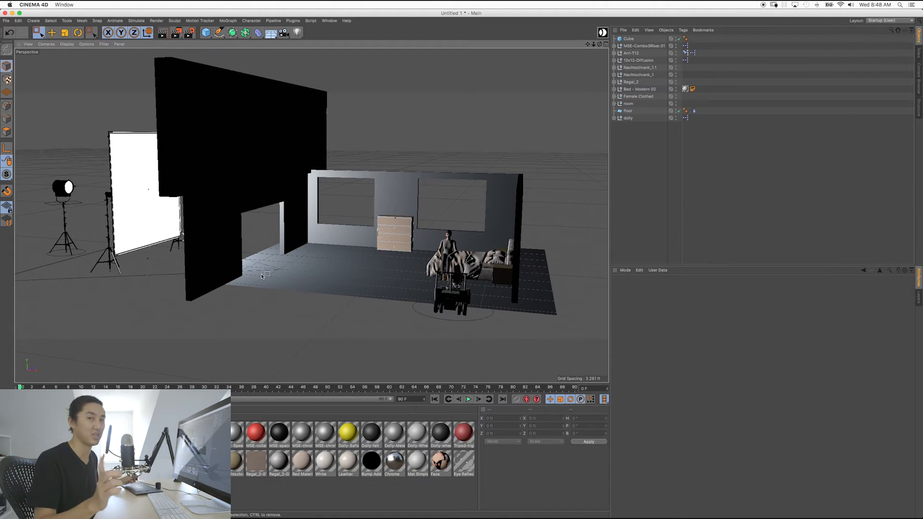
- Duplicate the raised blocking wall above the doorway, offsetting the copy about 9 ft inward over the bedroom along X
alt+drag(370, 264, 352, 273)
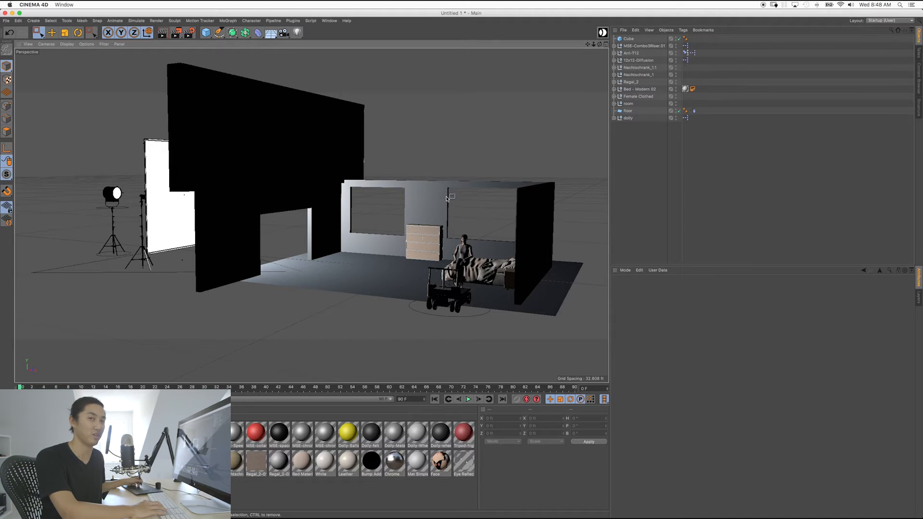
click(360, 138)
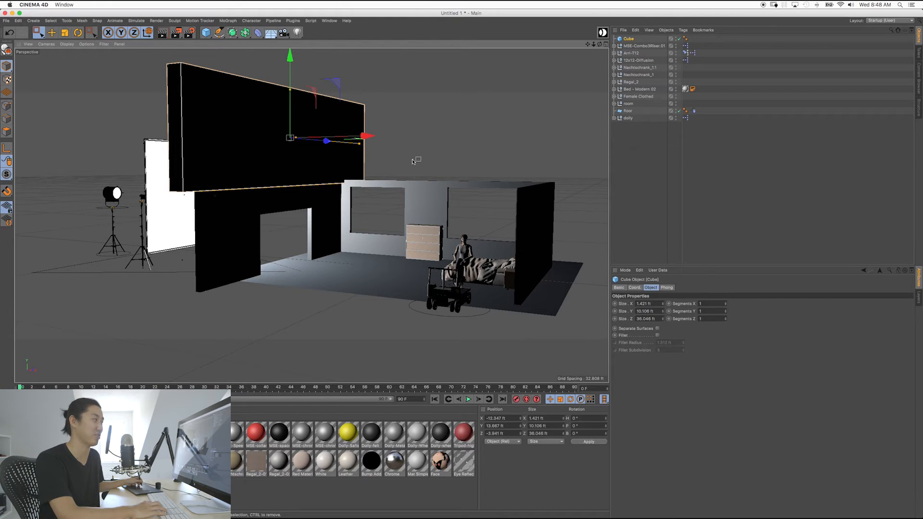
alt+drag(413, 147, 410, 159)
ctrl+drag(364, 139, 440, 144)
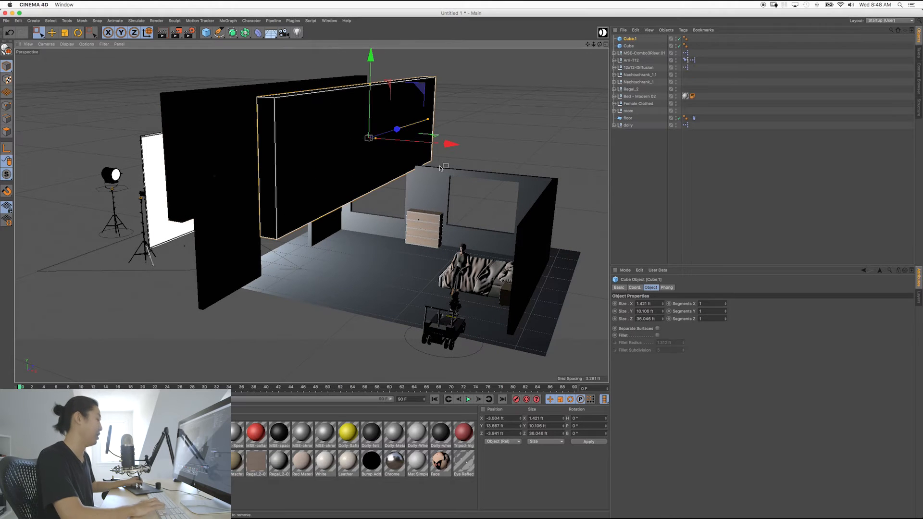
- Rotate the copied blocker to a 90° heading and move it above the windowed wall at about 8.4 ft in Z
key(r)
drag(333, 144, 406, 160)
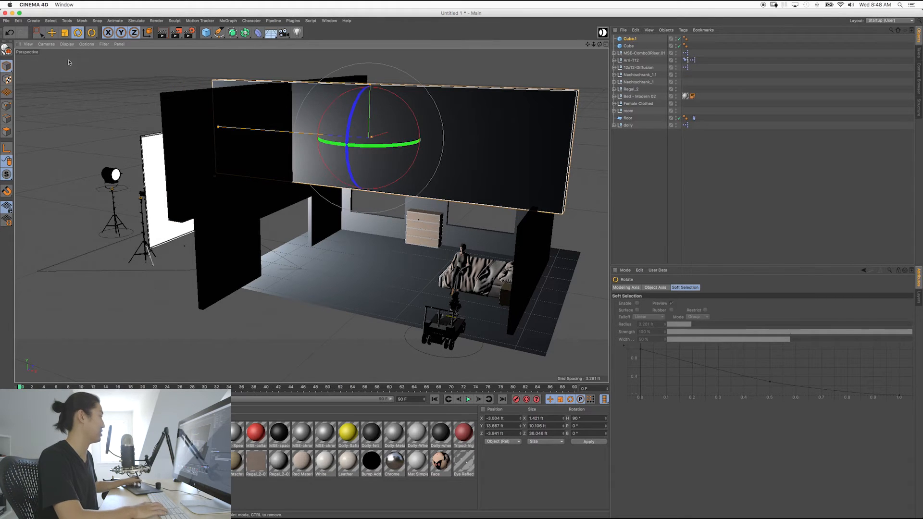
key(e)
alt+drag(373, 163, 537, 114)
alt+drag(469, 154, 490, 175)
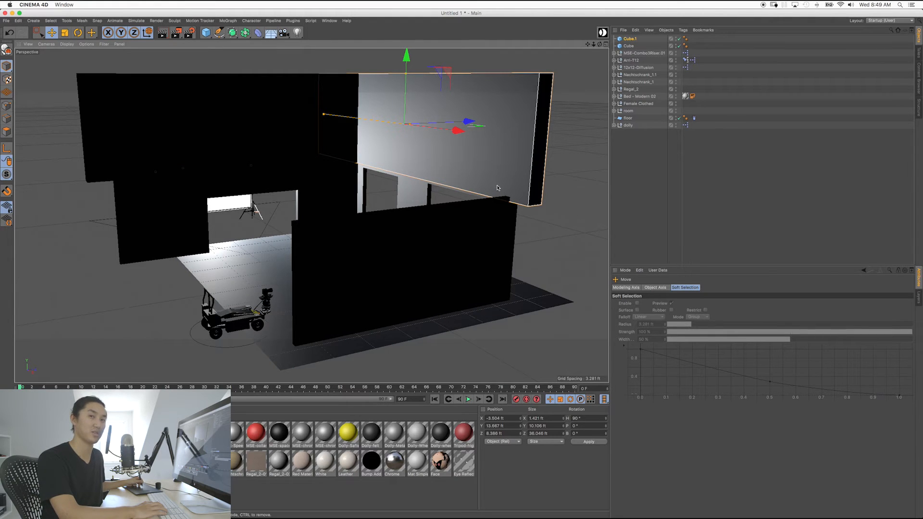
alt+drag(495, 185, 464, 188)
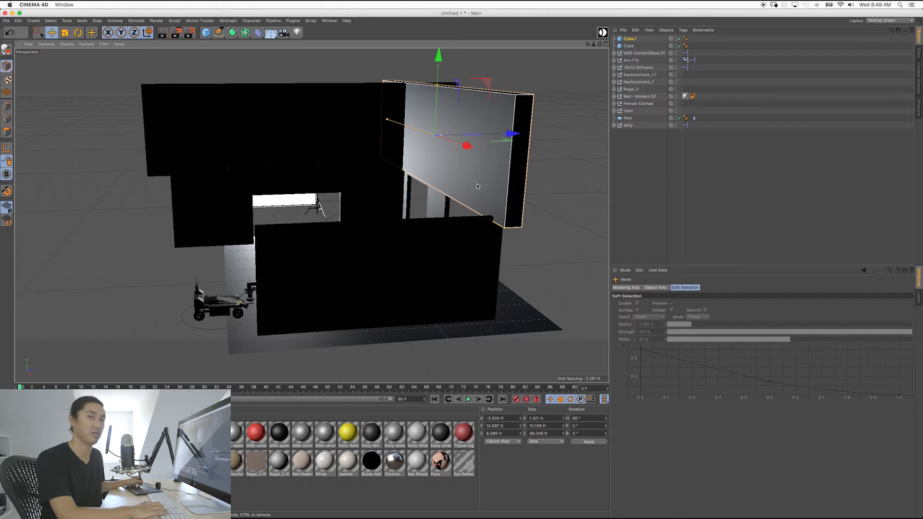
- Duplicate the blocker above the windowed wall, offsetting the copy about 9 ft outward from the bedroom along Z
alt+drag(479, 172, 445, 181)
alt+right_drag(444, 180, 433, 190)
alt+drag(434, 190, 433, 203)
ctrl+drag(483, 169, 553, 172)
- Resize the outermost blocker copy to 40 ft in X, 20 ft in Y and 1 ft in Z
click(634, 257)
click(631, 38)
click(644, 311)
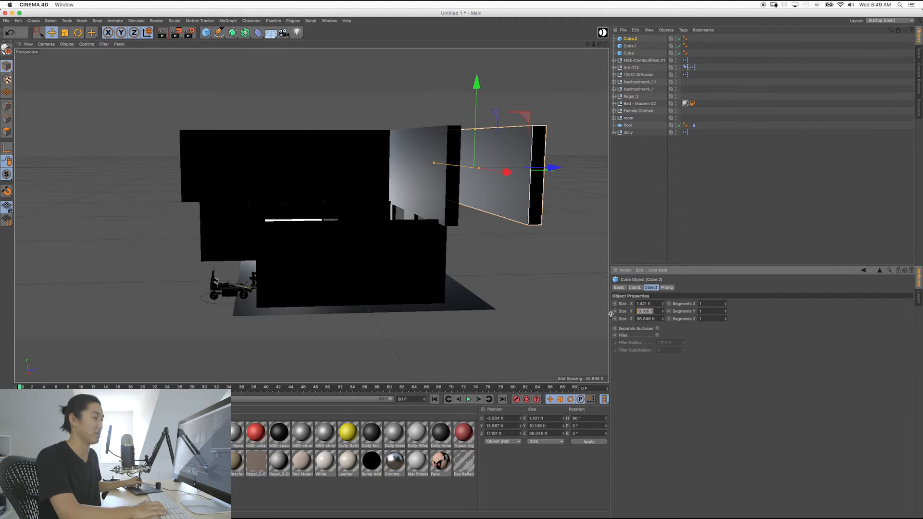
text(20)
click(658, 304)
text(40)
key(Return)
click(652, 318)
text(1)
key(Return)
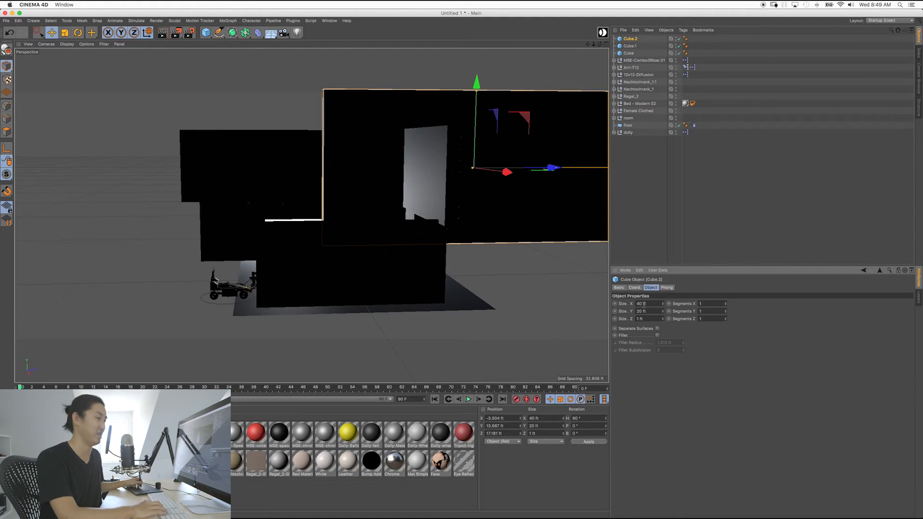
- Rotate the 40 ft wall to a 0° heading so it runs parallel to the bedroom's windowed wall
alt+drag(482, 229, 487, 265)
key(r)
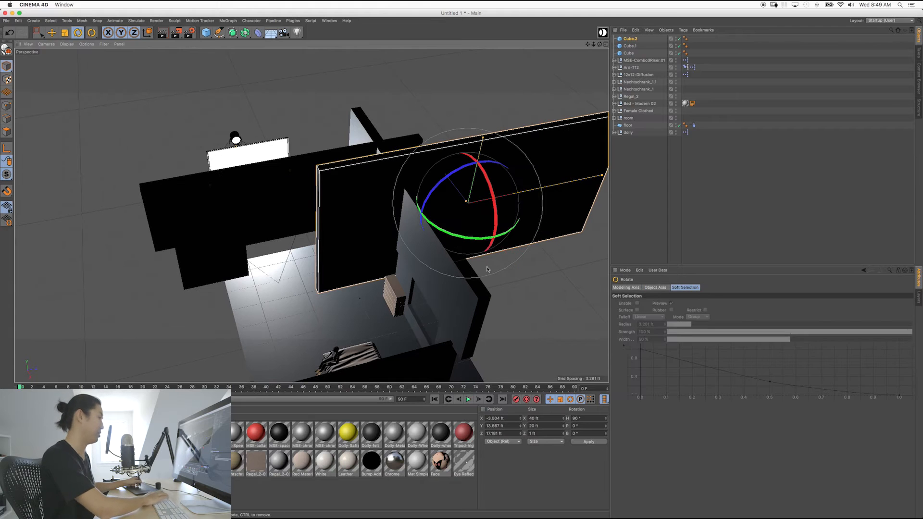
drag(456, 240, 421, 186)
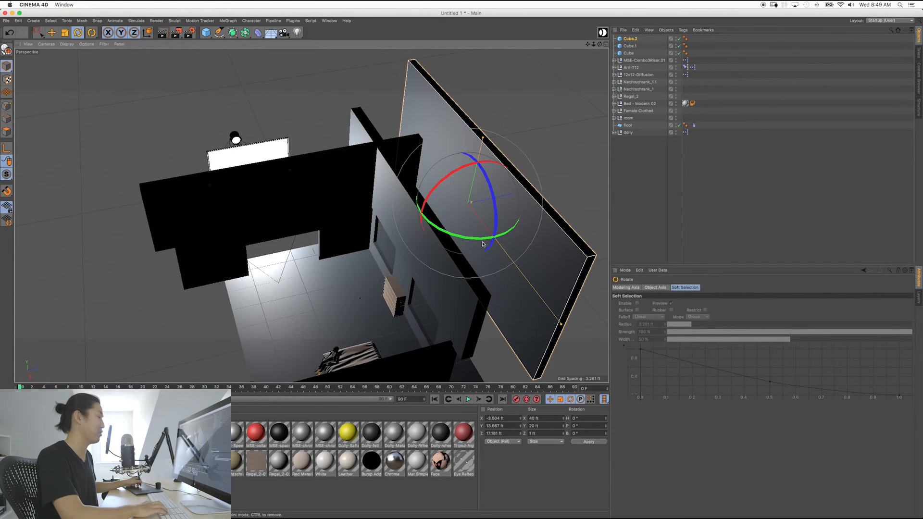
alt+drag(488, 234, 239, 121)
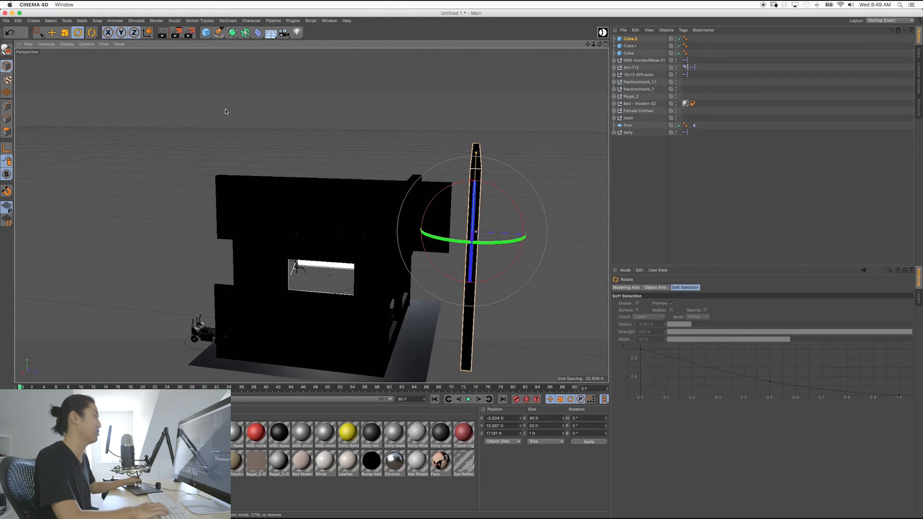
- Move the 40 ft wall farther out from the windows to about 27 ft in Z and lower it toward the floor
click(51, 33)
alt+middle_drag(475, 221, 409, 184)
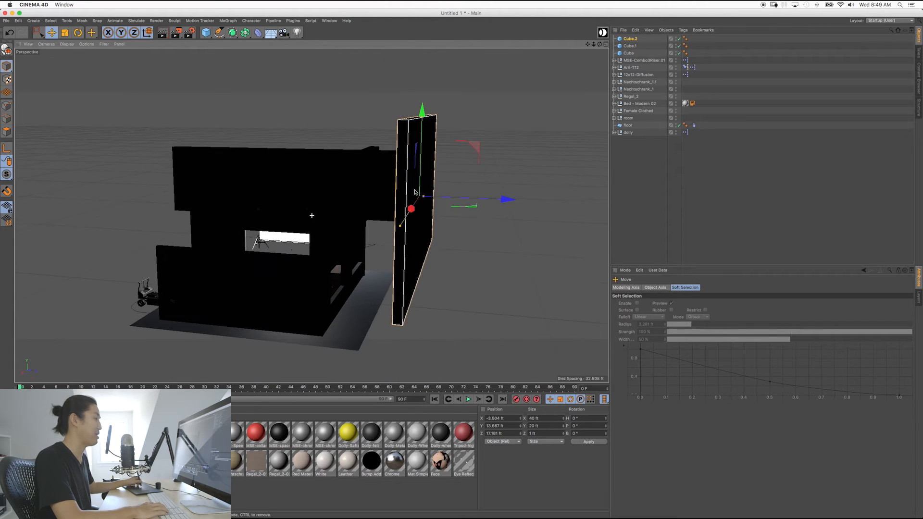
alt+drag(421, 198, 474, 180)
drag(454, 143, 535, 166)
alt+middle_drag(417, 190, 379, 153)
alt+drag(416, 191, 444, 172)
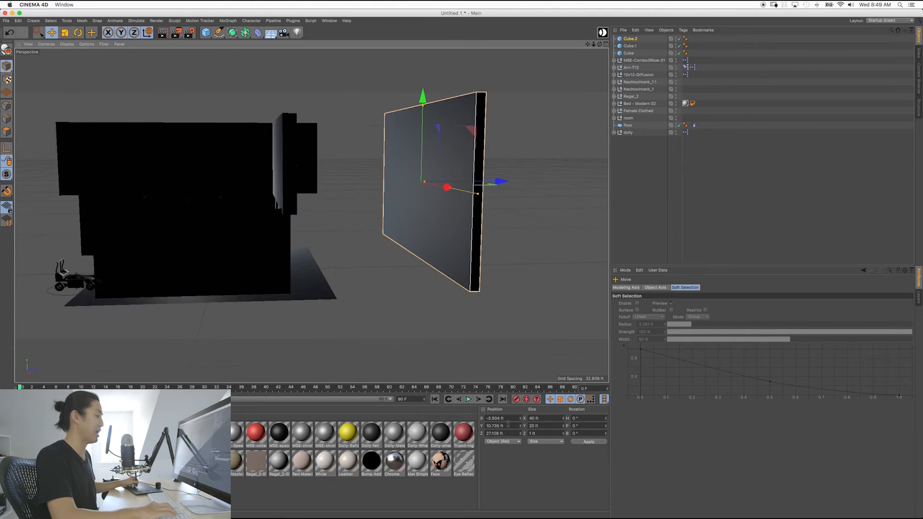
- Set the 40 ft wall's Y position to 10 ft, adjust its placement behind the bedroom windows, and deselect it
drag(505, 426, 465, 425)
text(10)
key(Return)
alt+drag(426, 243, 477, 193)
alt+drag(362, 245, 455, 204)
click(413, 290)
alt+middle_drag(359, 278, 369, 270)
alt+drag(368, 269, 360, 242)
alt+middle_drag(228, 261, 326, 236)
alt+drag(326, 236, 391, 250)
scroll(395, 248, up, 3)
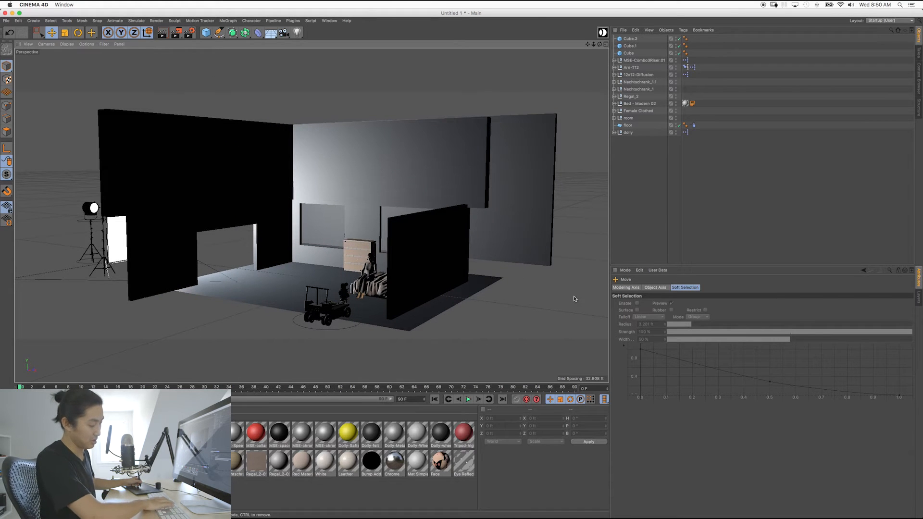
- Select the 40 ft wall behind the windows, create a new material, and apply it to that wall
key(space)
click(517, 248)
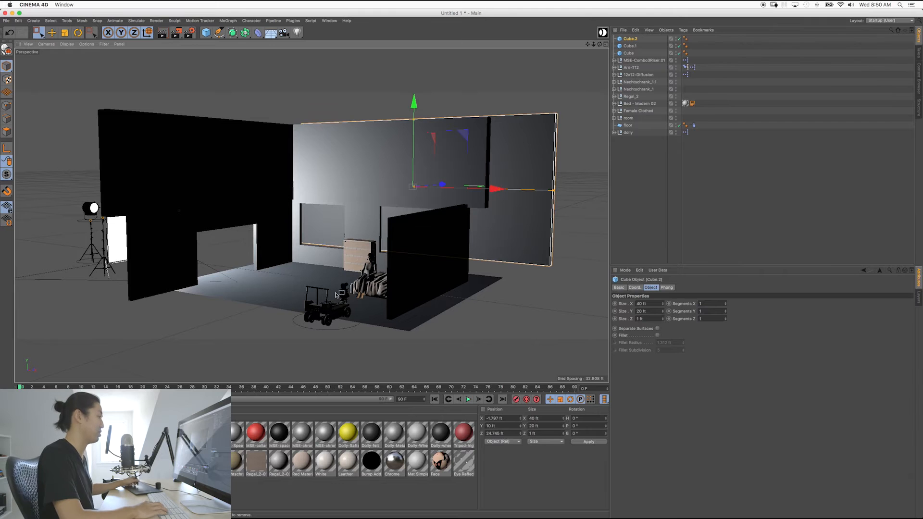
click(192, 491)
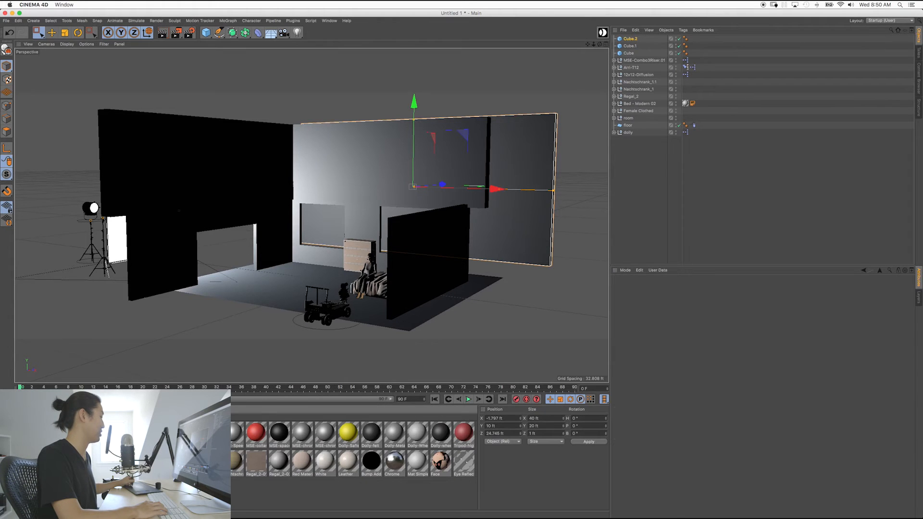
double_click(192, 490)
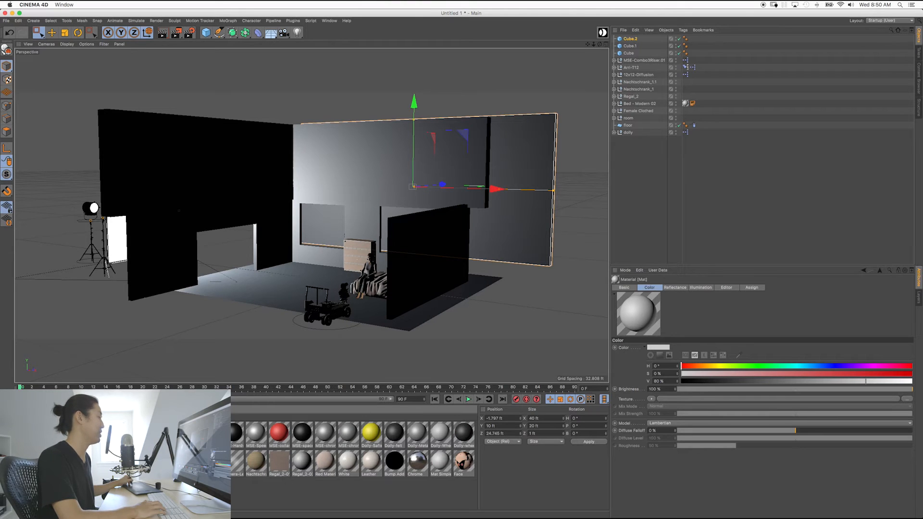
drag(26, 432, 473, 243)
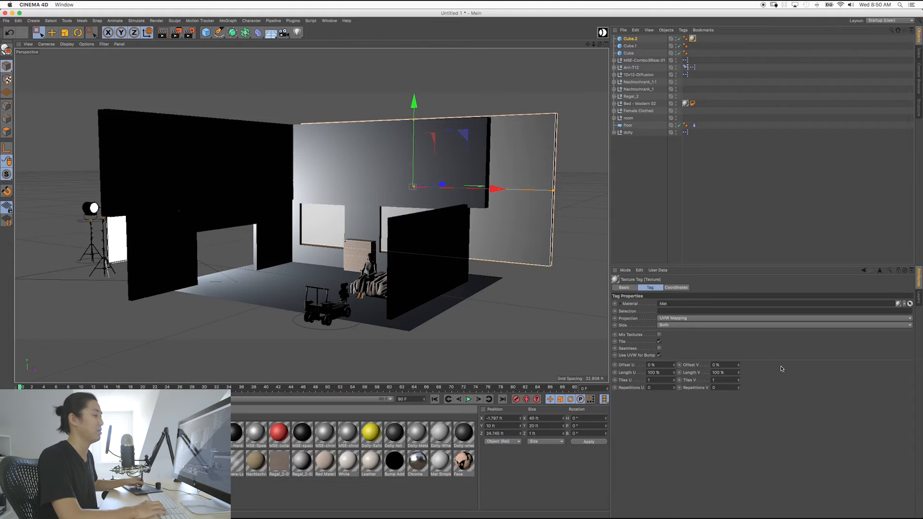
click(672, 317)
- Colour the new material chroma green with a hue of about 126°, 92% saturation and 95% value
click(26, 433)
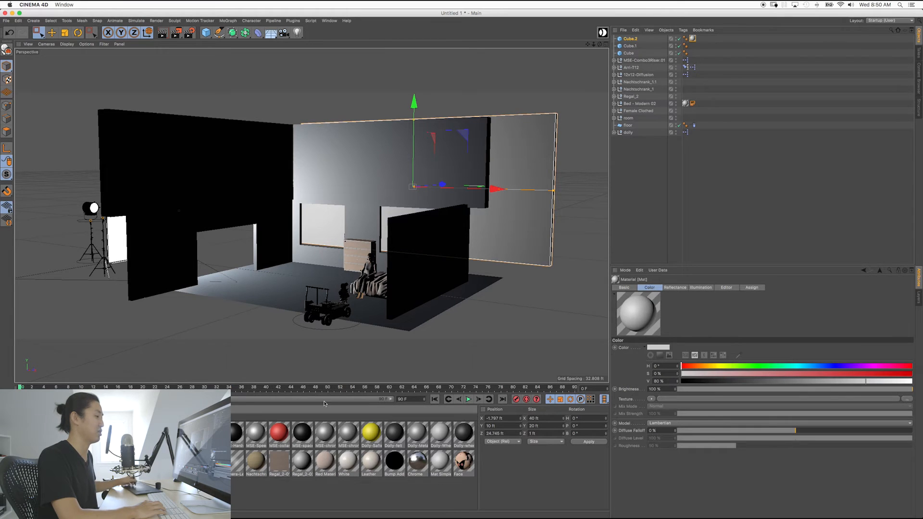
drag(752, 366, 762, 367)
click(893, 374)
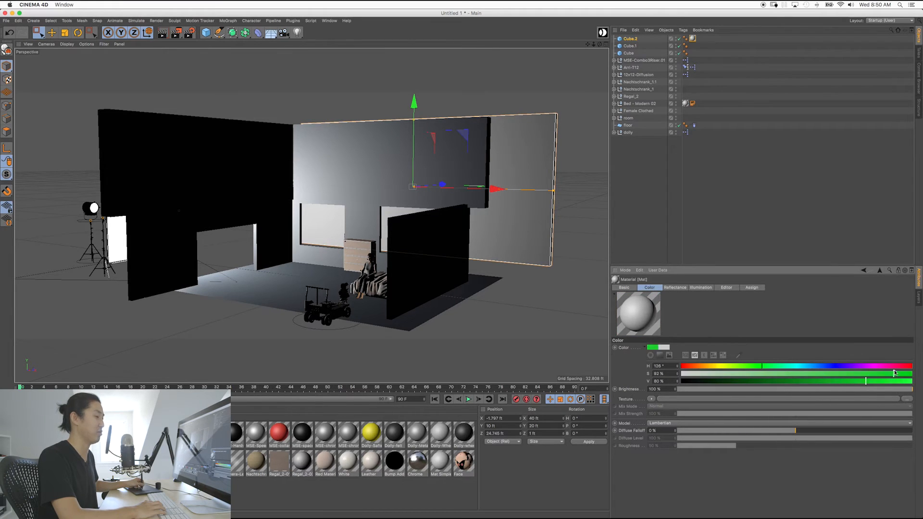
click(890, 382)
drag(891, 382, 901, 381)
click(457, 283)
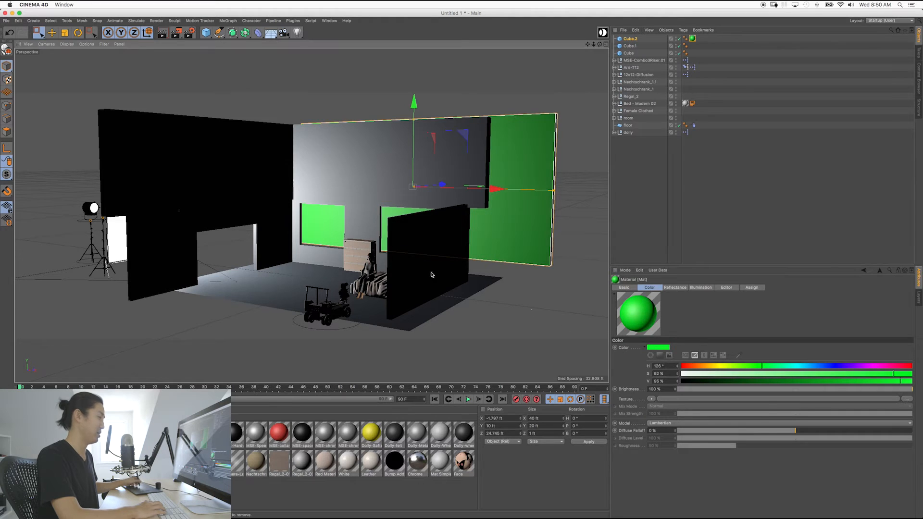
- Build a Spacelight without a stand or modifier using Cine Designer's light builder, and close the Cine Designer window
alt+middle_drag(368, 212, 389, 219)
alt+drag(389, 219, 406, 203)
click(602, 33)
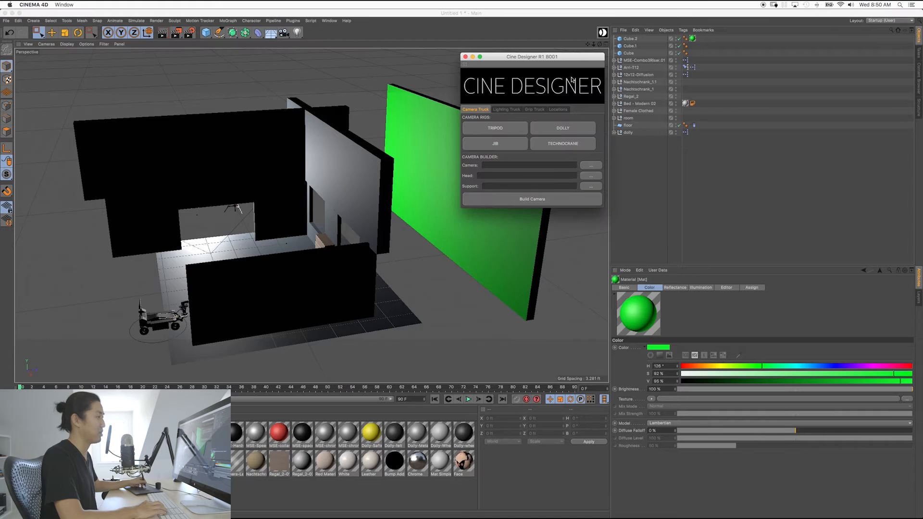
click(507, 109)
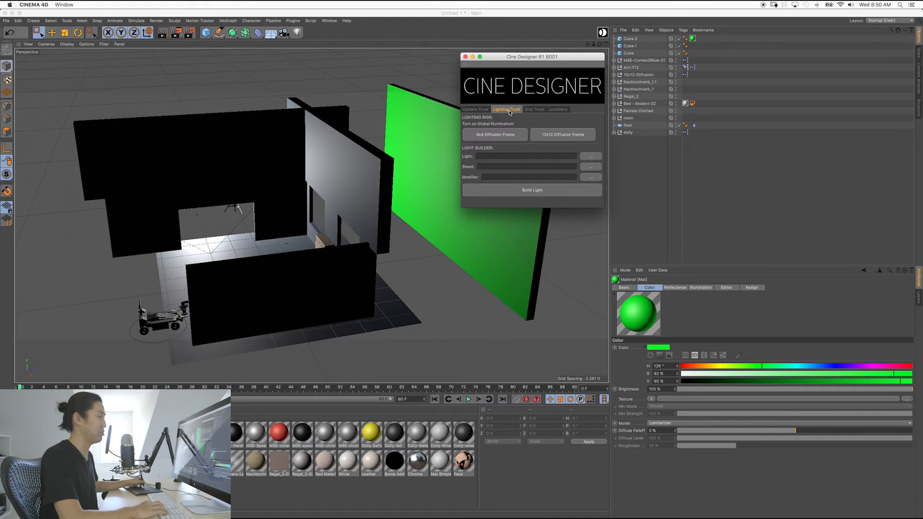
click(590, 159)
double_click(550, 184)
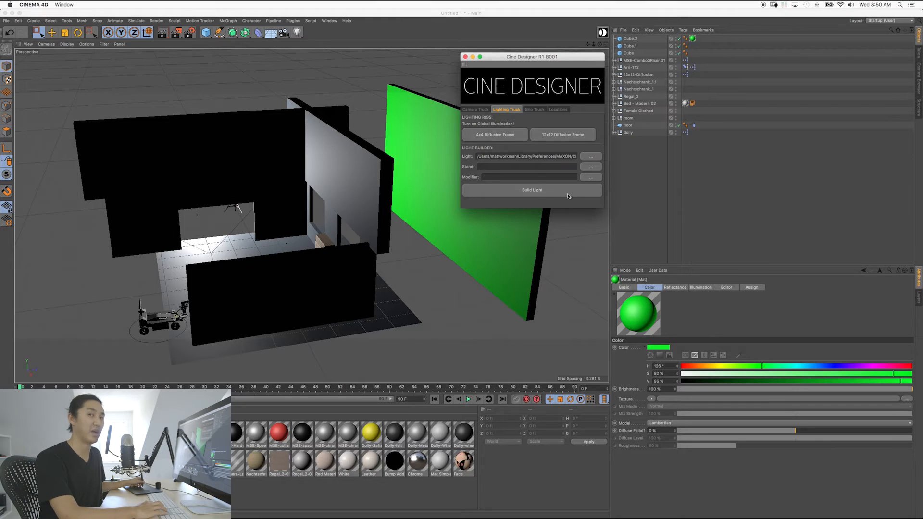
click(540, 194)
alt+middle_drag(333, 244, 278, 235)
alt+drag(277, 235, 372, 70)
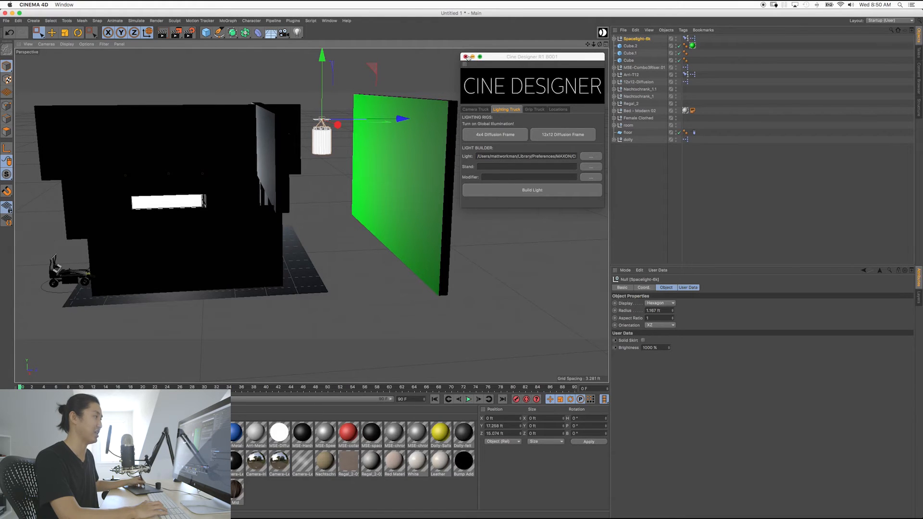
click(465, 56)
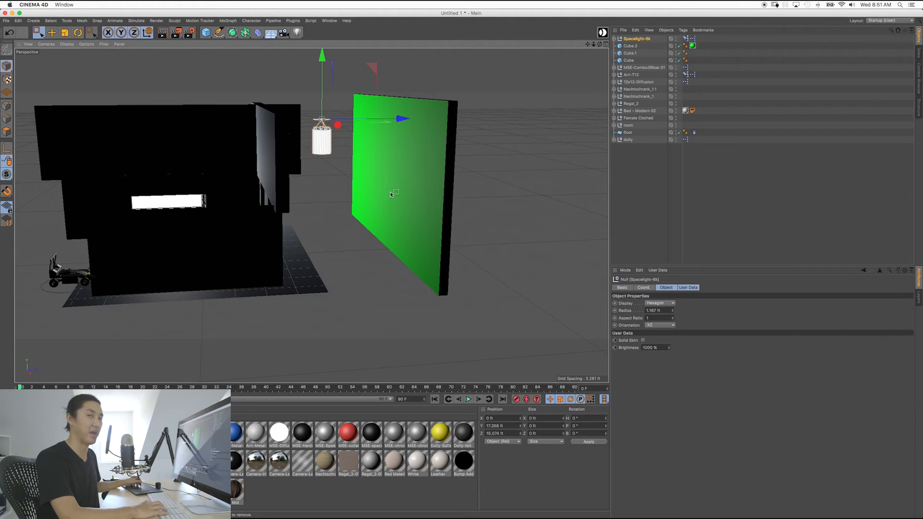
- Select the spacelight and move it slightly toward the green wall to about 16.4 ft in Z
click(383, 205)
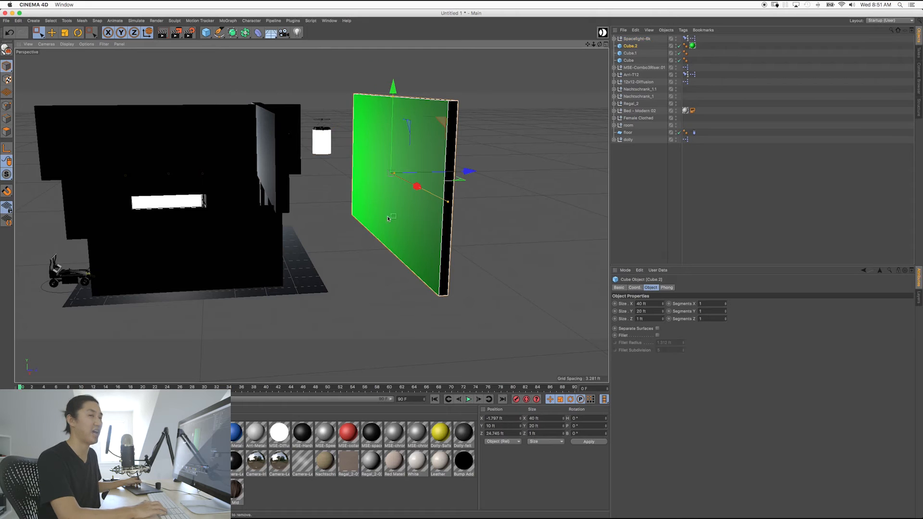
scroll(403, 213, up, 2)
alt+drag(397, 225, 361, 163)
click(327, 132)
alt+drag(357, 200, 384, 162)
drag(407, 115, 419, 115)
- Slide the spacelight along the green wall to its end nearest the diffusion frame, at about -17.4 ft in X
alt+middle_drag(320, 160, 326, 170)
alt+drag(326, 170, 352, 205)
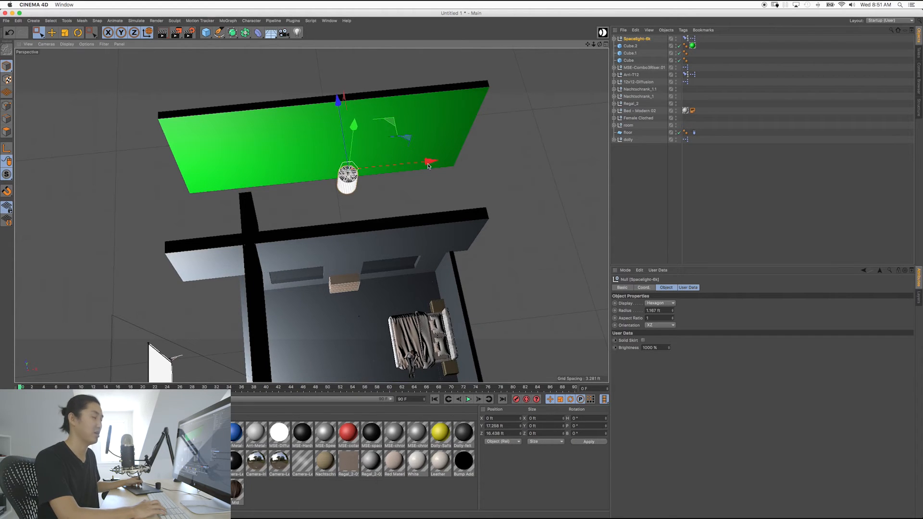
alt+drag(393, 178, 386, 195)
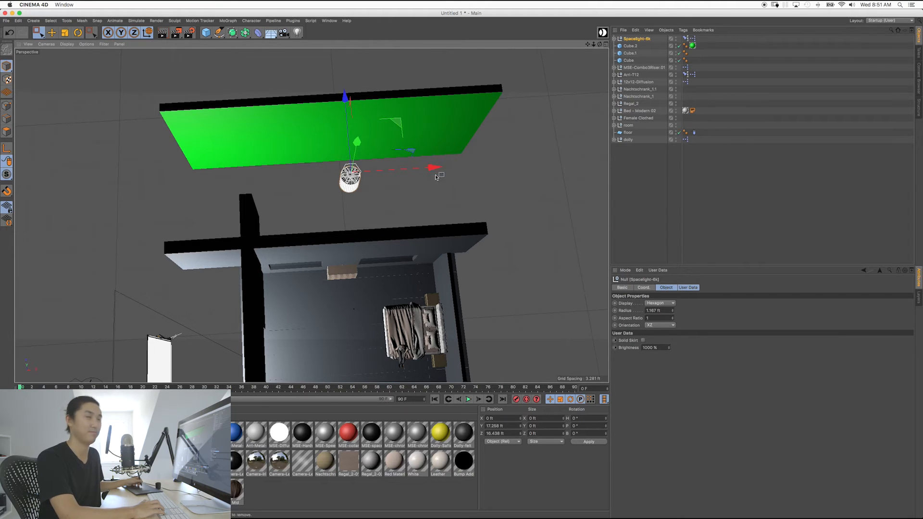
drag(432, 167, 362, 172)
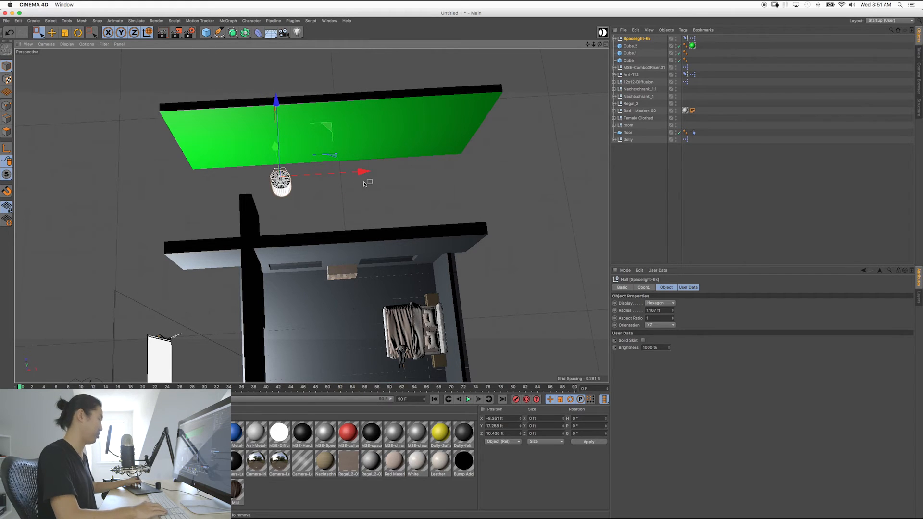
drag(354, 178, 279, 179)
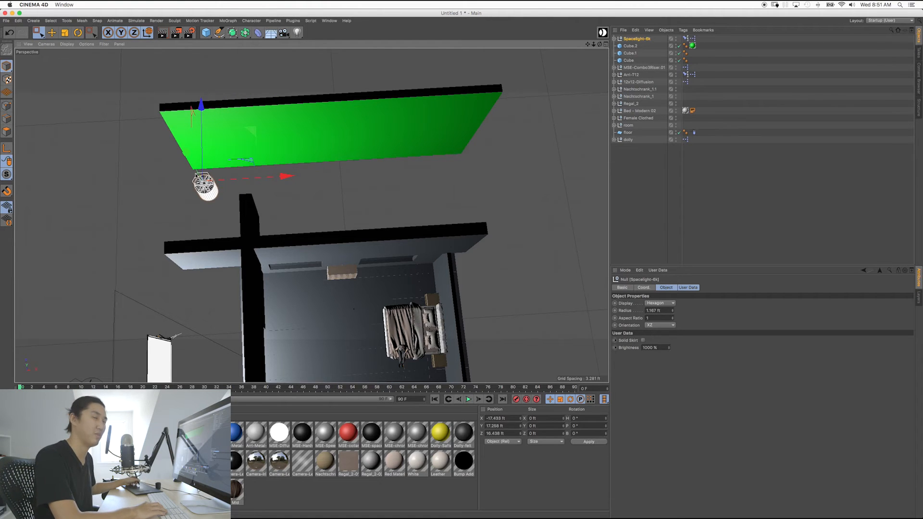
- Duplicate the spacelight three times along X to form an evenly spaced row of four in front of the green wall, and deselect
ctrl+drag(286, 178, 522, 164)
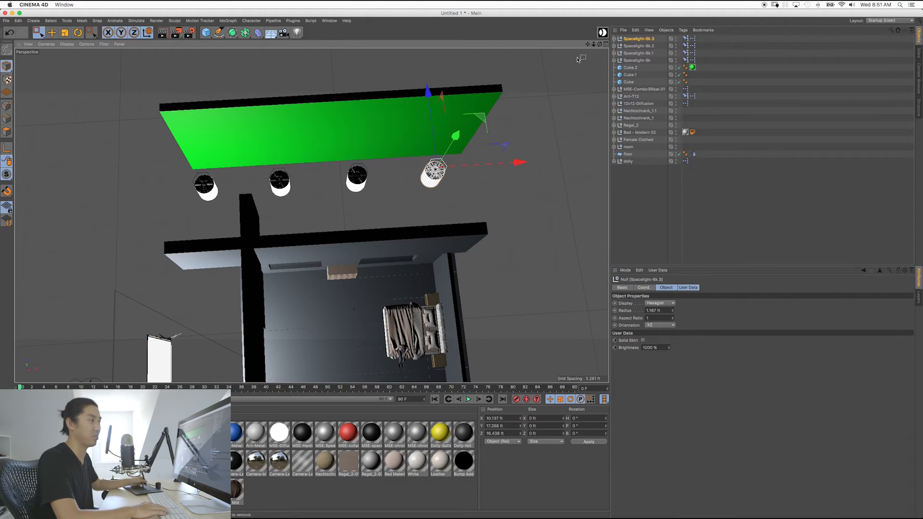
alt+drag(416, 249, 340, 255)
scroll(339, 255, down, 6)
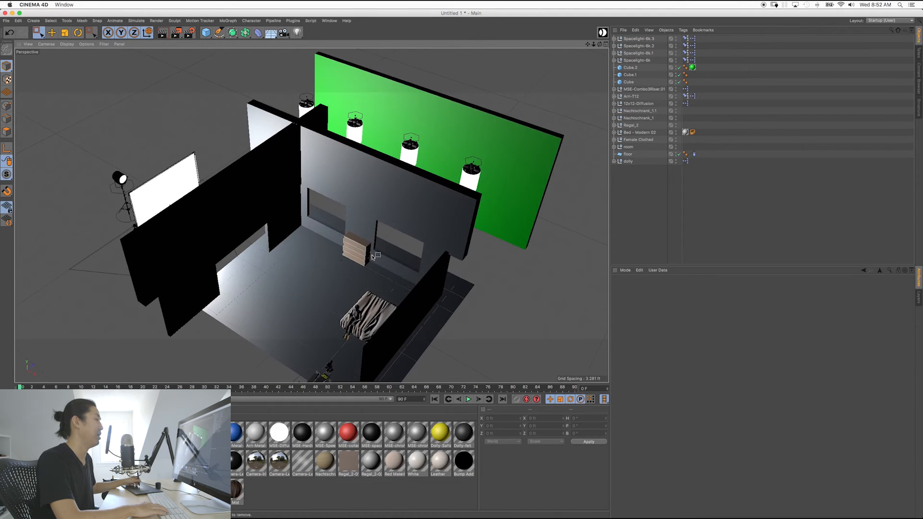
scroll(323, 209, down, 3)
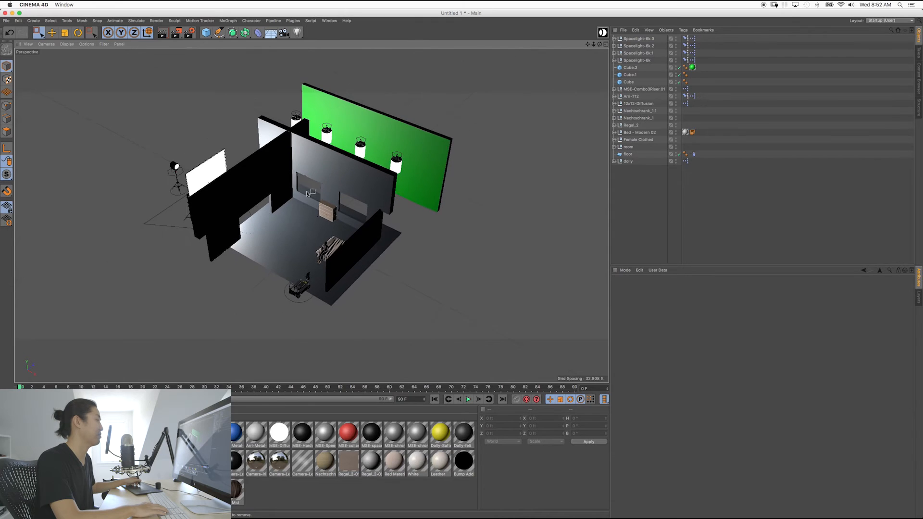
alt+middle_drag(329, 232, 333, 232)
alt+drag(332, 232, 330, 225)
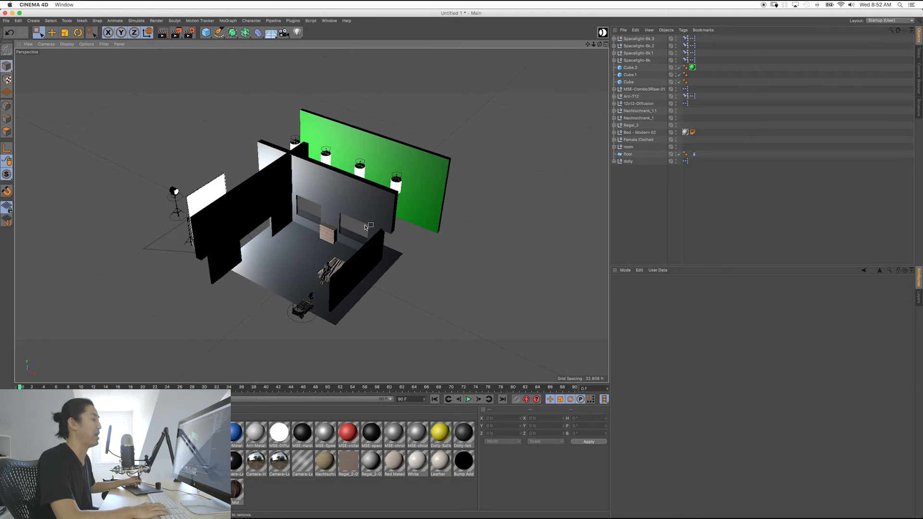
- Render the whole set in the viewport from an elevated overview to check the spacelights on the green wall
alt+middle_drag(365, 227, 389, 233)
alt+drag(370, 235, 363, 212)
alt+right_drag(356, 210, 395, 225)
alt+middle_drag(395, 225, 403, 228)
alt+drag(396, 226, 392, 220)
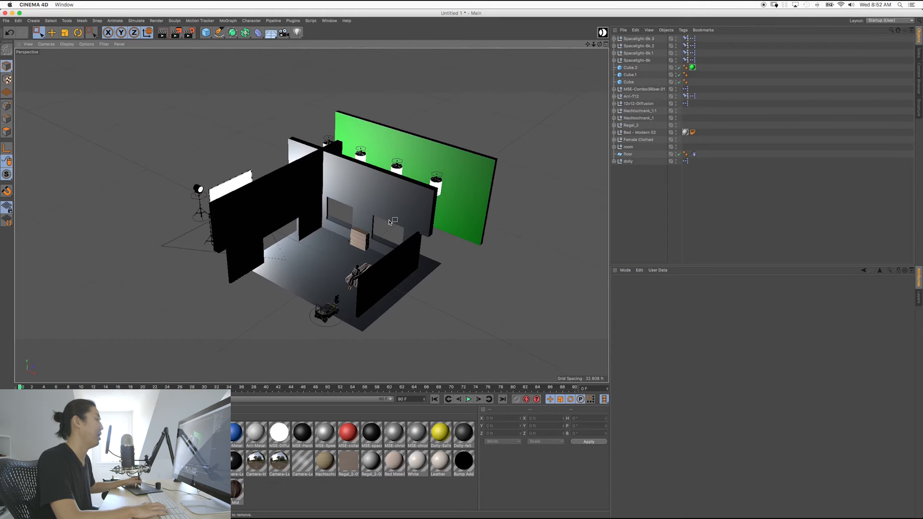
alt+middle_drag(389, 220, 380, 216)
alt+drag(378, 216, 360, 216)
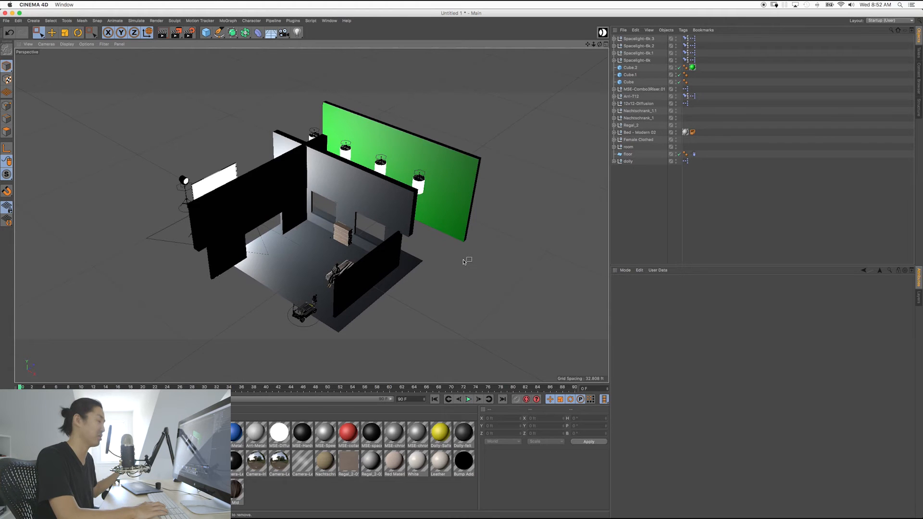
key(super+r)
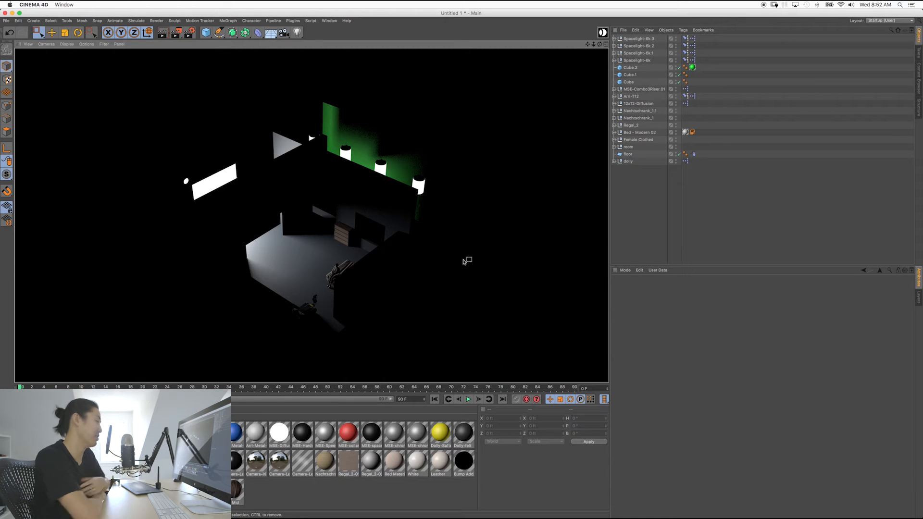
- Select all four spacelights together, raise them slightly to about 19 ft in Y, and deselect them
alt+drag(442, 235, 408, 226)
click(402, 173)
drag(403, 156, 391, 183)
drag(390, 87, 390, 80)
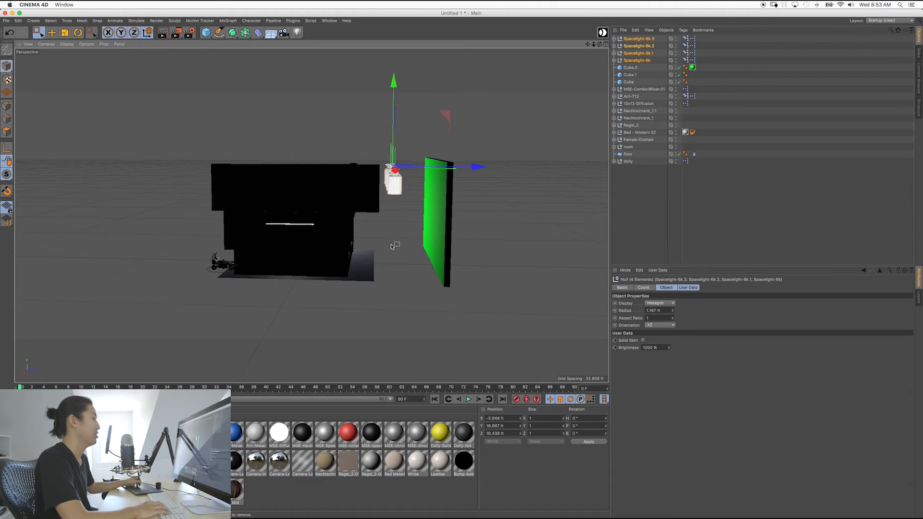
click(391, 215)
- Add the Global Illumination effect to the render settings and close them
alt+middle_drag(393, 214, 382, 221)
alt+drag(382, 220, 385, 212)
alt+right_drag(385, 212, 410, 219)
alt+drag(389, 217, 398, 230)
alt+middle_drag(399, 230, 378, 226)
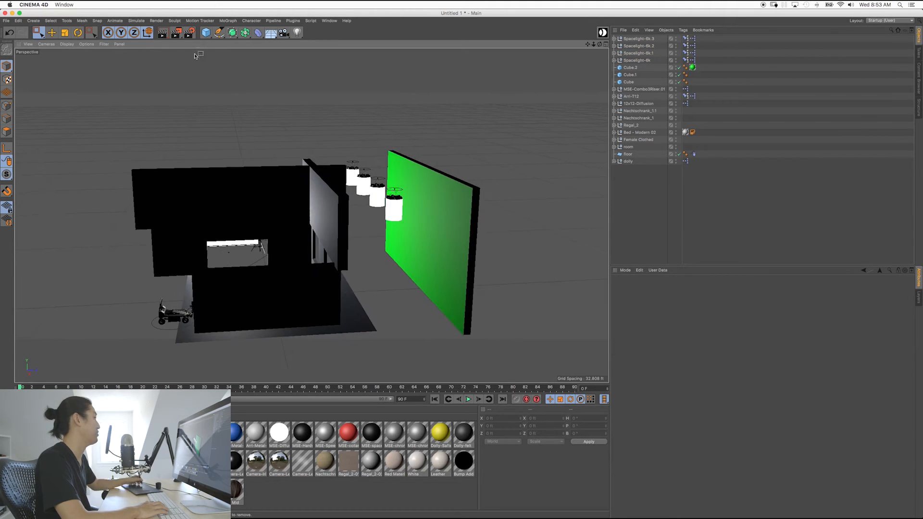
click(189, 33)
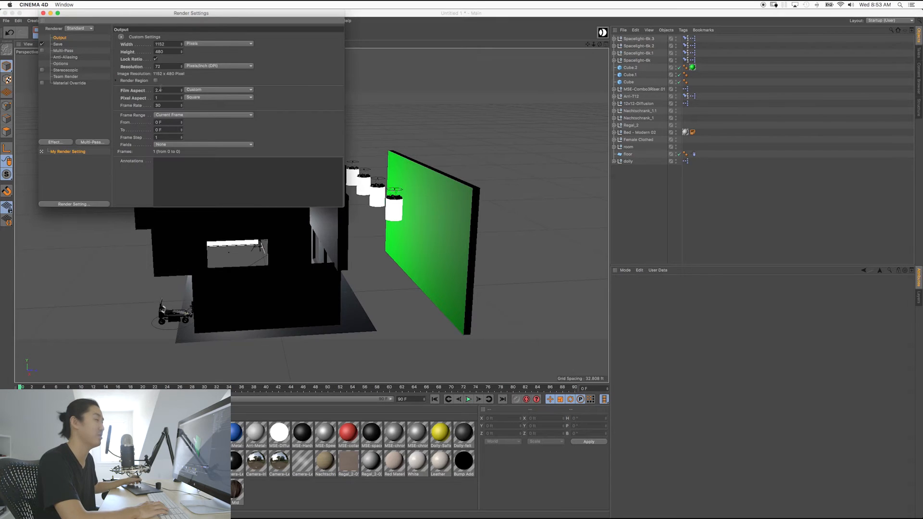
click(67, 142)
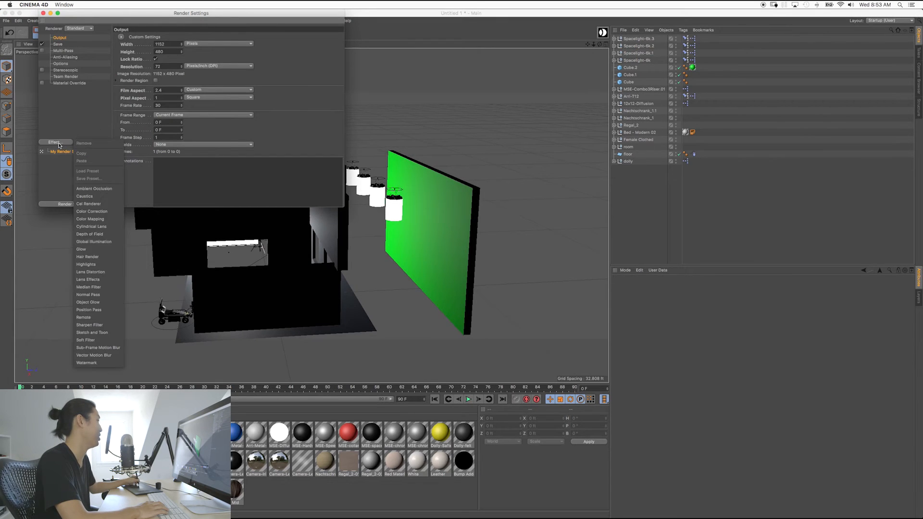
click(100, 241)
click(43, 13)
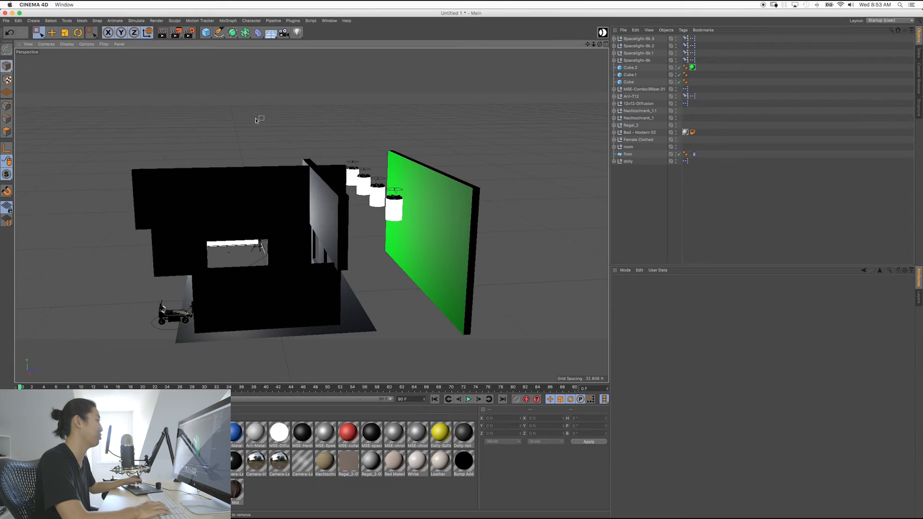
- Render a top-down view of the whole set with Global Illumination, and clear the render from the viewport
alt+drag(314, 149, 459, 197)
alt+drag(277, 233, 313, 197)
mouse_move(313, 197)
alt+middle_down()
mouse_move(349, 207)
mouse_move(333, 202)
alt+middle_up()
alt+right_drag(325, 191, 334, 193)
alt+middle_drag(335, 197, 331, 198)
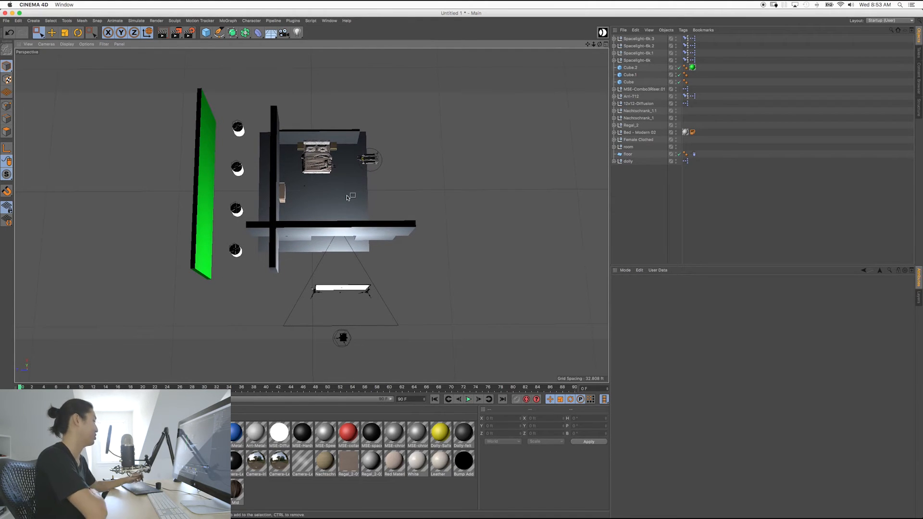
key(super+r)
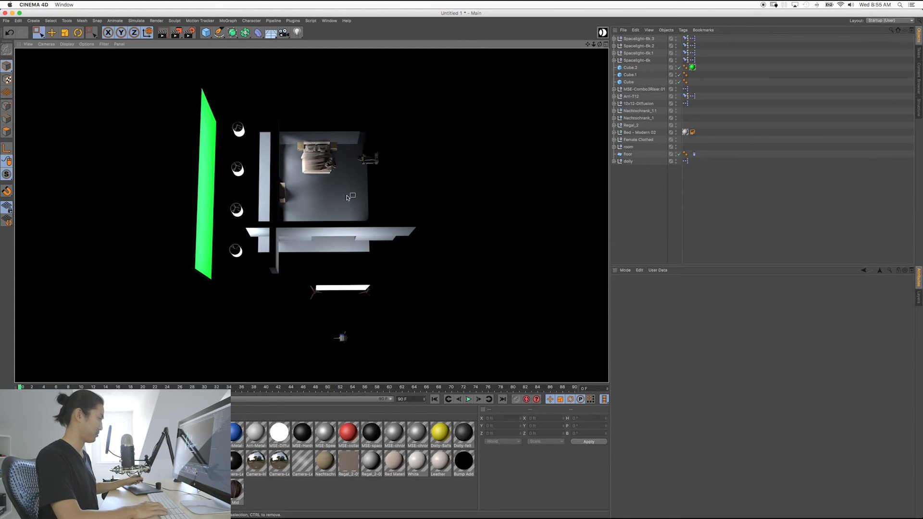
click(361, 339)
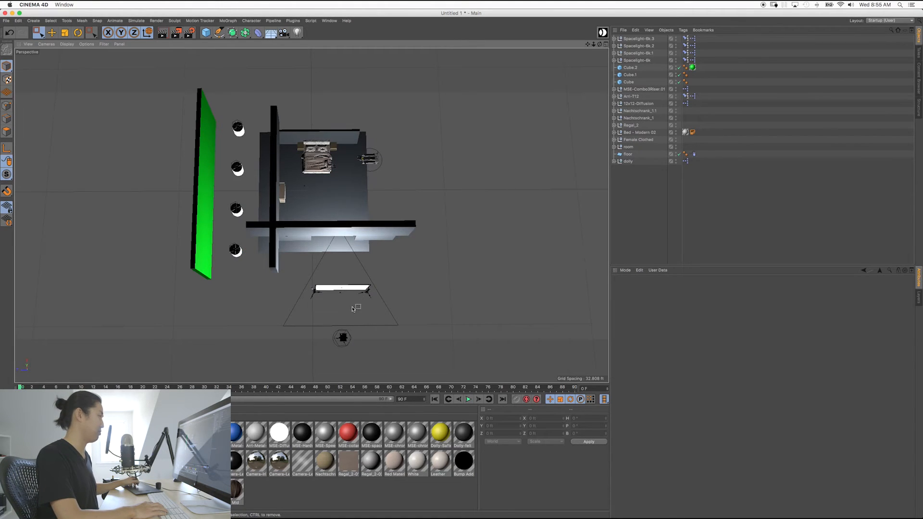
- Return to the two-view layout and use the camera's view of the bedroom as the render view
alt+drag(483, 308, 378, 267)
middle_click(380, 265)
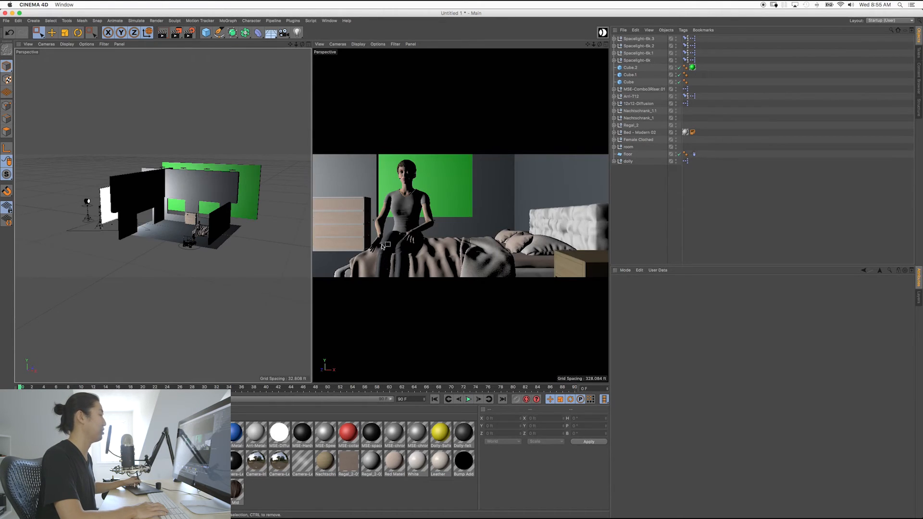
click(319, 44)
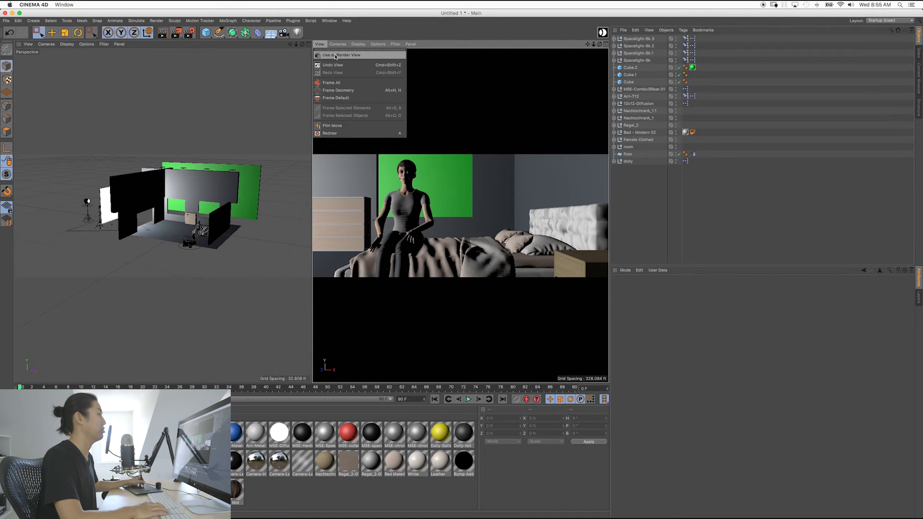
click(335, 56)
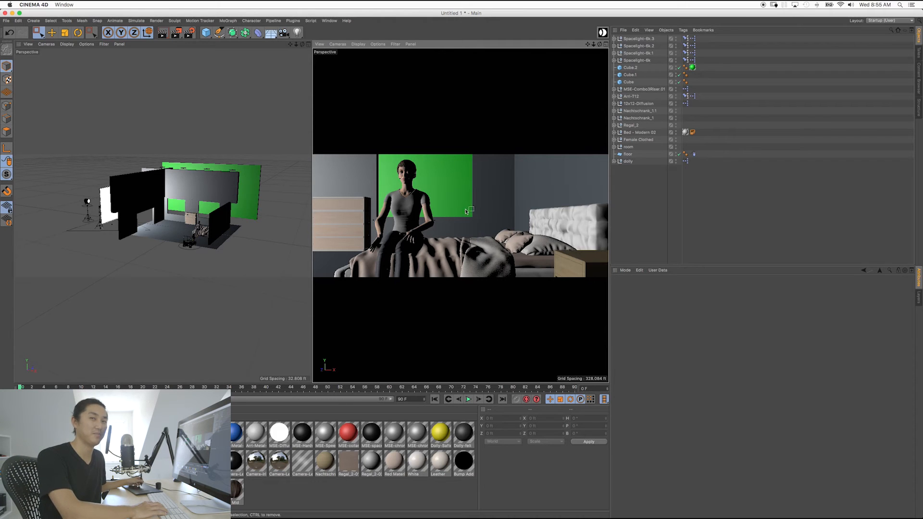
- Expand the dolly rig in the object hierarchy to show its component objects
mouse_move(216, 237)
alt+mouse_down()
mouse_move(250, 278)
mouse_move(227, 251)
alt+mouse_up()
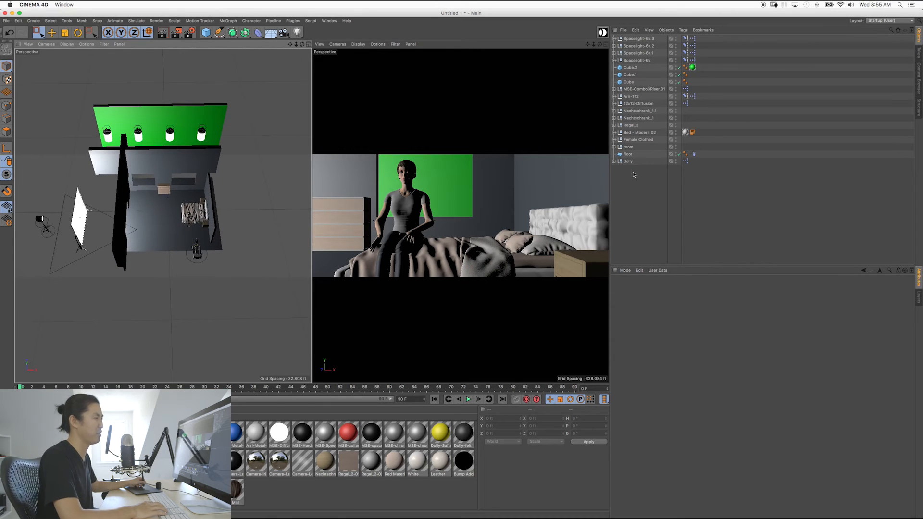
click(637, 191)
click(628, 162)
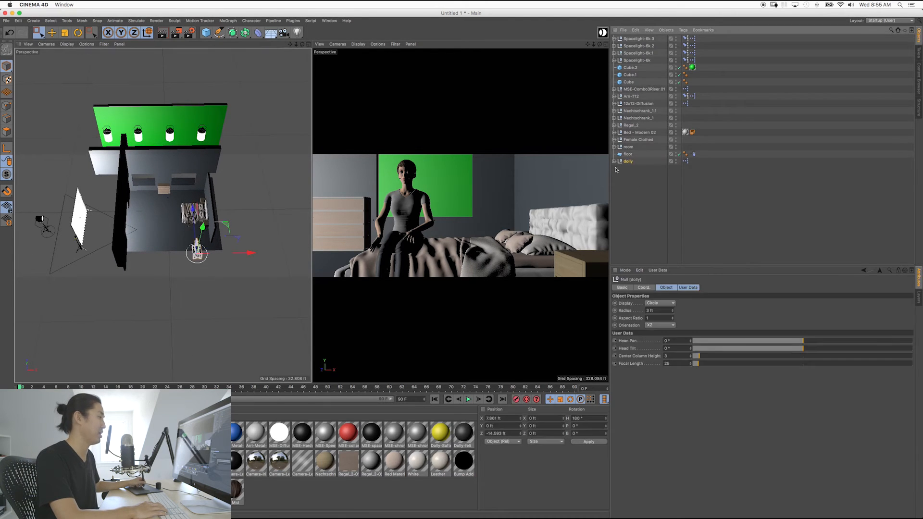
click(614, 161)
click(632, 217)
click(614, 162)
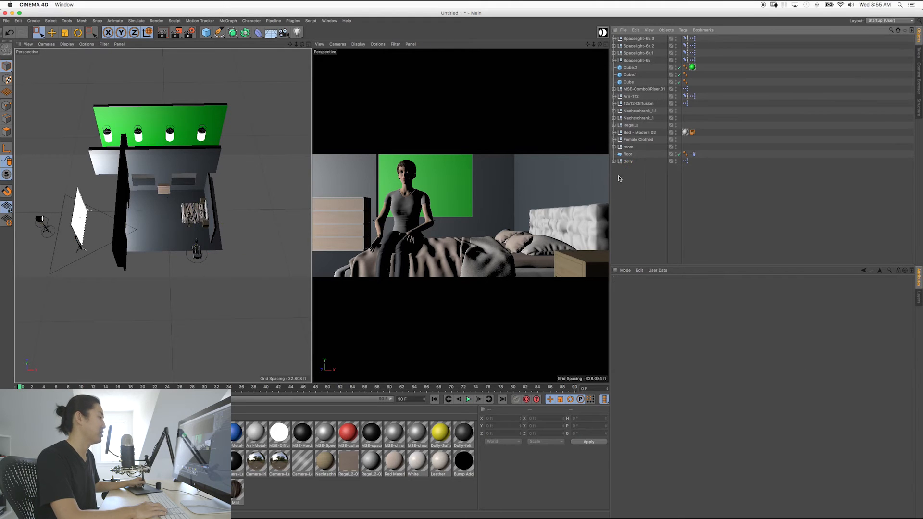
click(614, 161)
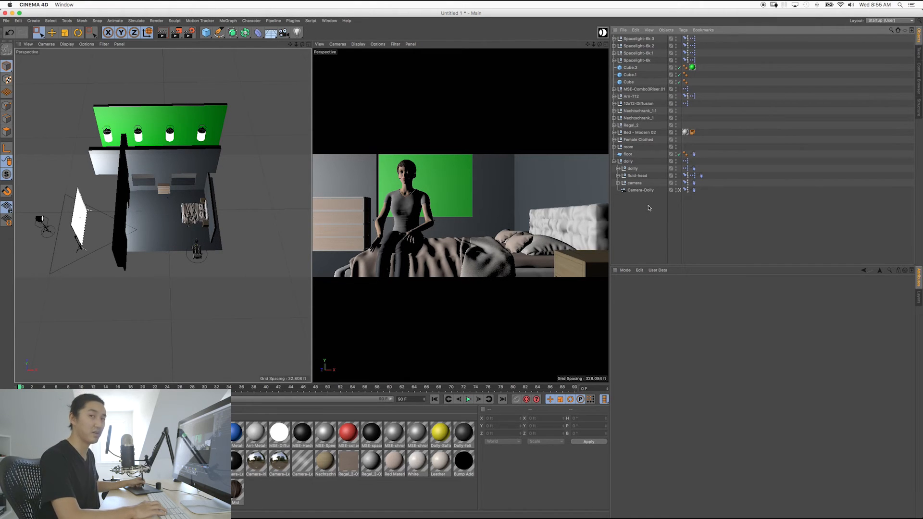
- Select the dolly base inside the rig and frame it for a close look in the free perspective view
click(630, 168)
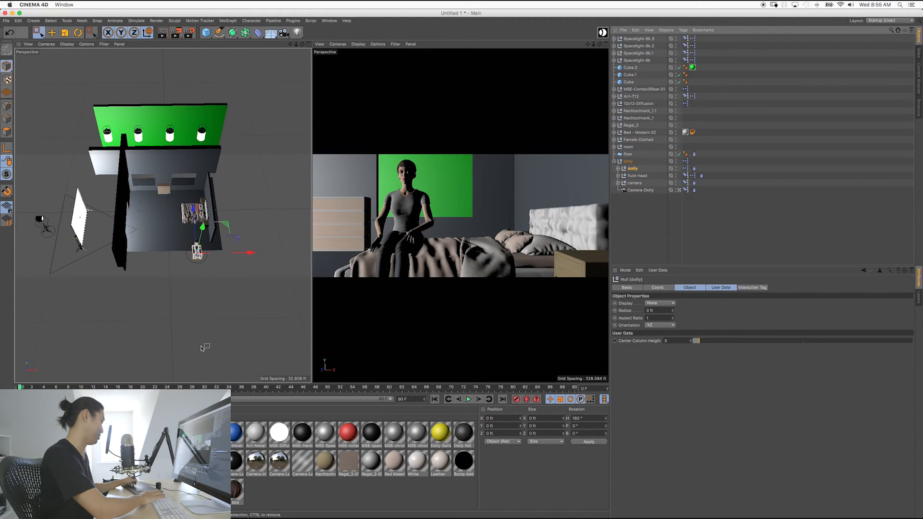
key(o)
alt+drag(183, 287, 188, 242)
scroll(187, 242, down, 8)
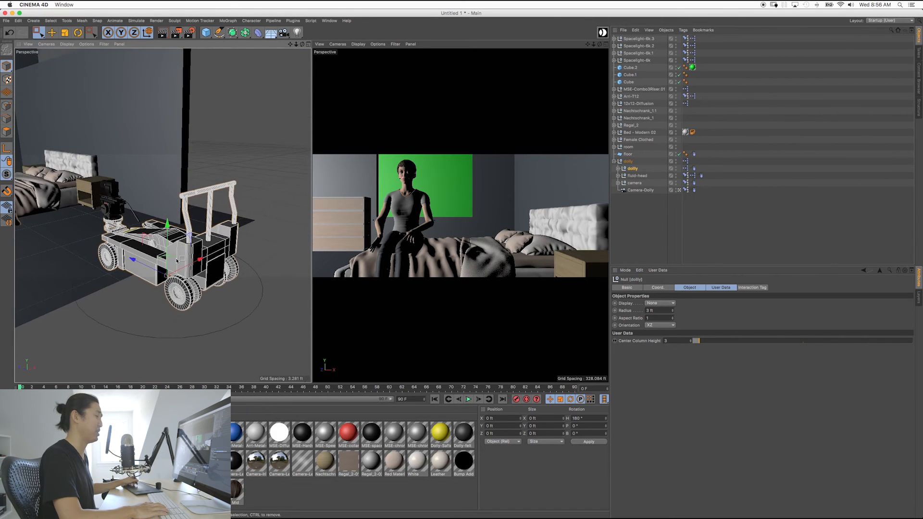
scroll(79, 217, up, 5)
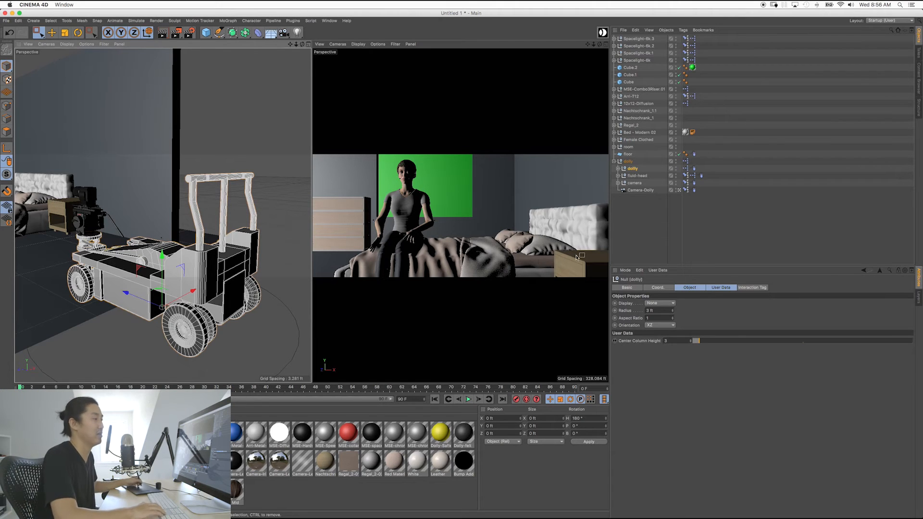
- Select the fluid-head object and examine it up close on the dolly
click(635, 176)
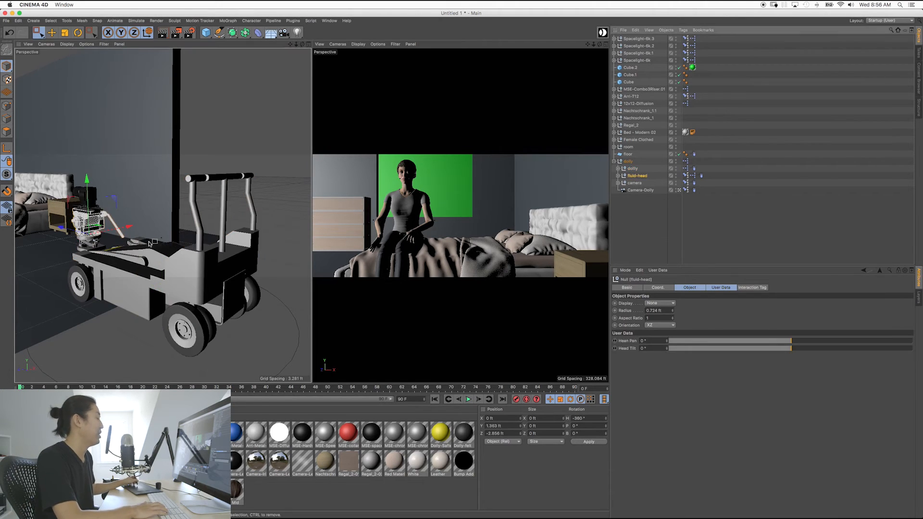
key(o)
alt+right_drag(190, 247, 161, 258)
alt+middle_drag(206, 262, 164, 252)
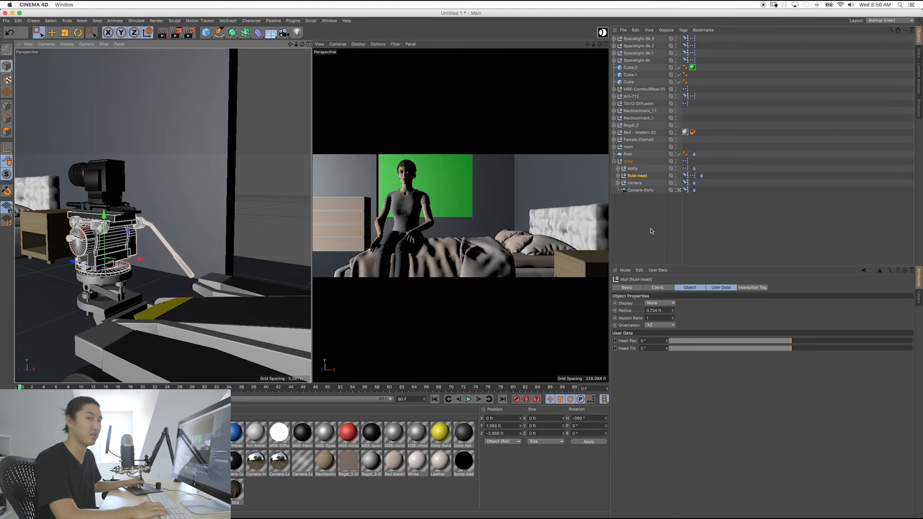
- Select the camera object inside the dolly rig and examine its body, lens and rods from several angles
click(635, 183)
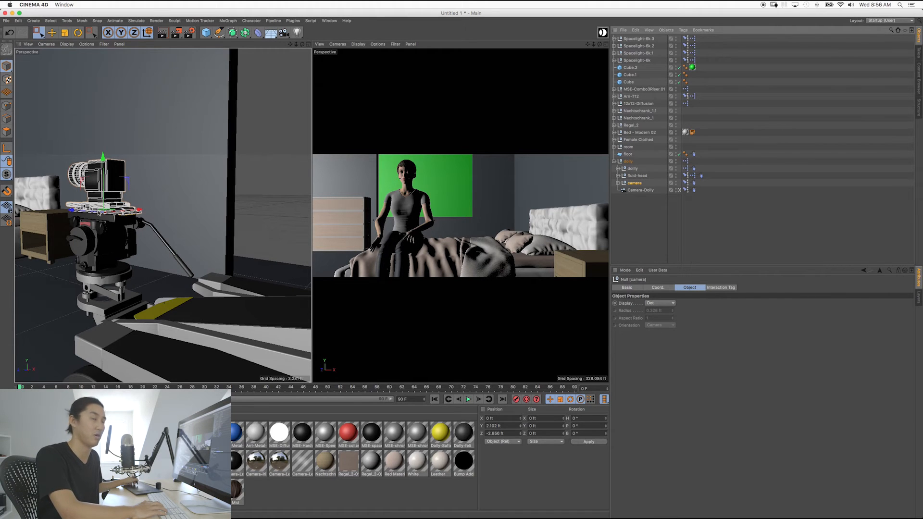
alt+drag(99, 209, 130, 220)
mouse_move(121, 222)
alt+right_down()
mouse_move(184, 230)
mouse_move(108, 230)
alt+right_up()
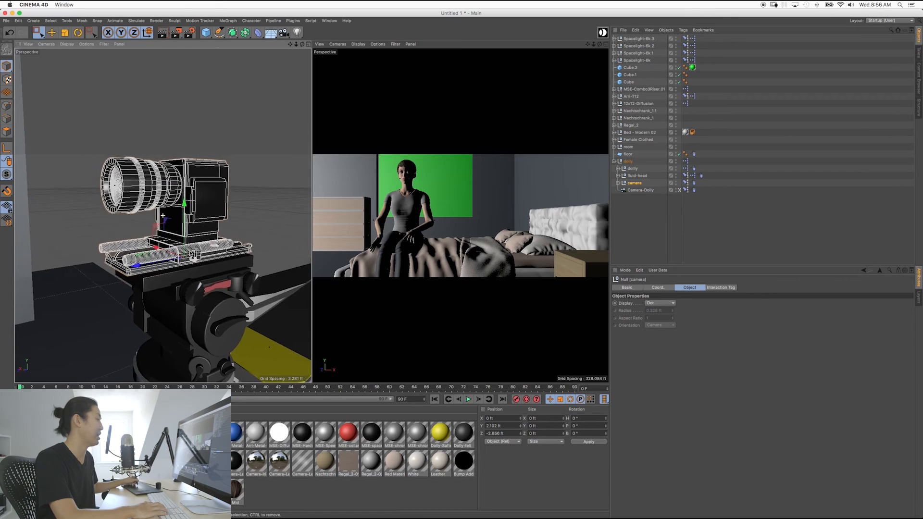
alt+drag(108, 230, 125, 236)
alt+right_drag(124, 237, 197, 236)
alt+drag(197, 236, 196, 231)
alt+right_drag(210, 228, 198, 221)
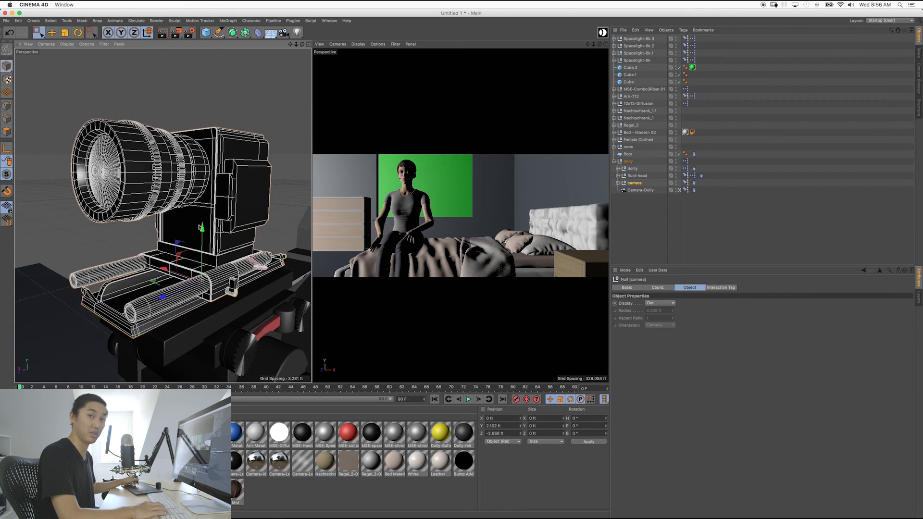
alt+drag(221, 211, 242, 150)
alt+middle_drag(243, 208, 207, 215)
alt+drag(208, 215, 234, 221)
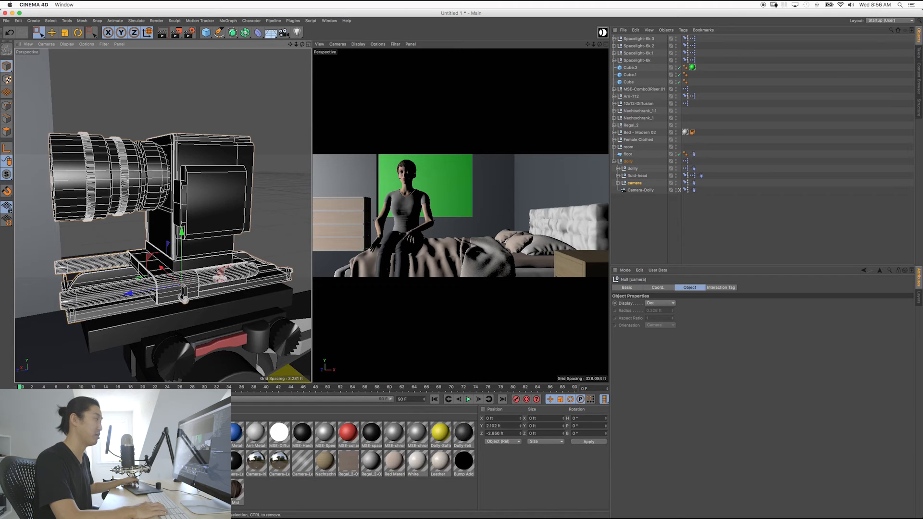
alt+middle_drag(160, 188, 172, 198)
alt+drag(172, 198, 161, 194)
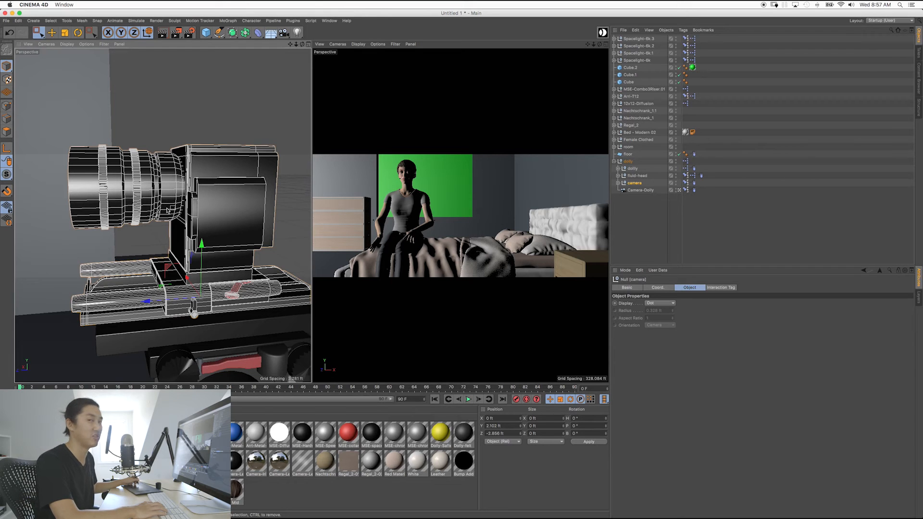
alt+drag(140, 195, 164, 207)
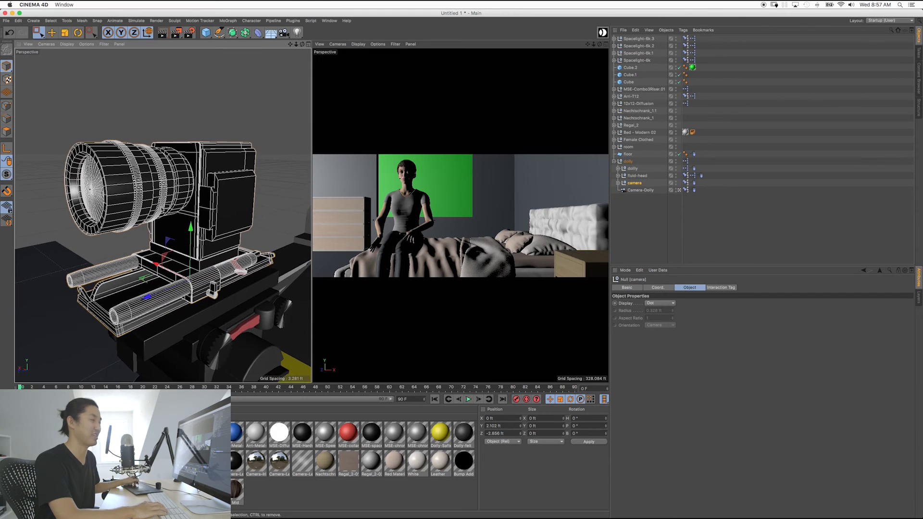
alt+middle_drag(175, 219, 176, 192)
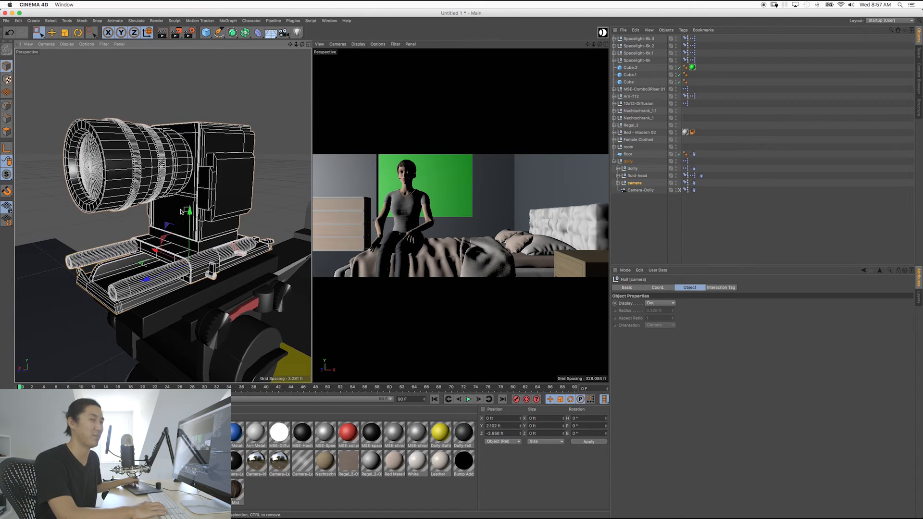
alt+middle_drag(181, 202, 188, 212)
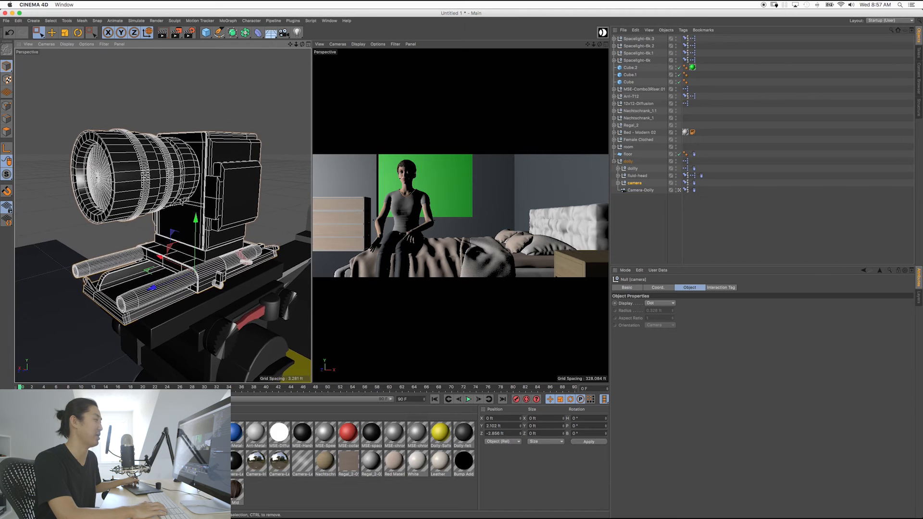
scroll(182, 202, down, 3)
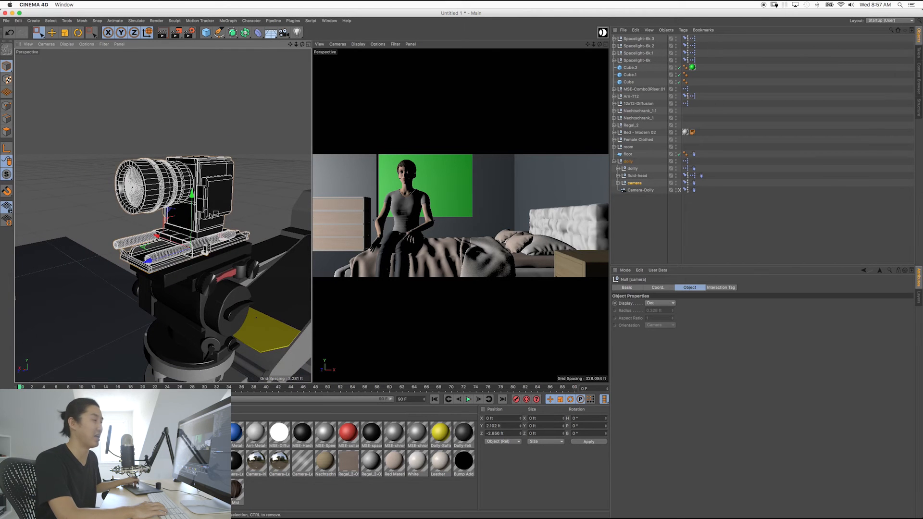
alt+drag(202, 208, 197, 209)
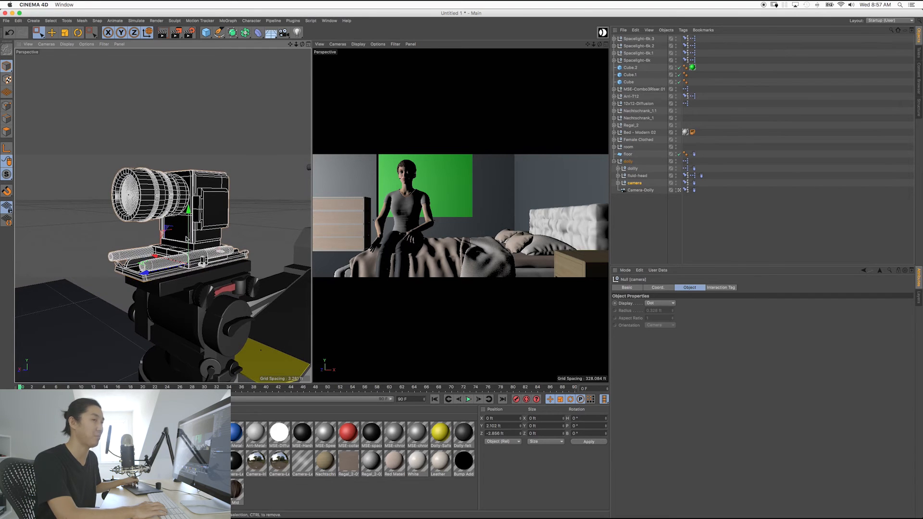
alt+drag(198, 229, 196, 227)
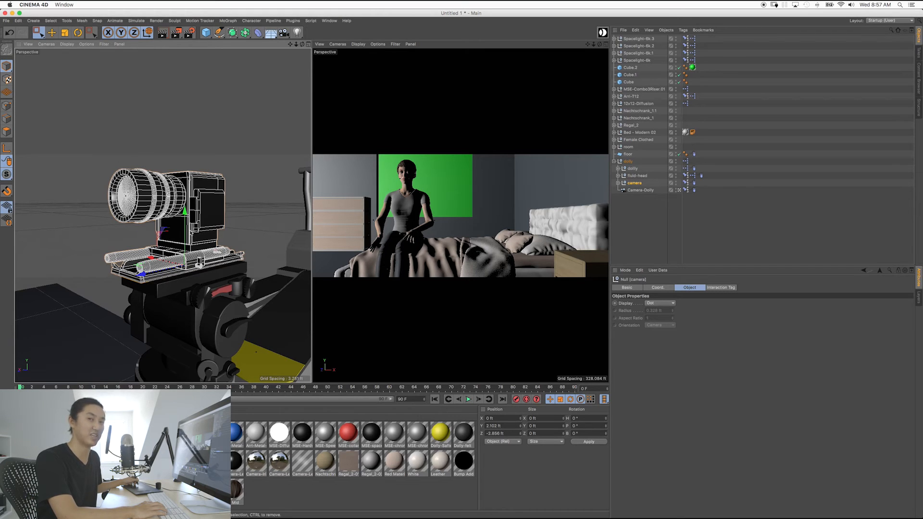
alt+middle_drag(188, 233, 185, 232)
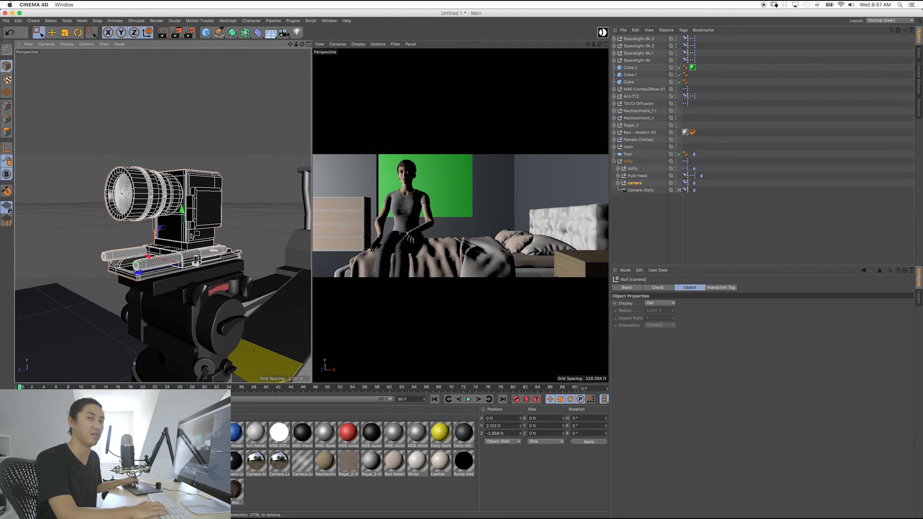
- Examine the camera model on the dolly up close, clear the selection, and view the whole rig from a distance
alt+drag(189, 242, 192, 246)
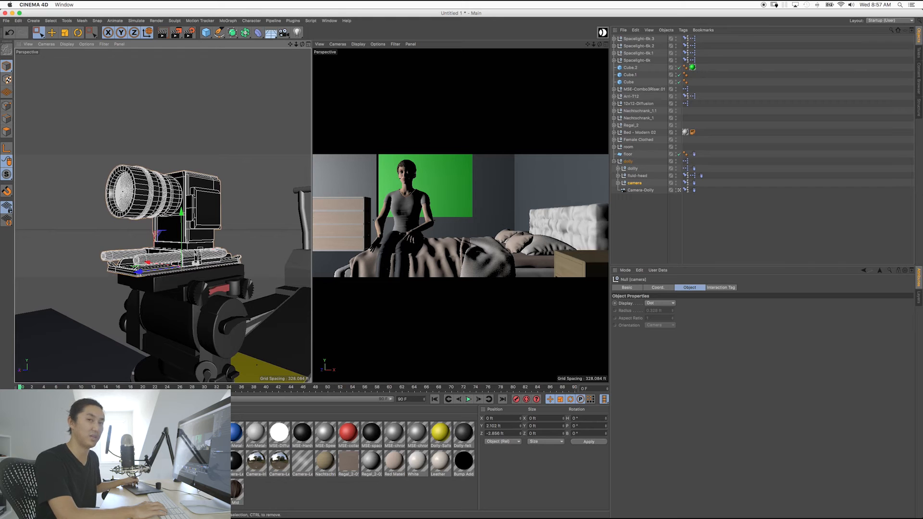
mouse_move(183, 242)
alt+mouse_down()
mouse_move(197, 262)
mouse_move(186, 245)
alt+mouse_up()
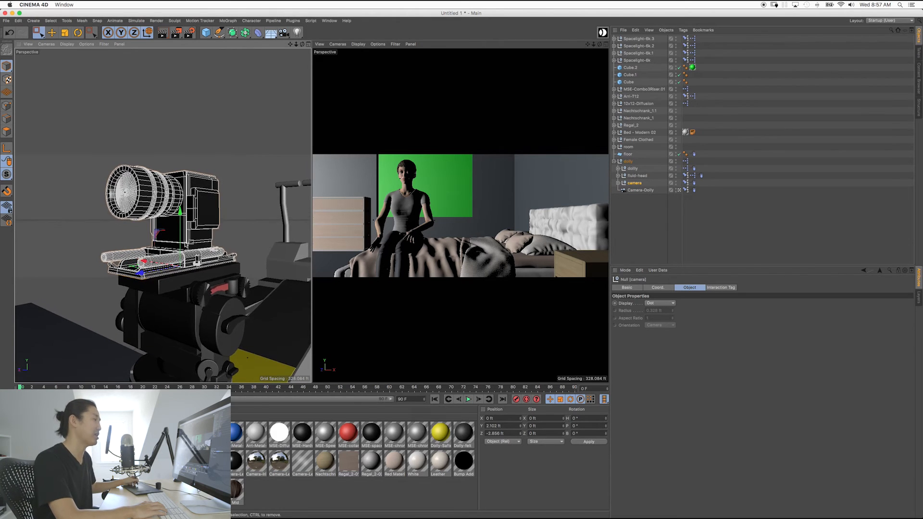
click(255, 238)
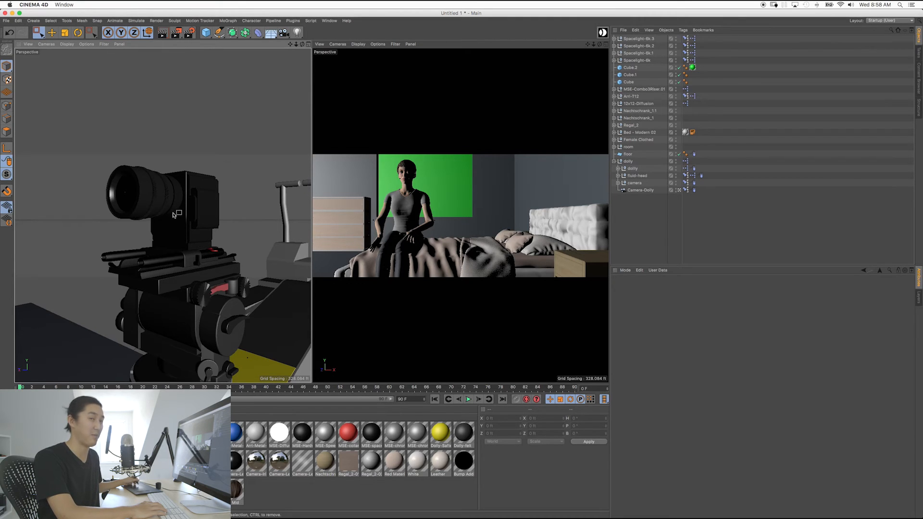
scroll(199, 212, up, 3)
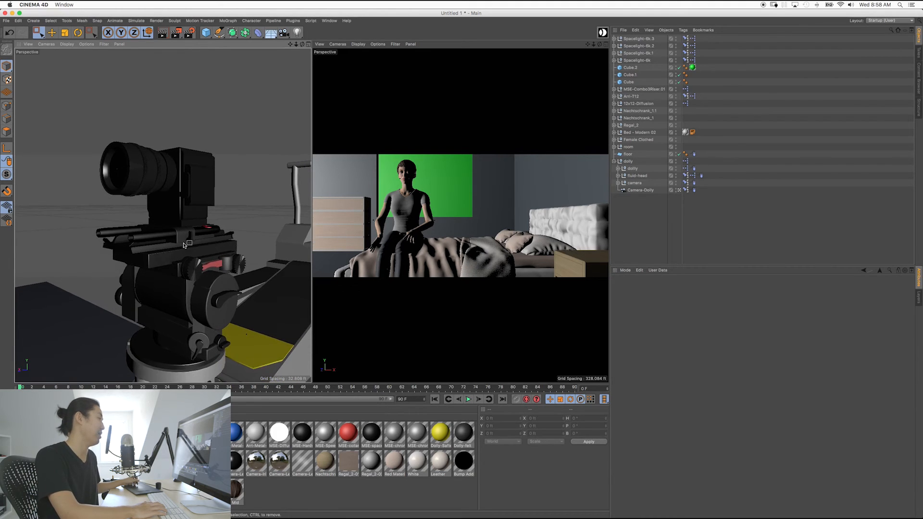
scroll(202, 262, down, 5)
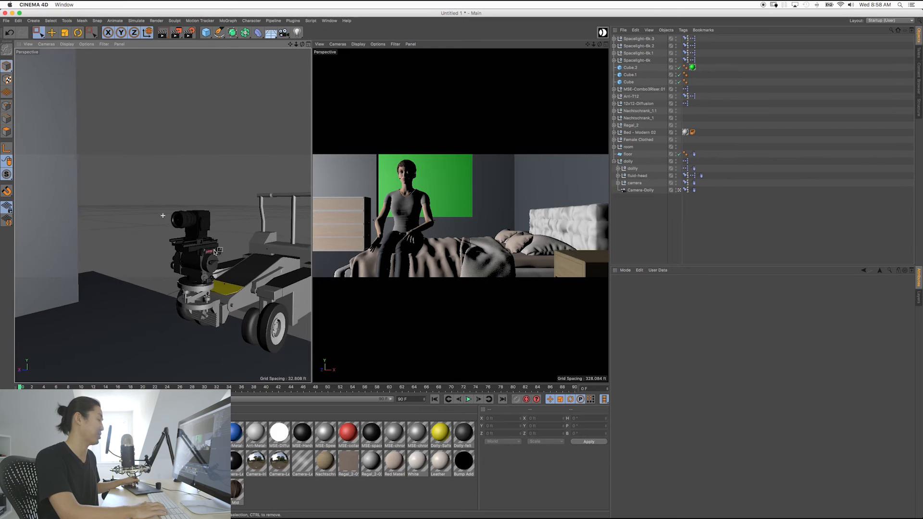
- Select the Camera-Dolly camera object in the dolly rig and enlarge the free perspective view to fill the viewport area
click(640, 191)
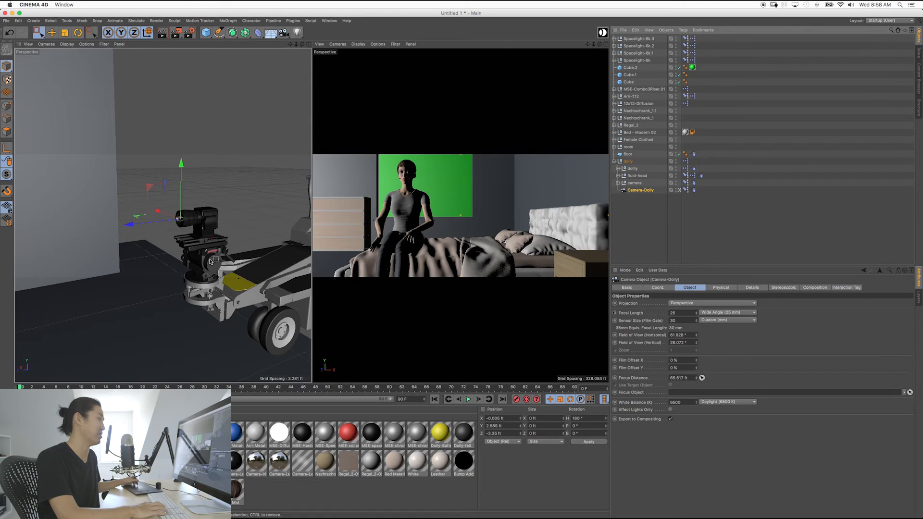
alt+drag(211, 261, 160, 272)
alt+middle_drag(215, 253, 207, 293)
scroll(207, 292, down, 4)
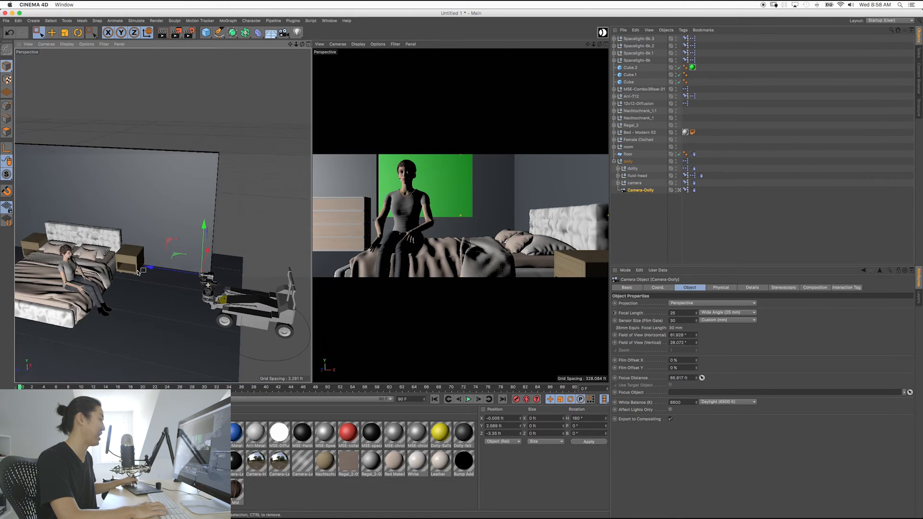
middle_click(224, 282)
scroll(230, 280, up, 8)
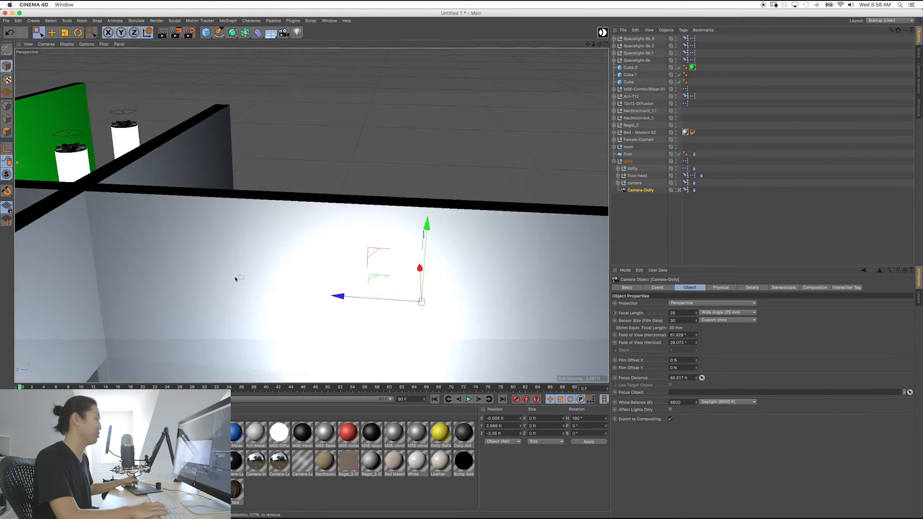
- Pull the Camera-Dolly's focus plane in from beyond the green screen to a focus distance of about 41.6 ft
scroll(235, 279, down, 6)
alt+drag(267, 233, 280, 283)
alt+middle_drag(281, 271, 290, 303)
alt+drag(289, 303, 234, 246)
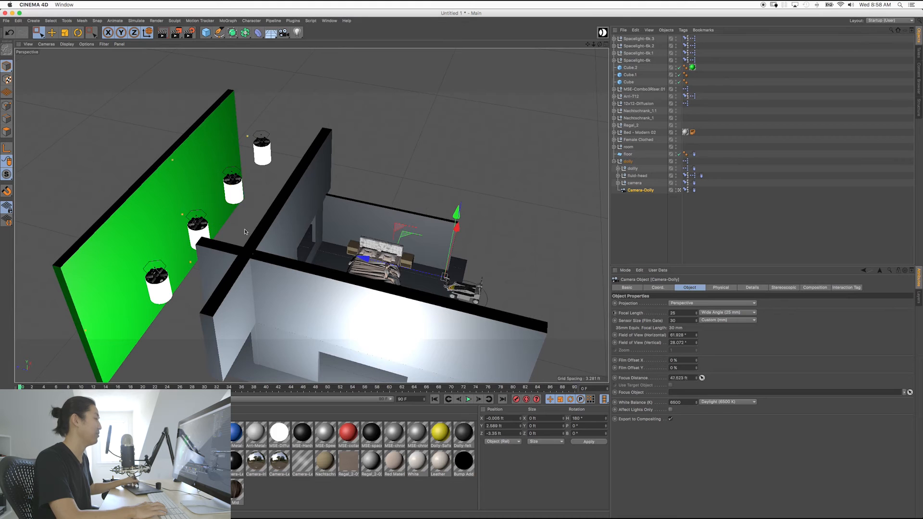
- Bring the Camera-Dolly's focus plane in to the seated woman on the bed, at a focus distance of about 7.9 ft
alt+drag(384, 273, 336, 252)
alt+right_drag(366, 270, 445, 277)
alt+middle_drag(377, 255, 332, 254)
alt+drag(330, 255, 304, 259)
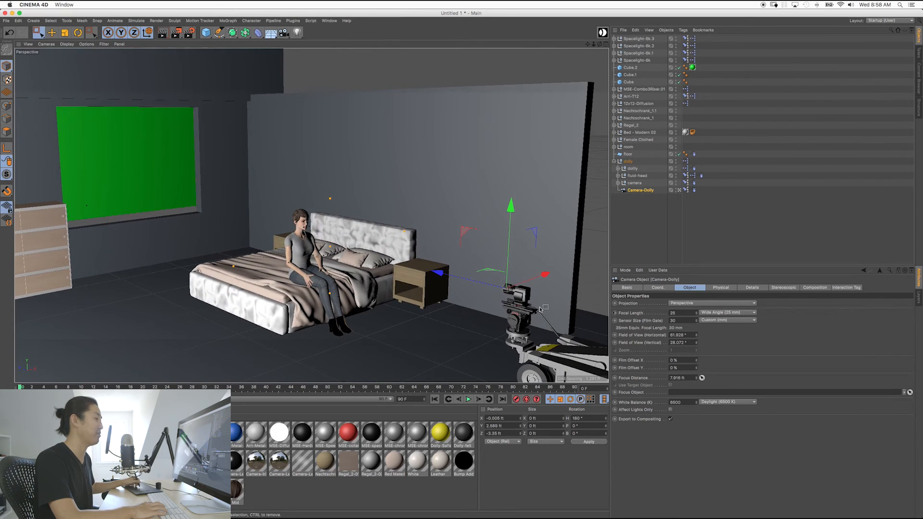
alt+middle_drag(304, 258, 292, 285)
alt+drag(289, 280, 341, 308)
alt+right_drag(289, 279, 360, 303)
mouse_move(300, 262)
alt+middle_down()
mouse_move(306, 267)
mouse_move(284, 249)
mouse_move(288, 265)
alt+middle_up()
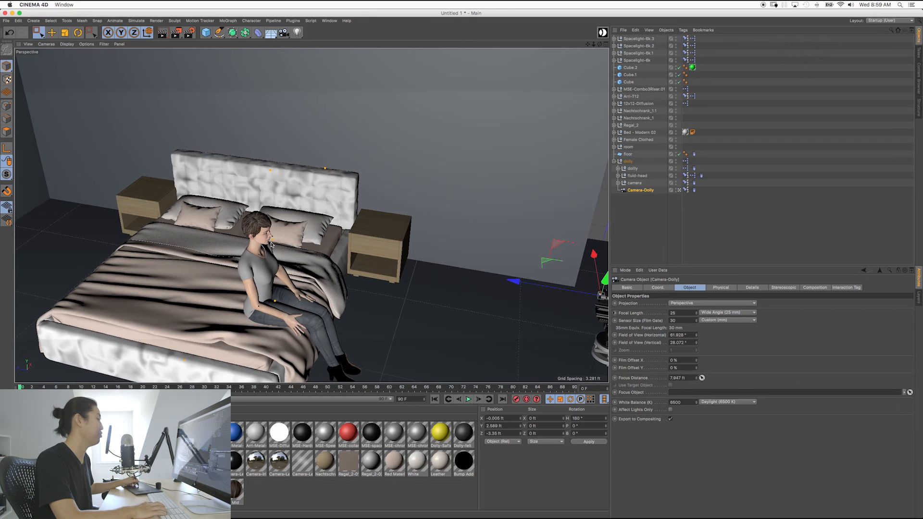
alt+drag(264, 278, 216, 224)
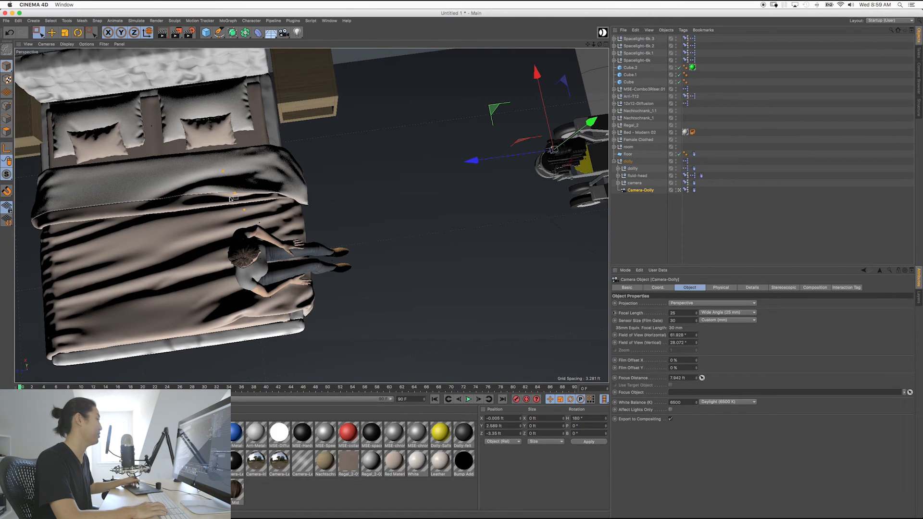
- Fine-tune the focus plane onto the woman in the Top view to about 7.7 ft, and restore the two-view layout
click(46, 44)
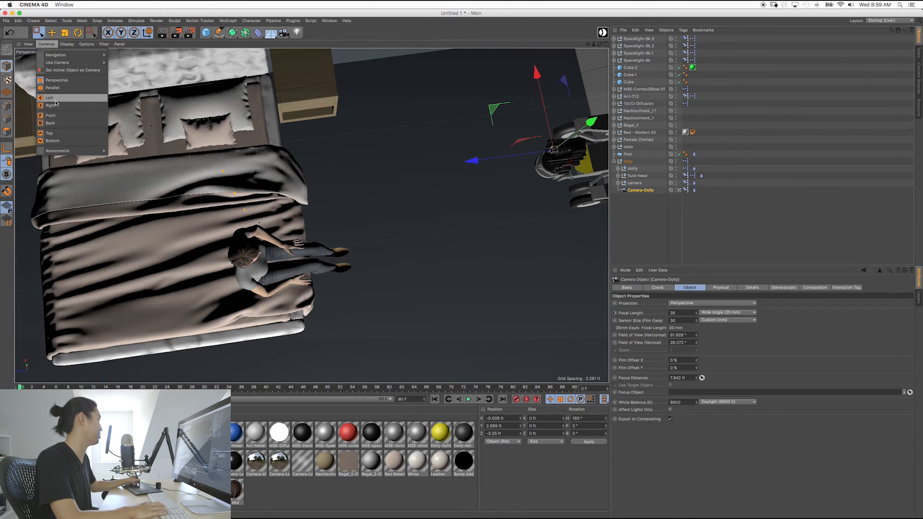
click(52, 133)
alt+middle_drag(438, 260, 345, 159)
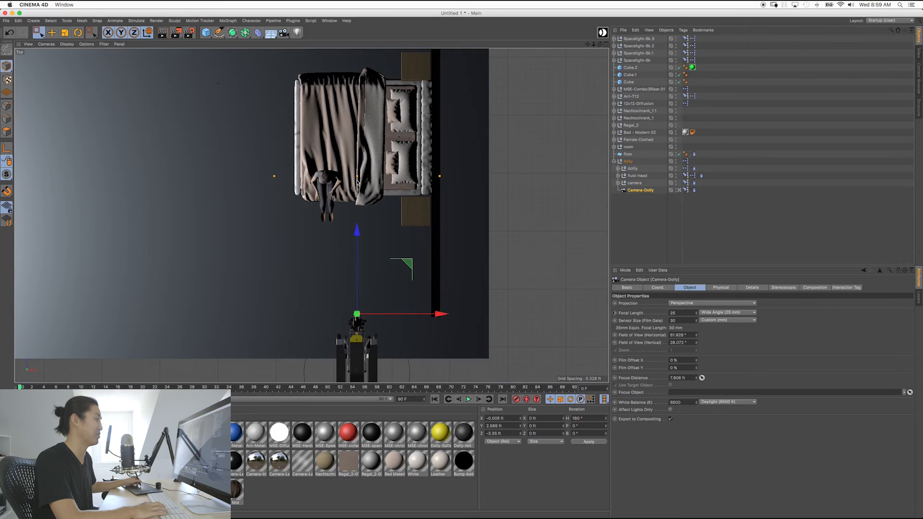
drag(357, 178, 357, 177)
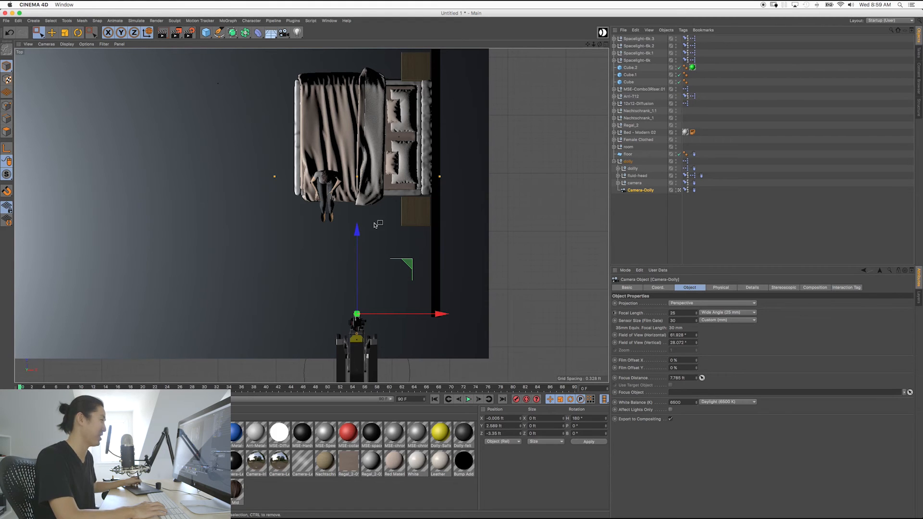
drag(357, 182, 327, 180)
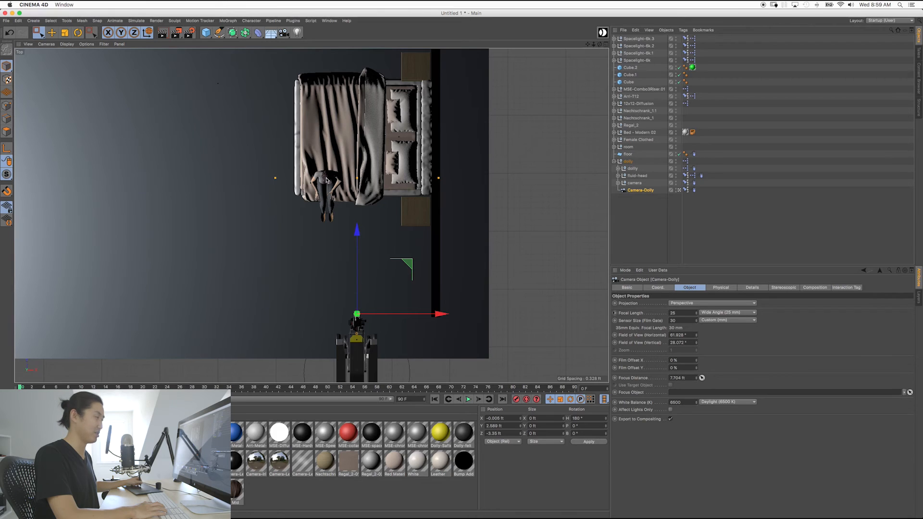
middle_click(338, 183)
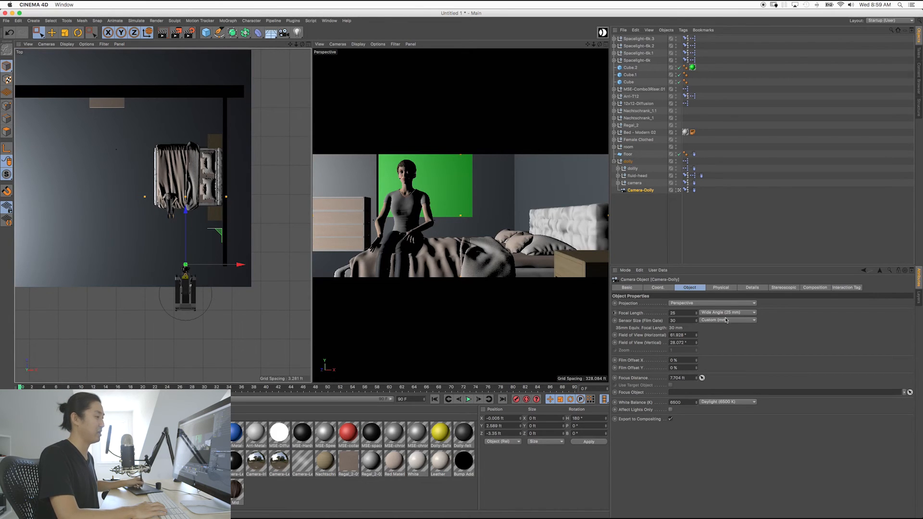
- Show the Camera-Dolly's physical renderer properties and switch the project's renderer from Standard to Physical
click(724, 287)
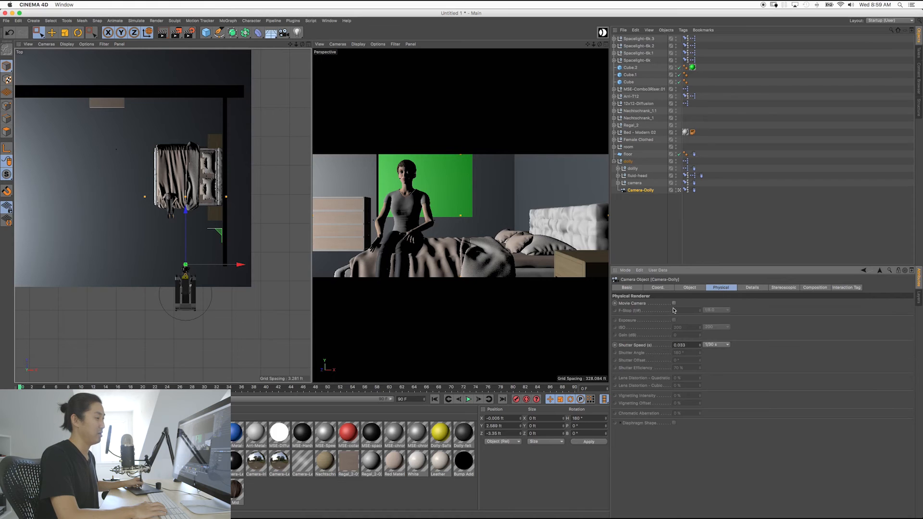
click(190, 32)
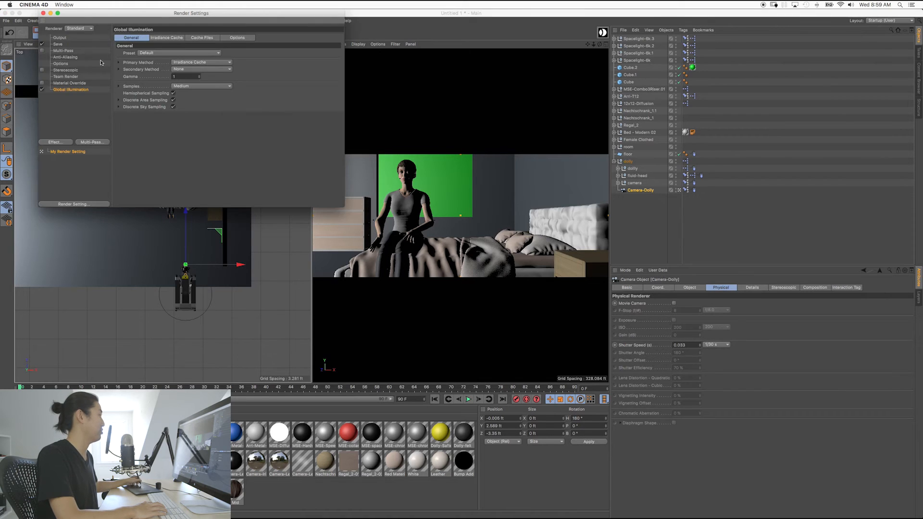
drag(109, 16, 311, 115)
click(283, 127)
click(285, 142)
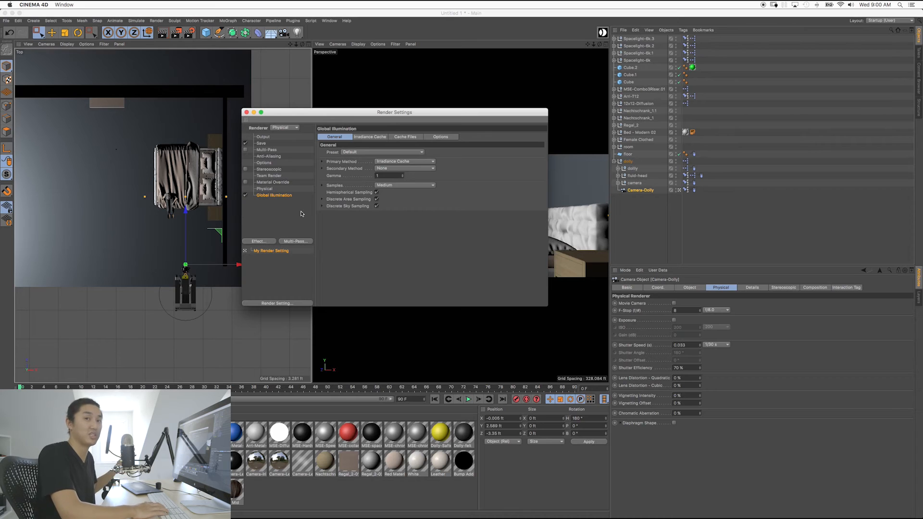
click(246, 113)
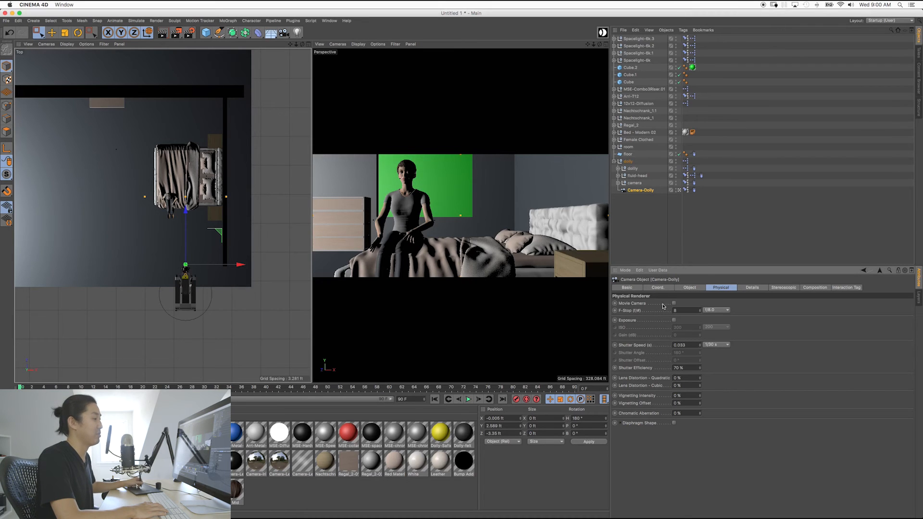
- Set the Camera-Dolly's F-Stop to 2.8
double_click(682, 310)
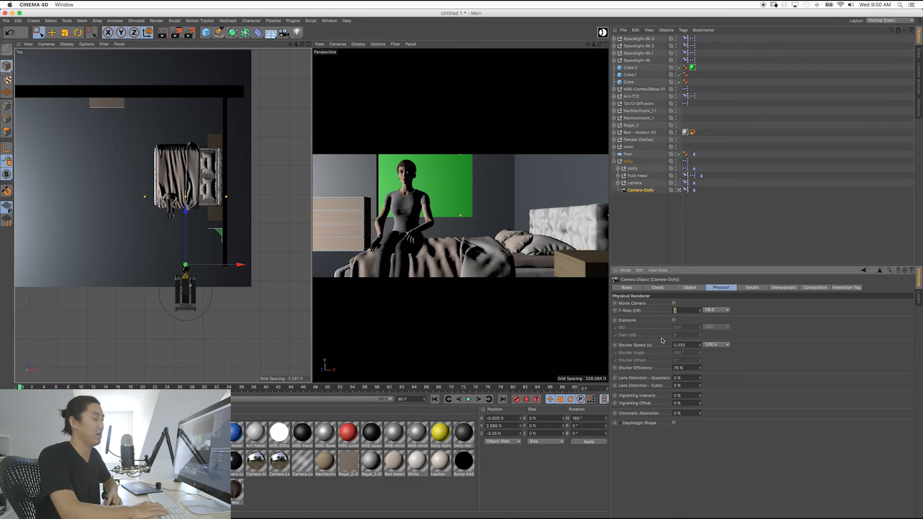
text(2)
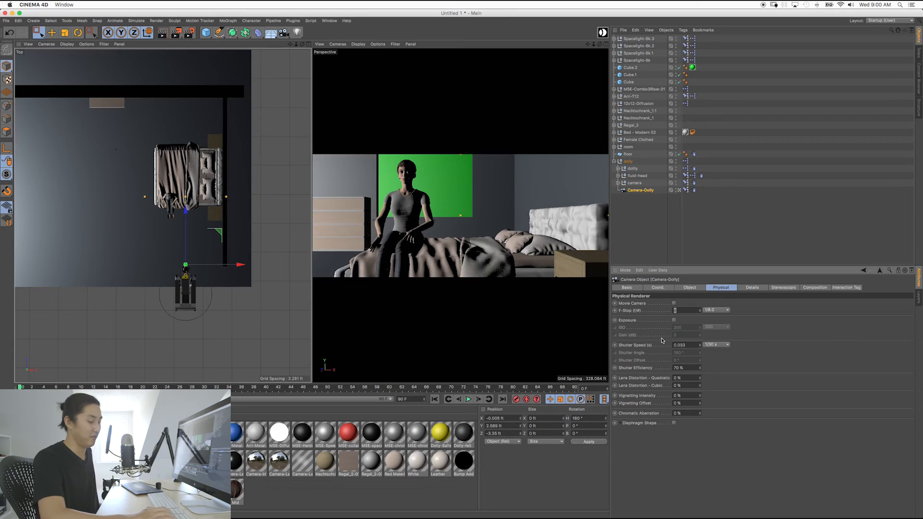
text(.8)
key(Return)
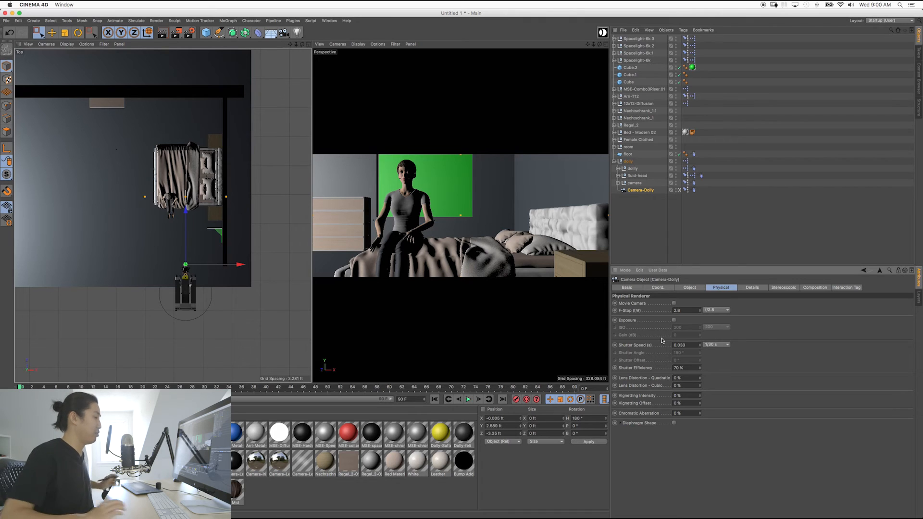
- Set the Camera-Dolly's F-Stop to 2
drag(685, 311, 604, 328)
text(2)
key(Return)
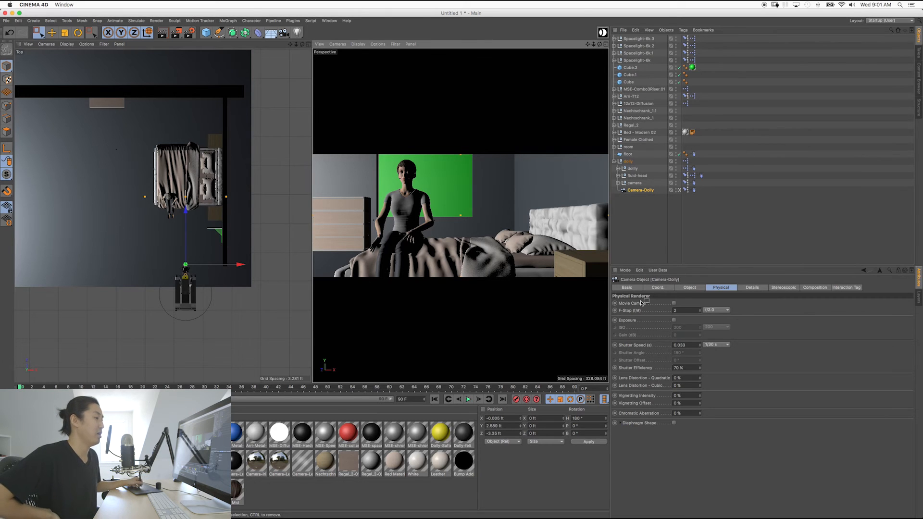
click(676, 311)
click(712, 447)
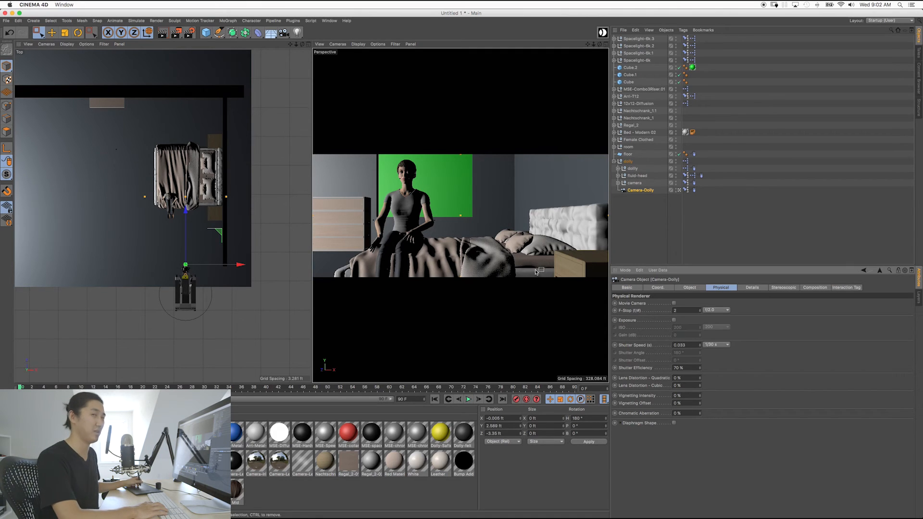
- Enlarge the camera's perspective view to fill the viewport area and designate it as the render view
middle_click(504, 250)
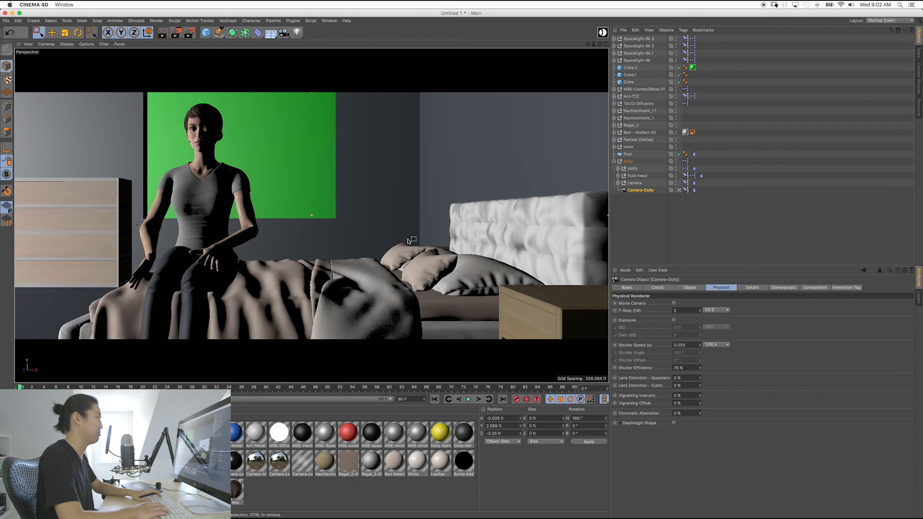
click(28, 46)
click(39, 56)
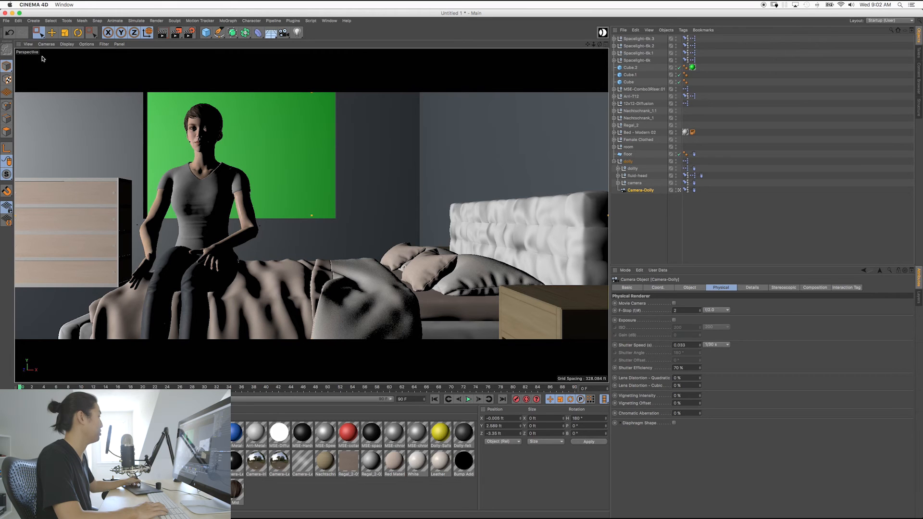
- Set the render output height to 360 pixels with the ratio locked, giving an 864 x 360 image
click(186, 35)
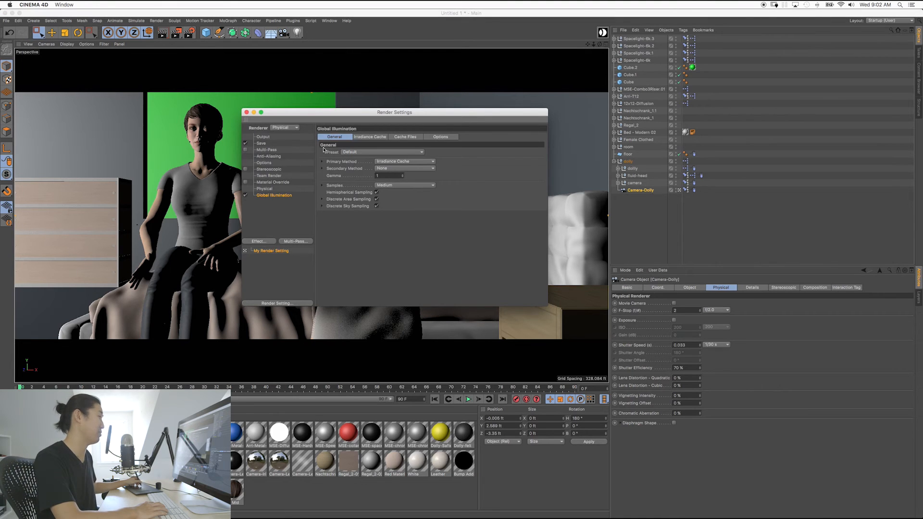
click(269, 138)
key(BackSpace)
key(BackSpace)
key(BackSpace)
text(360)
key(Return)
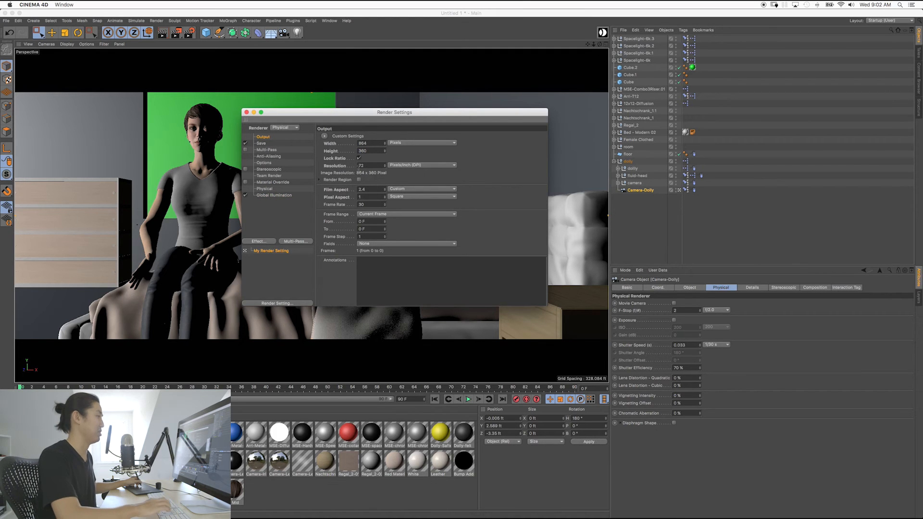
click(247, 112)
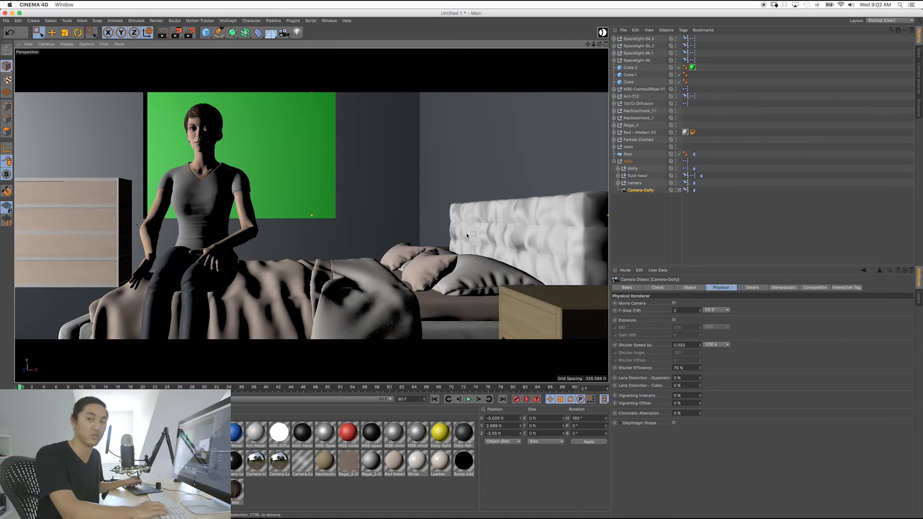
- Deselect the camera, render the shot to the Picture Viewer, and reposition and enlarge the viewer window
click(644, 257)
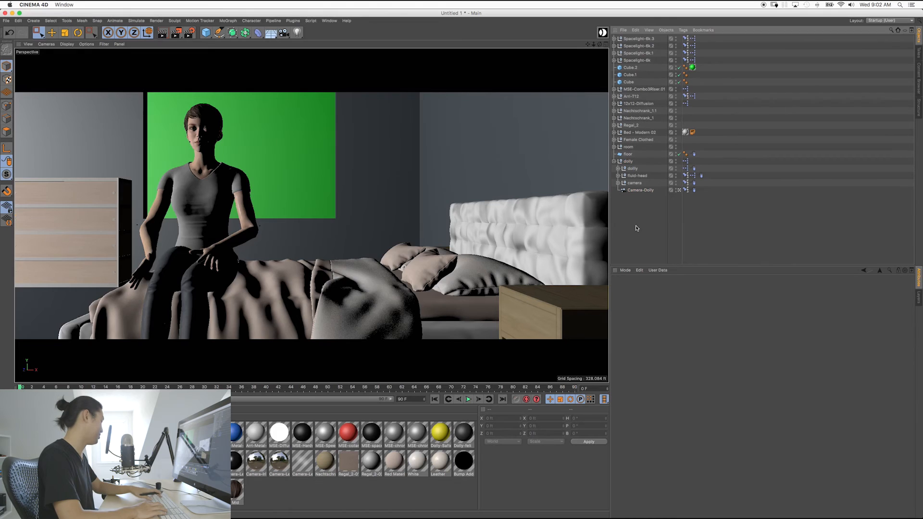
key(shift+r)
drag(284, 75, 403, 56)
drag(566, 316, 679, 343)
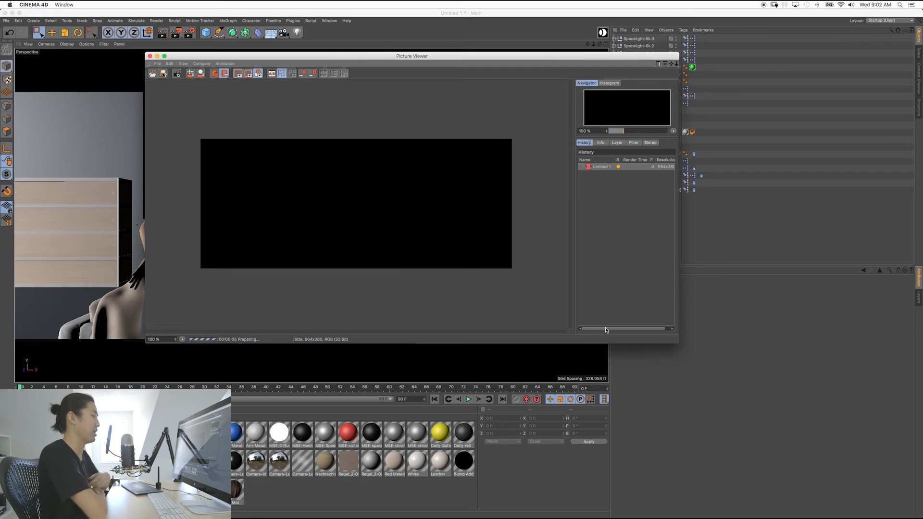